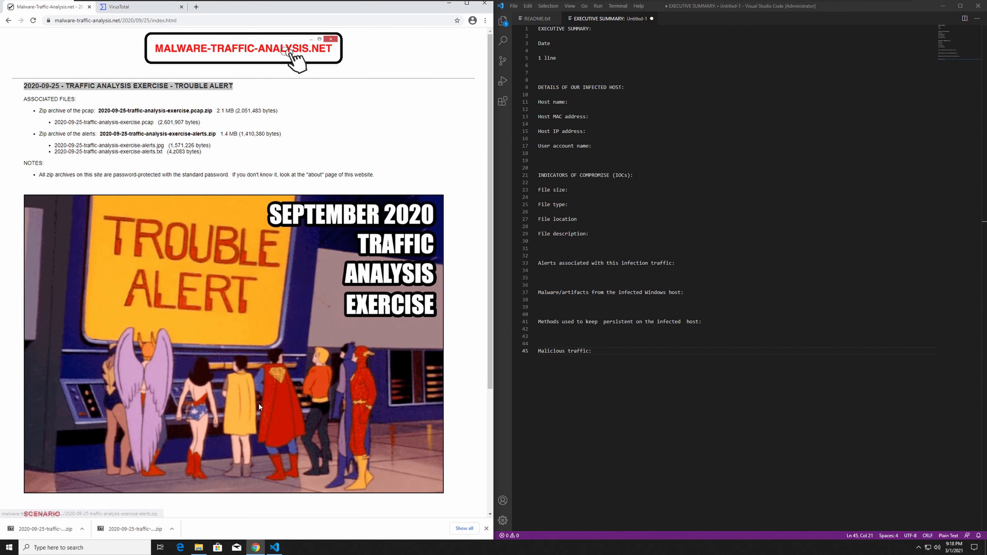
Review the exercise's scenario on the web page, covering the LAN segment data, domain controller and incident report task.
{"action": "scroll", "coordinate": [257, 393], "scroll_direction": "down", "scroll_amount": 4}
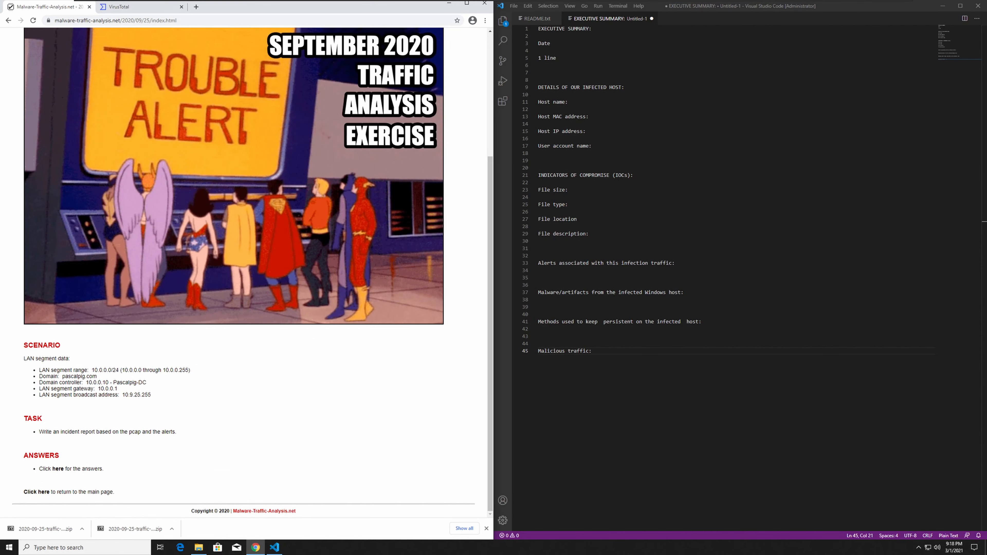
{"action": "left_click_drag", "start_coordinate": [23, 341], "coordinate": [159, 479]}
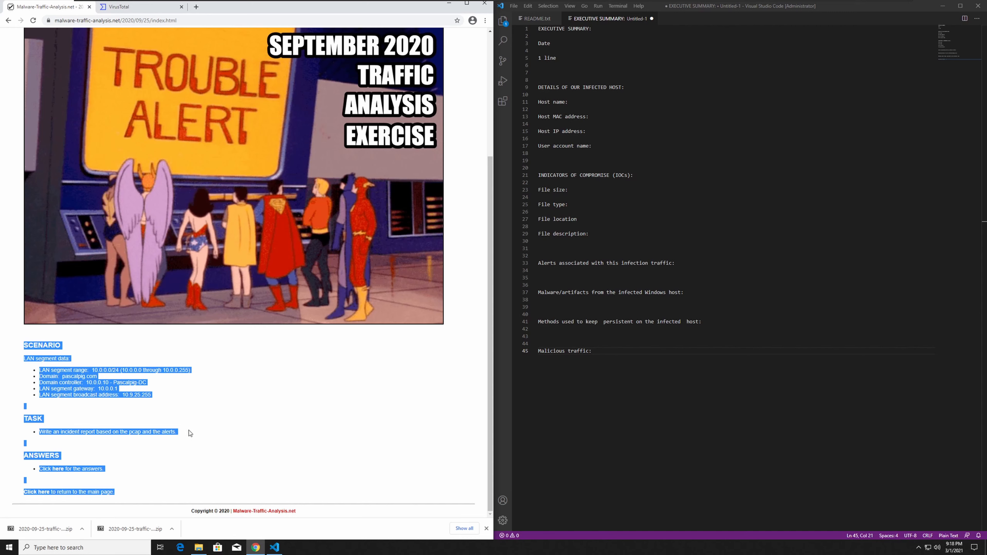
{"action": "left_click", "coordinate": [209, 401]}
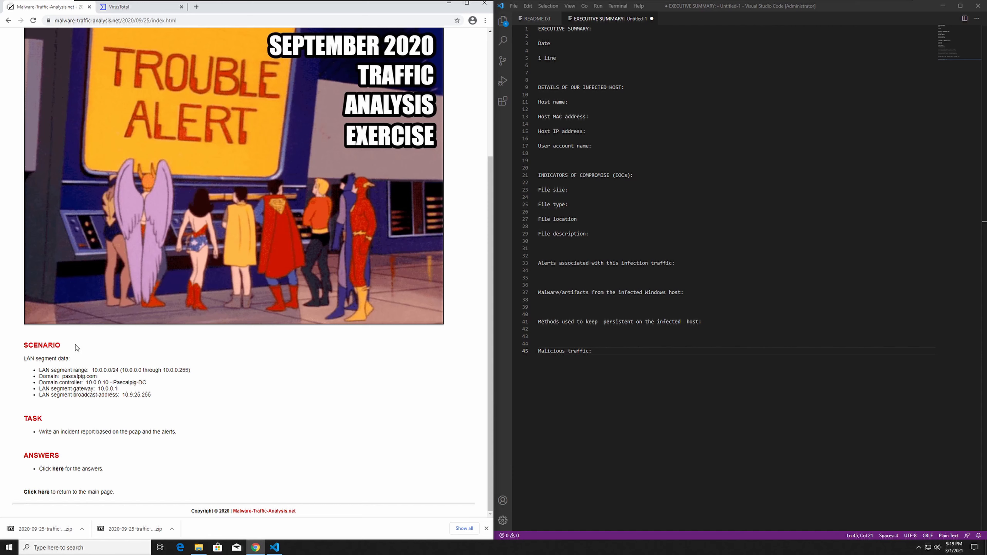
{"action": "triple_click", "coordinate": [63, 370]}
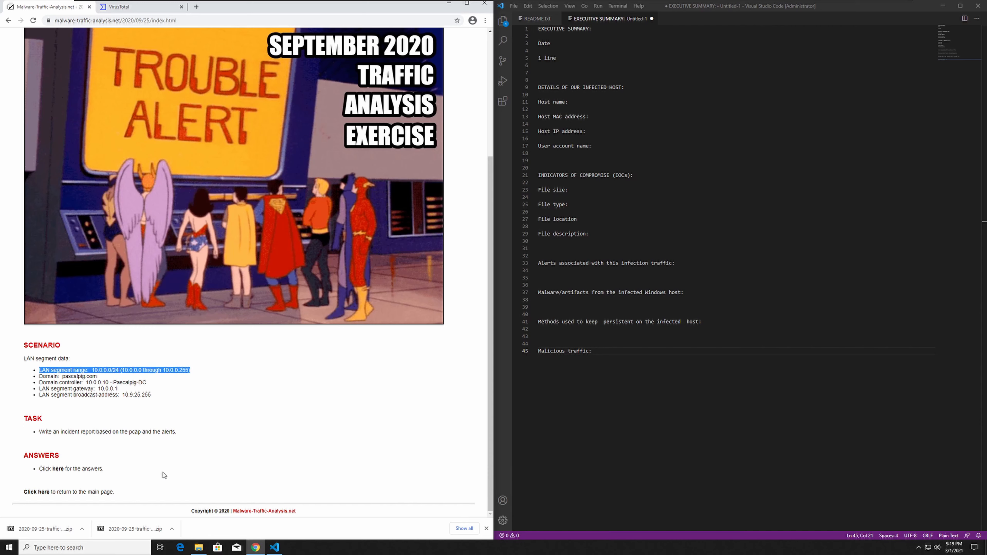
{"action": "double_click", "coordinate": [125, 382]}
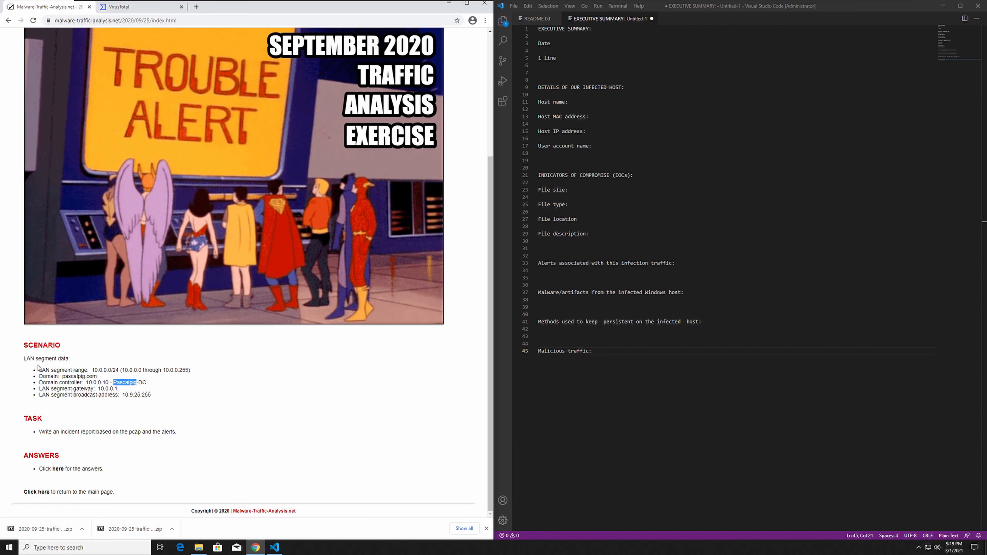
{"action": "left_click_drag", "start_coordinate": [92, 370], "coordinate": [118, 369]}
{"action": "left_click_drag", "start_coordinate": [114, 382], "coordinate": [136, 383]}
{"action": "left_click_drag", "start_coordinate": [40, 432], "coordinate": [181, 433]}
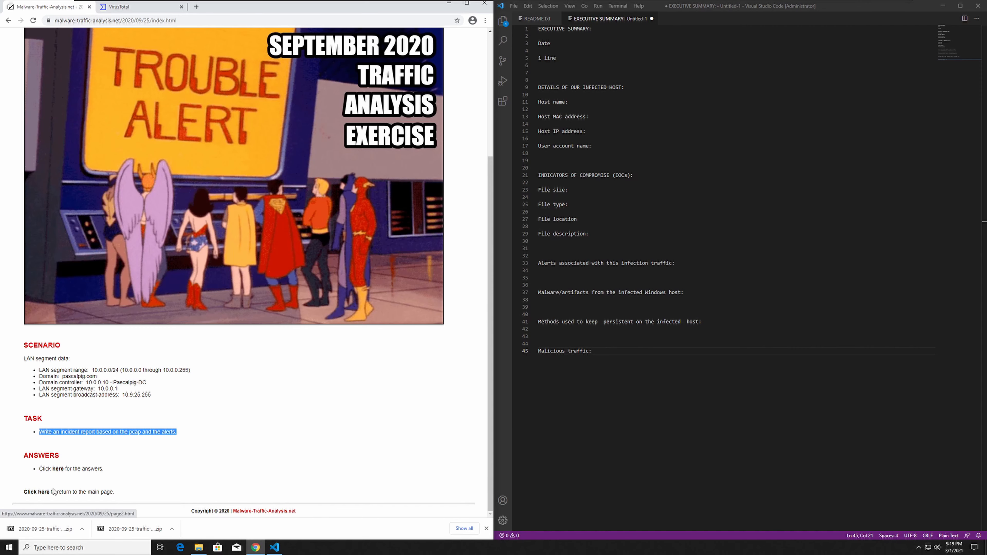
{"action": "scroll", "coordinate": [315, 373], "scroll_direction": "up", "scroll_amount": 4}
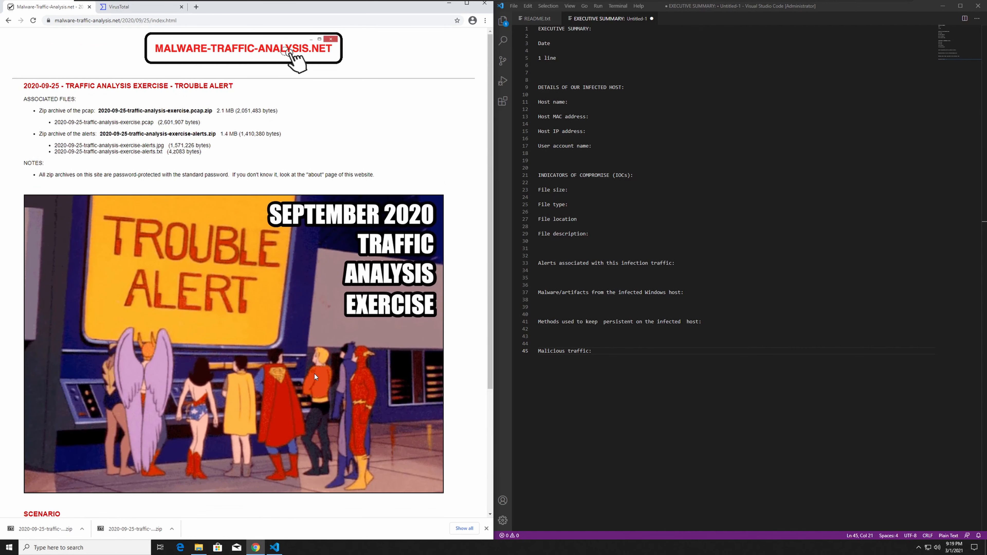
View the alerts image 2020-09-25-traffic-analysis-exercise-alerts.jpg from the exercise's alerts folder, then close it.
{"action": "left_click", "coordinate": [449, 4]}
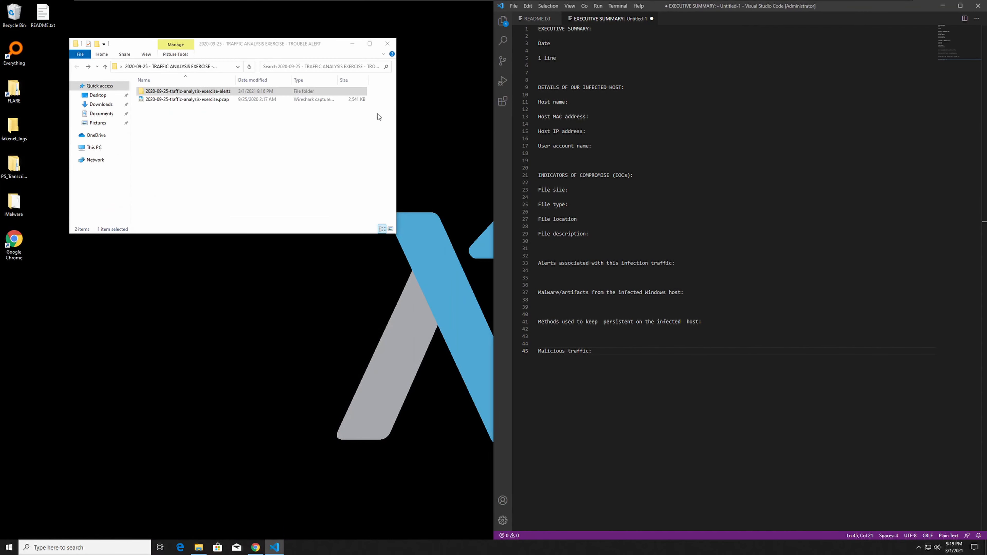
{"action": "double_click", "coordinate": [201, 92]}
{"action": "double_click", "coordinate": [156, 110]}
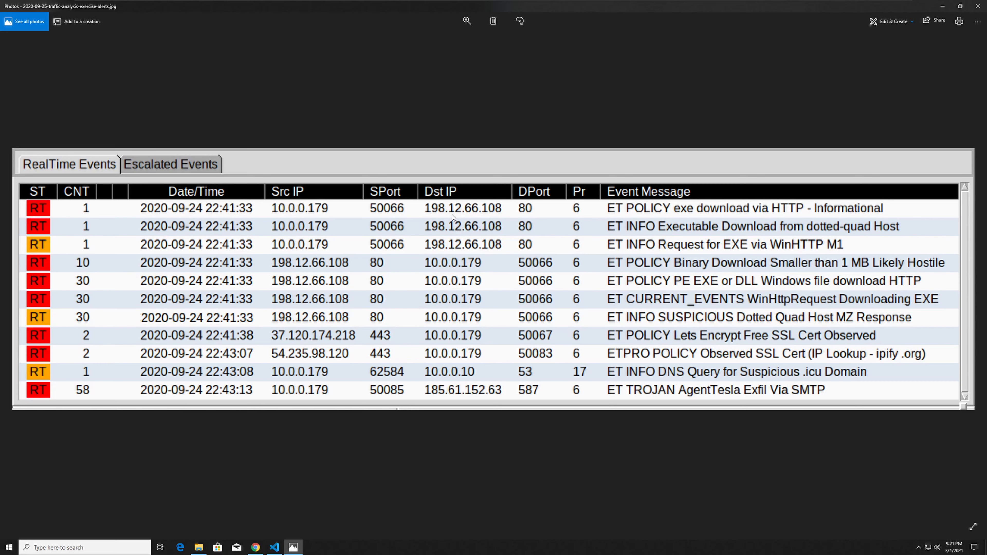
{"action": "left_click", "coordinate": [980, 4]}
Copy the IP address 198.12.66.108 from the first alert in the alerts text file and look it up on VirusTotal.
{"action": "left_click", "coordinate": [199, 106]}
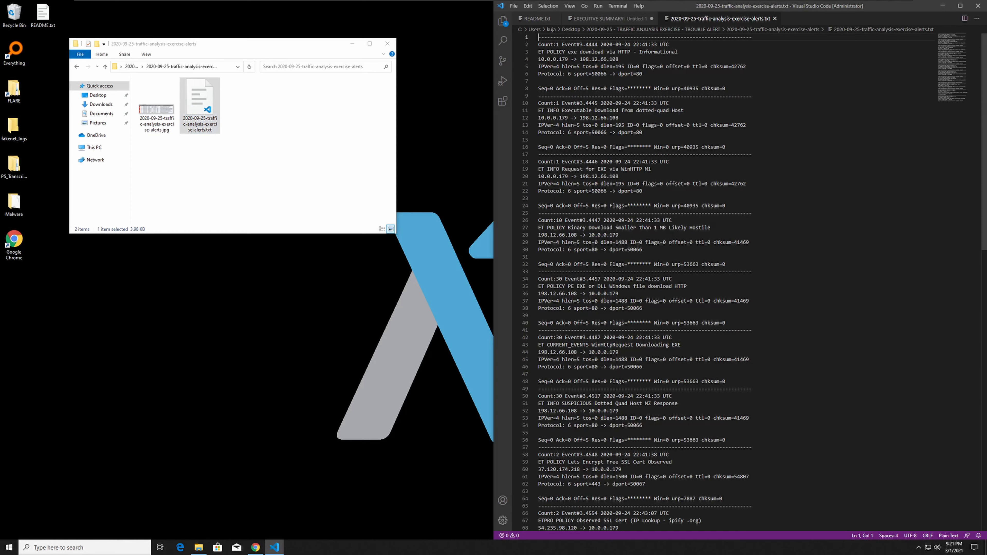
{"action": "left_click_drag", "start_coordinate": [619, 59], "coordinate": [580, 59]}
{"action": "key", "text": "ctrl+c"}
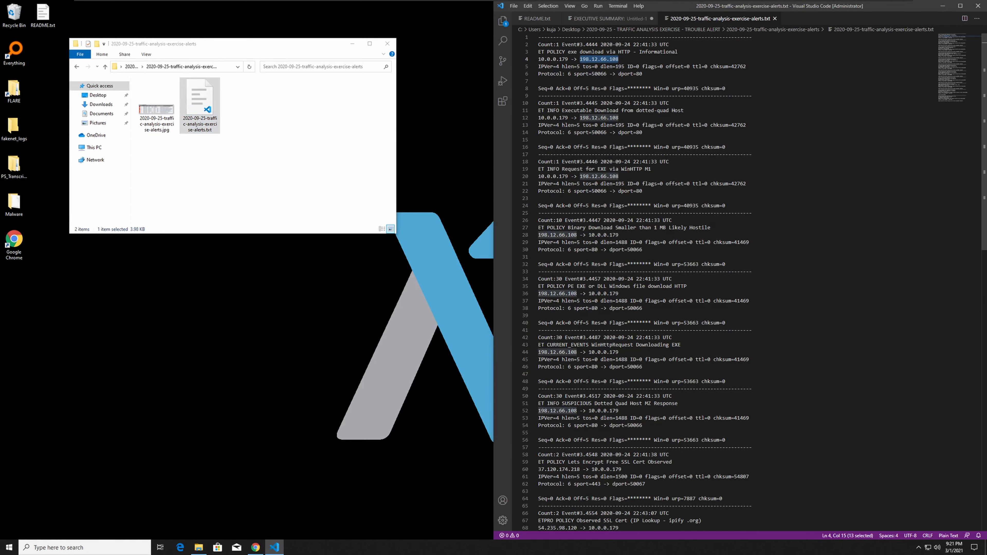
{"action": "left_click", "coordinate": [255, 547]}
{"action": "left_click", "coordinate": [123, 8]}
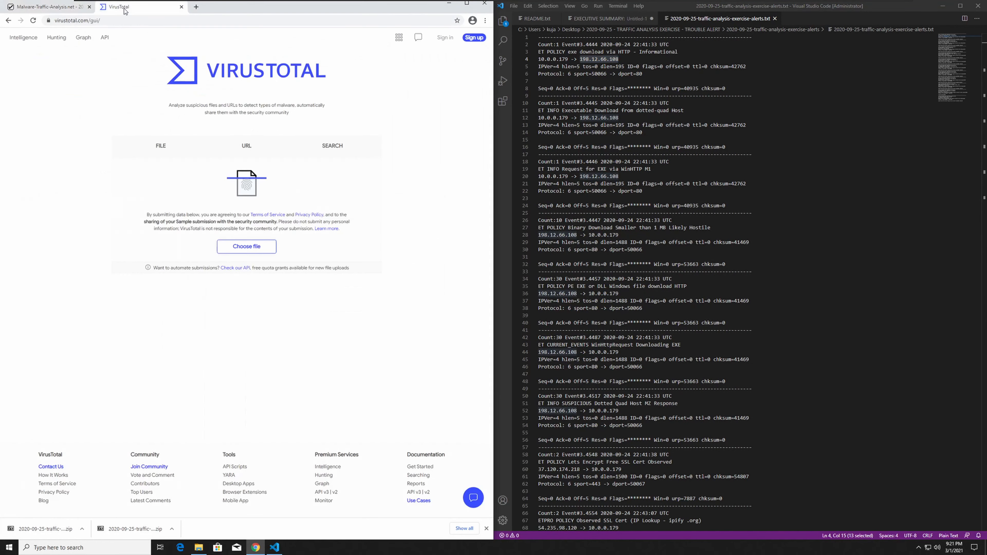
{"action": "left_click", "coordinate": [333, 146]}
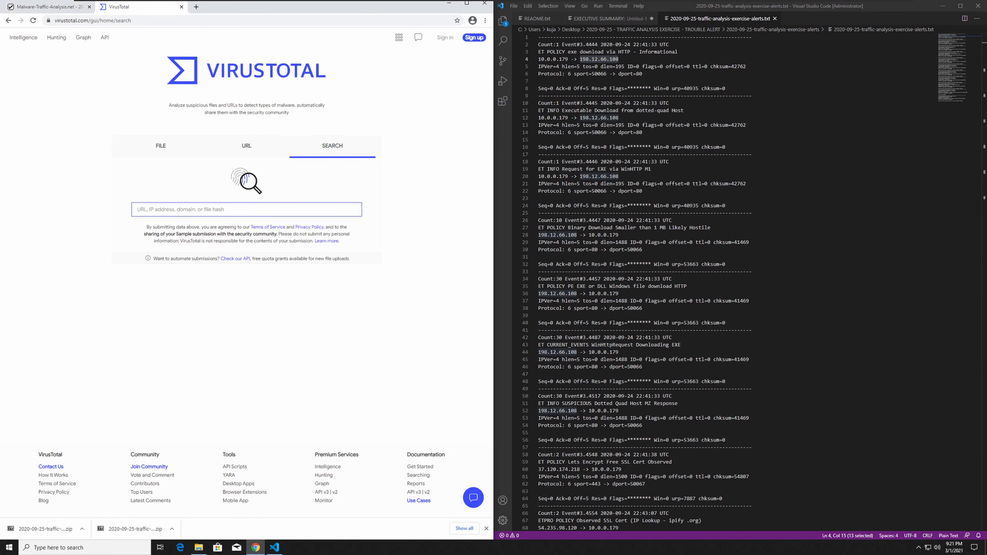
{"action": "key", "text": "ctrl+v"}
{"action": "key", "text": "Return"}
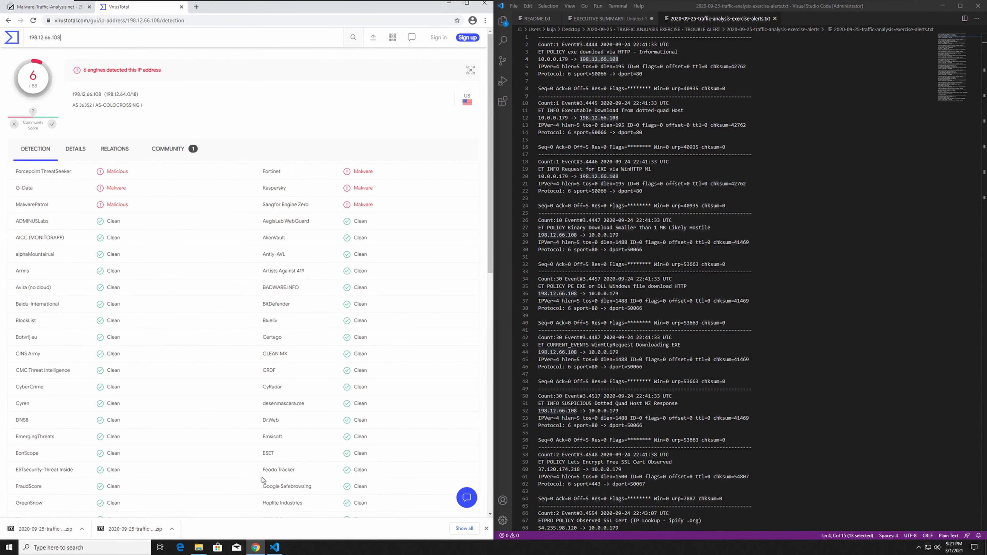
{"action": "scroll", "coordinate": [236, 421], "scroll_direction": "down", "scroll_amount": 5}
{"action": "scroll", "coordinate": [235, 420], "scroll_direction": "up", "scroll_amount": 5}
Note the IP address 198.12.66.108 below the Malicious traffic heading in the executive summary document.
{"action": "left_click", "coordinate": [605, 19]}
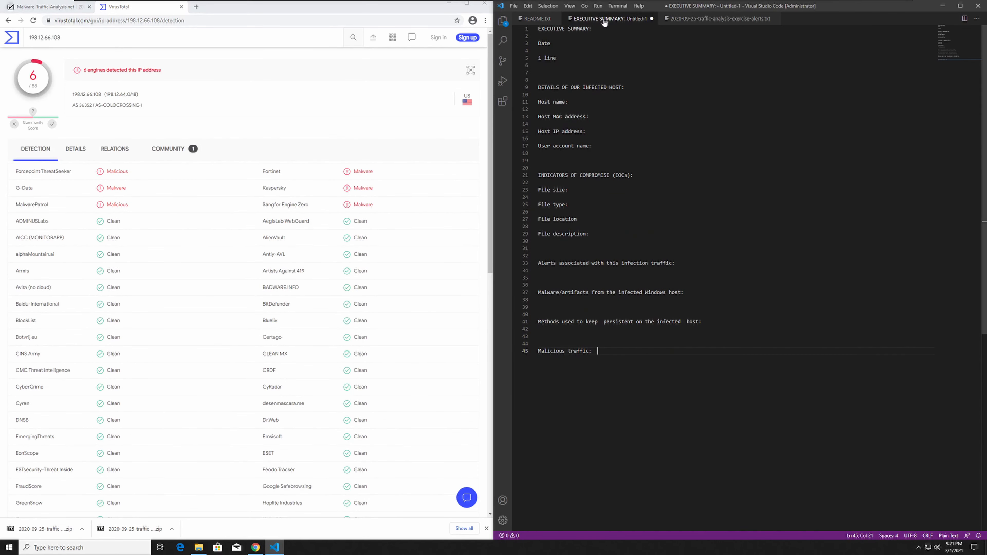
{"action": "key", "text": "Return"}
{"action": "key", "text": "Return"}
{"action": "key", "text": "Return"}
{"action": "key", "text": "Return"}
{"action": "key", "text": "Return"}
{"action": "key", "text": "ctrl+v"}
{"action": "key", "text": "Return"}
{"action": "key", "text": "Return"}
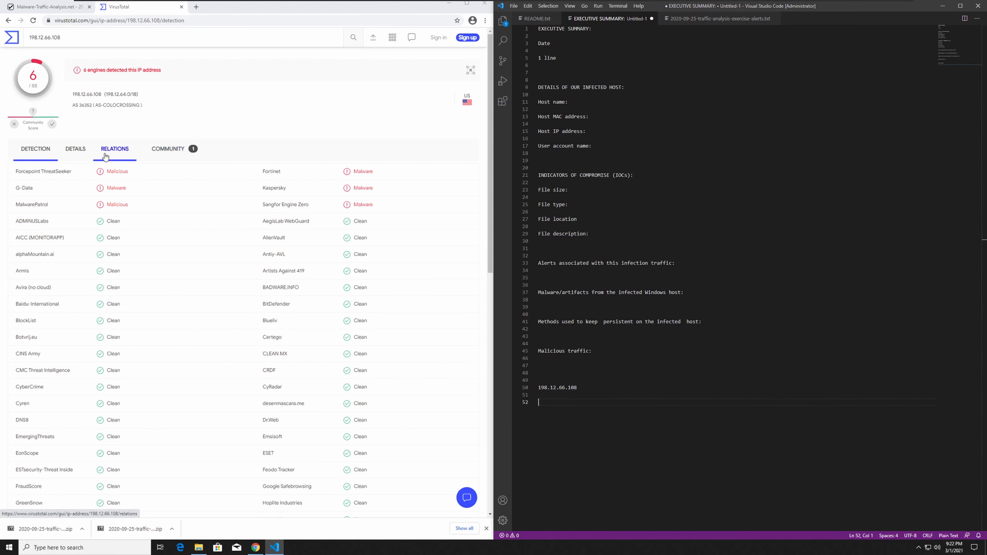
Examine the VirusTotal details and relations of 198.12.66.108, including its communicating and referring files.
{"action": "left_click", "coordinate": [79, 155]}
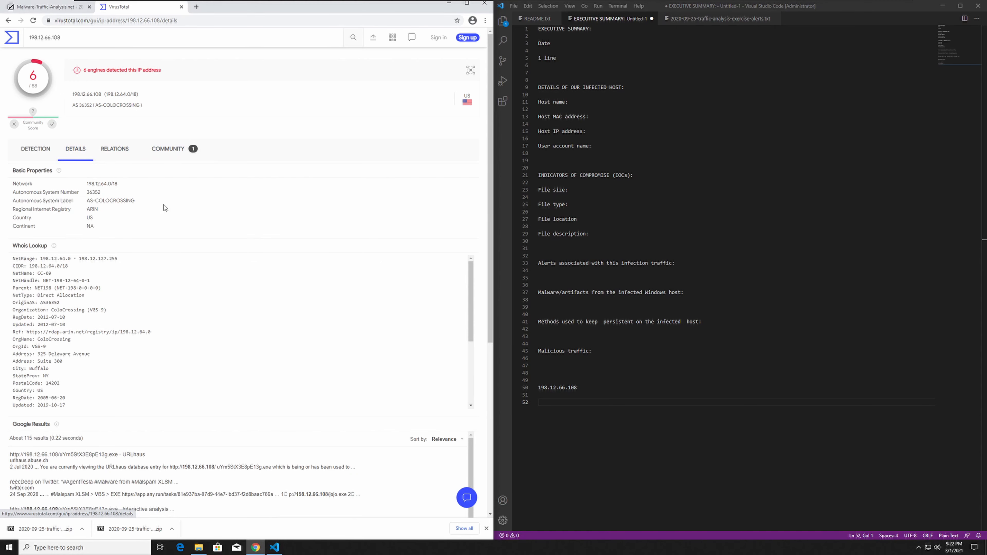
{"action": "scroll", "coordinate": [164, 208], "scroll_direction": "down", "scroll_amount": 3}
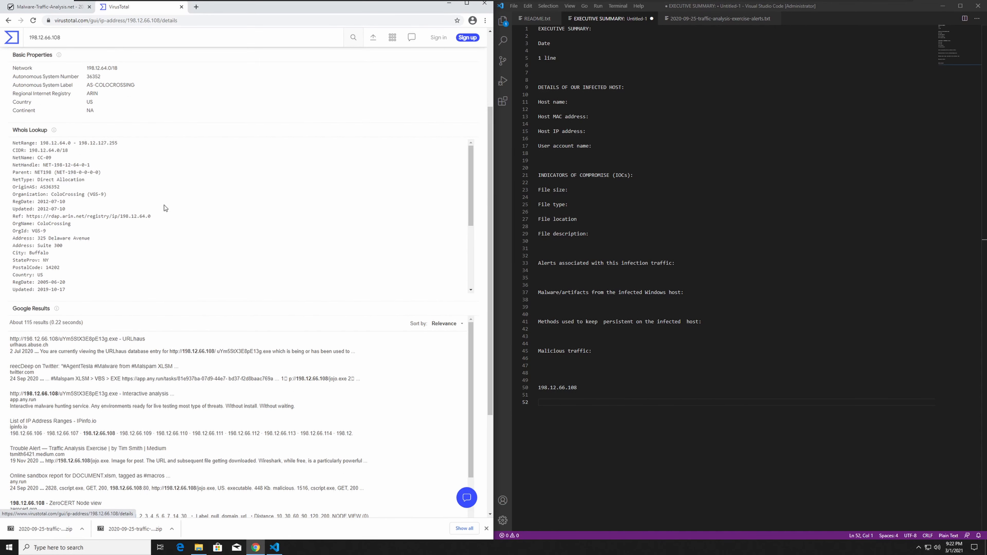
{"action": "scroll", "coordinate": [164, 209], "scroll_direction": "up", "scroll_amount": 3}
{"action": "left_click", "coordinate": [125, 149]}
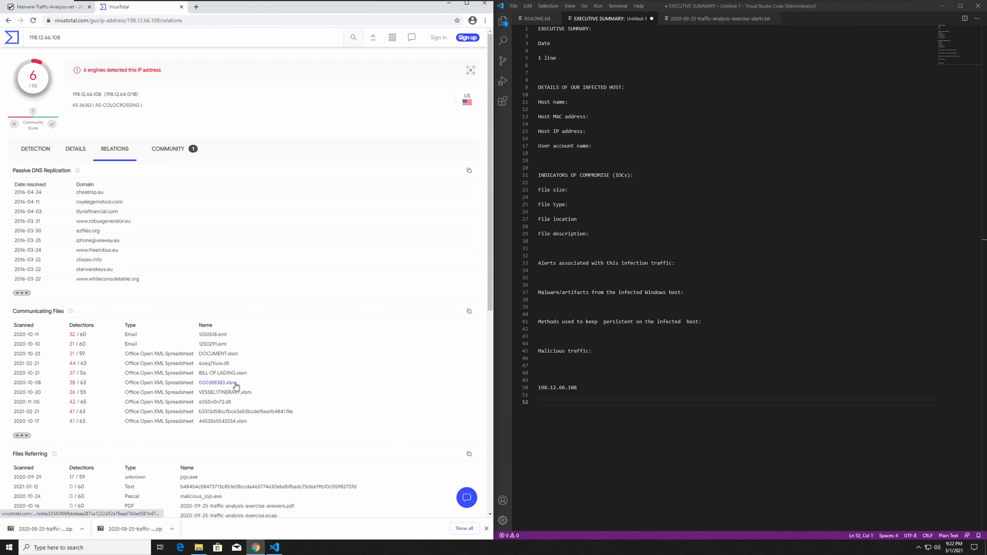
{"action": "scroll", "coordinate": [229, 404], "scroll_direction": "down", "scroll_amount": 5}
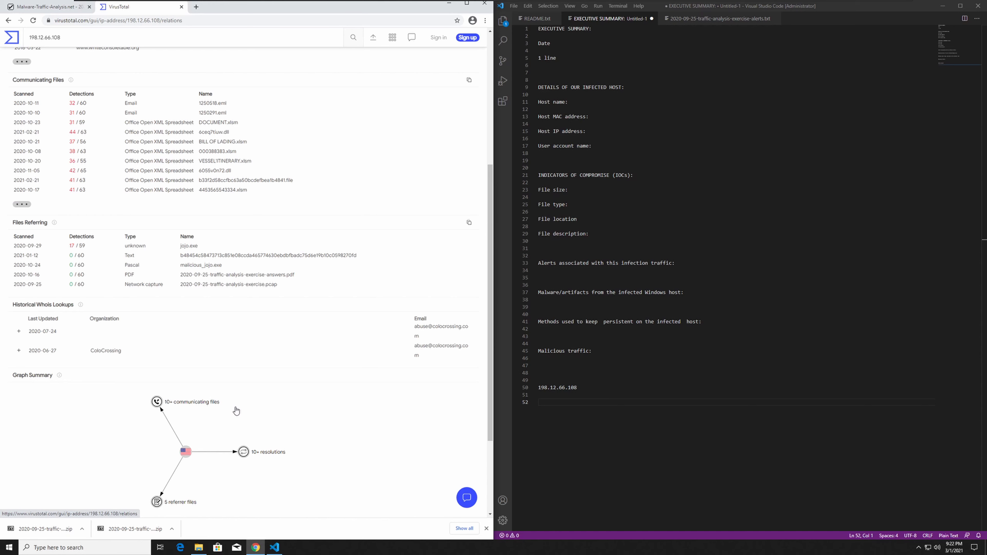
{"action": "scroll", "coordinate": [196, 271], "scroll_direction": "up", "scroll_amount": 5}
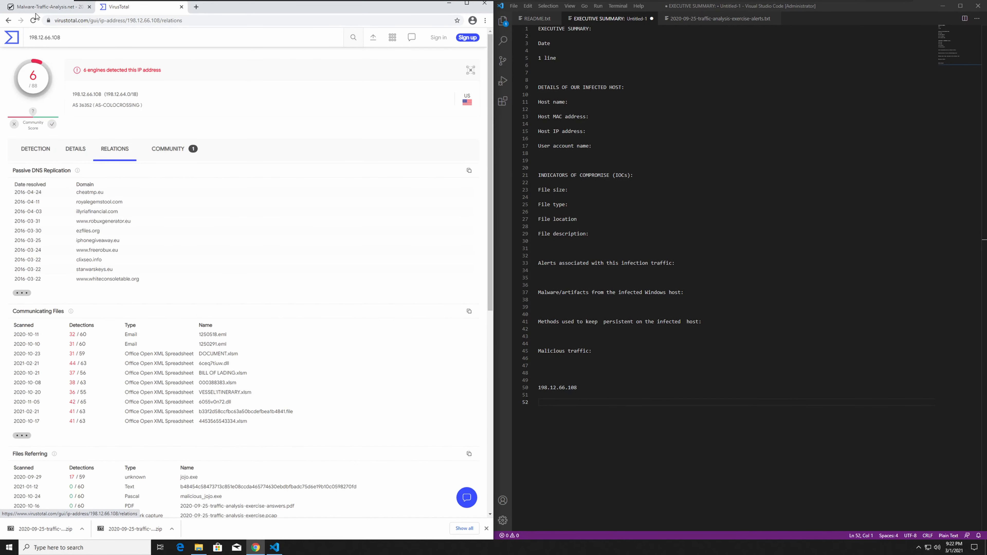
Open the capture 2020-09-25-traffic-analysis-exercise.pcap from the exercise folder in Wireshark.
{"action": "left_click", "coordinate": [42, 6]}
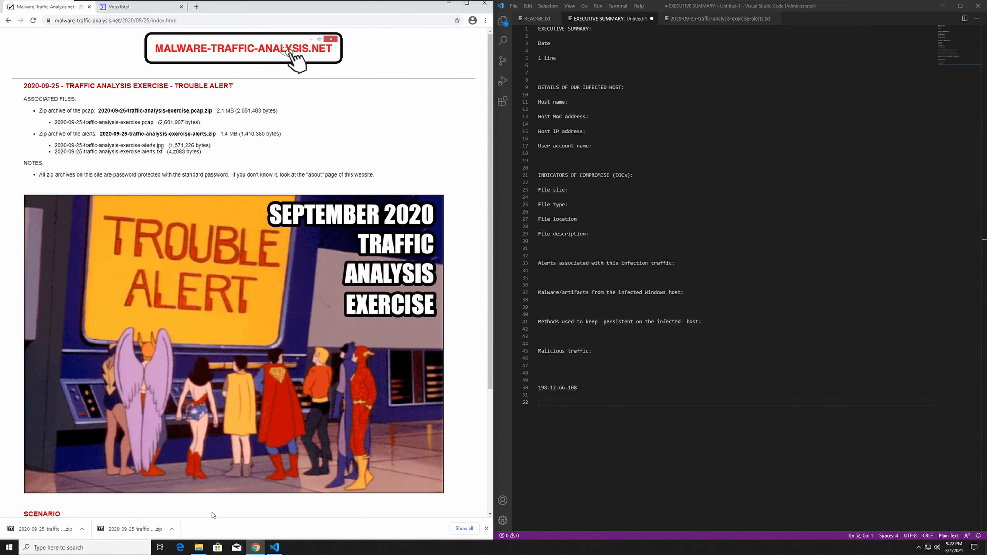
{"action": "left_click", "coordinate": [449, 3]}
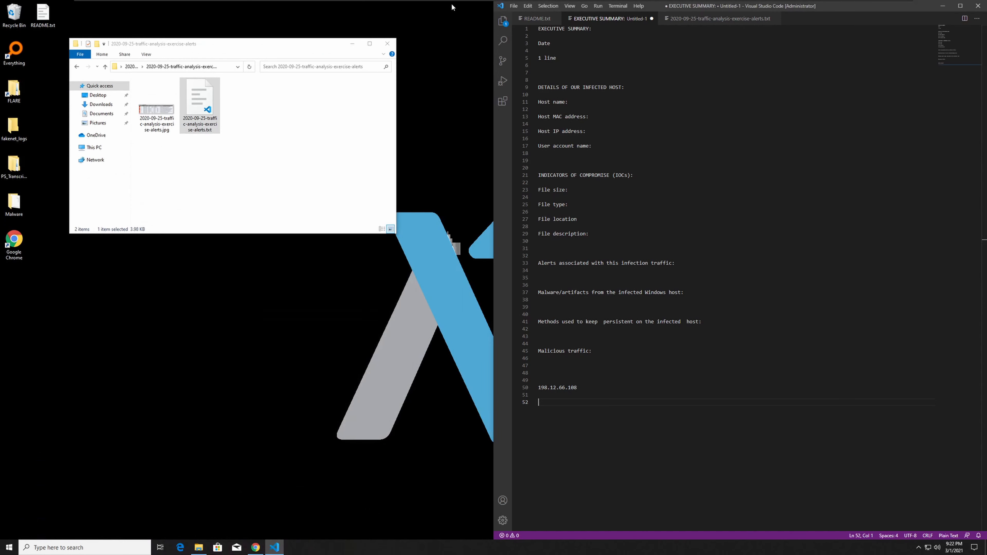
{"action": "left_click_drag", "start_coordinate": [295, 50], "coordinate": [318, 55]}
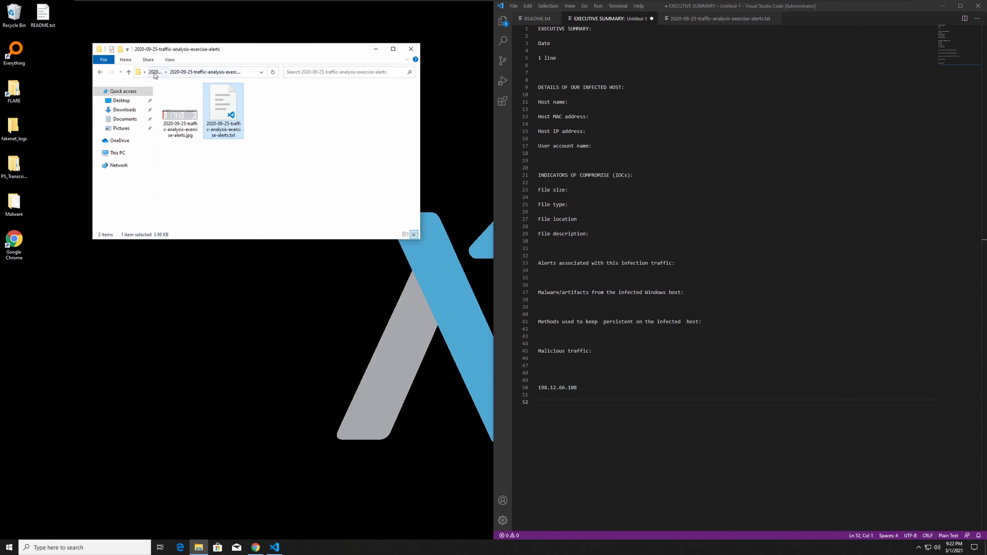
{"action": "left_click", "coordinate": [155, 73]}
{"action": "left_click", "coordinate": [210, 107]}
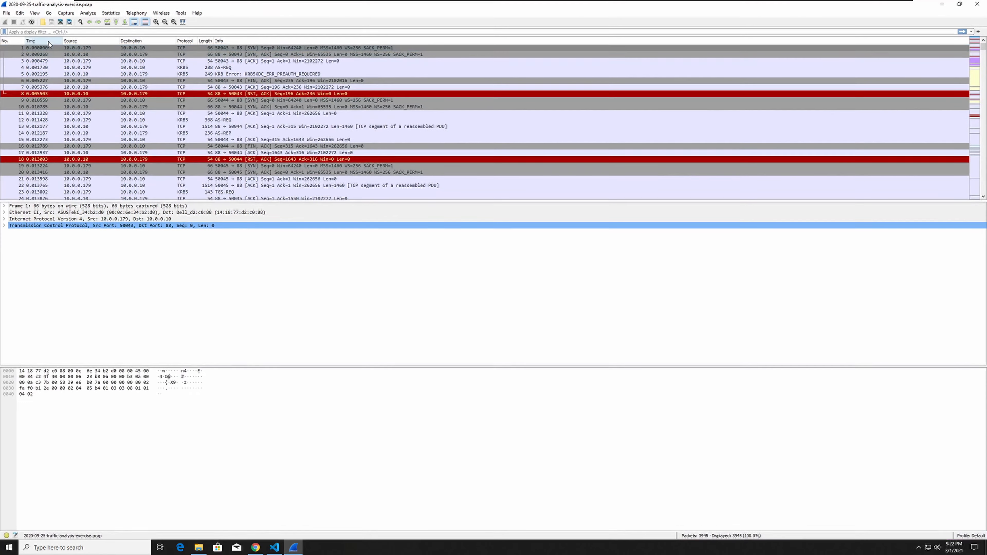
Filter the packets with ip.addr == 198.12.66.108.
{"action": "left_click", "coordinate": [270, 13]}
{"action": "left_click", "coordinate": [48, 32]}
{"action": "type", "text": "ip"}
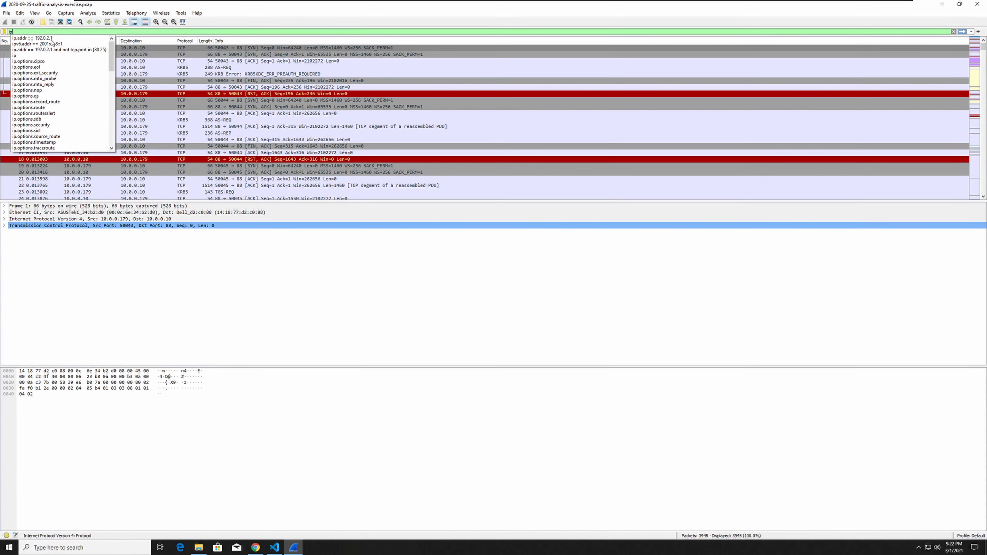
{"action": "left_click", "coordinate": [51, 38]}
{"action": "type", "text": "198.12.66.108"}
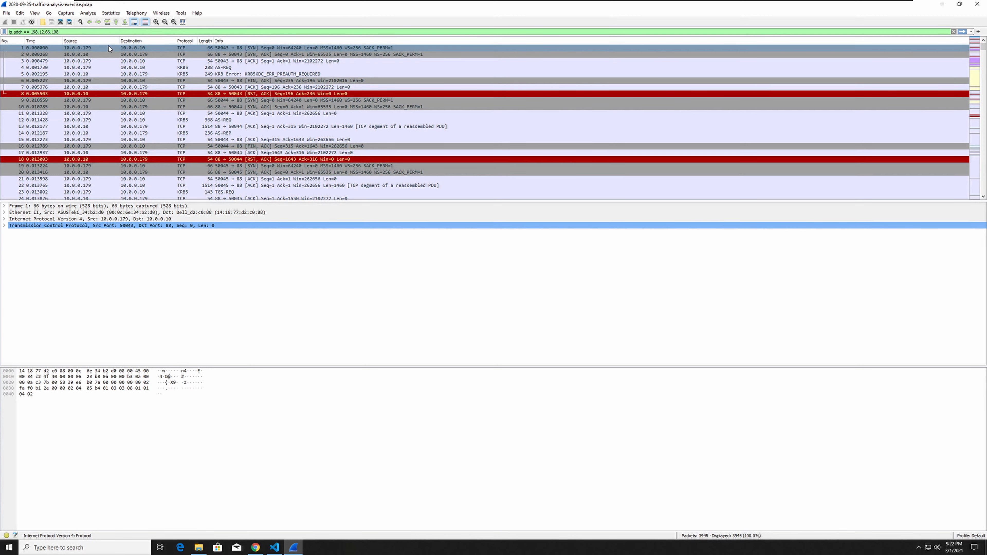
{"action": "key", "text": "Return"}
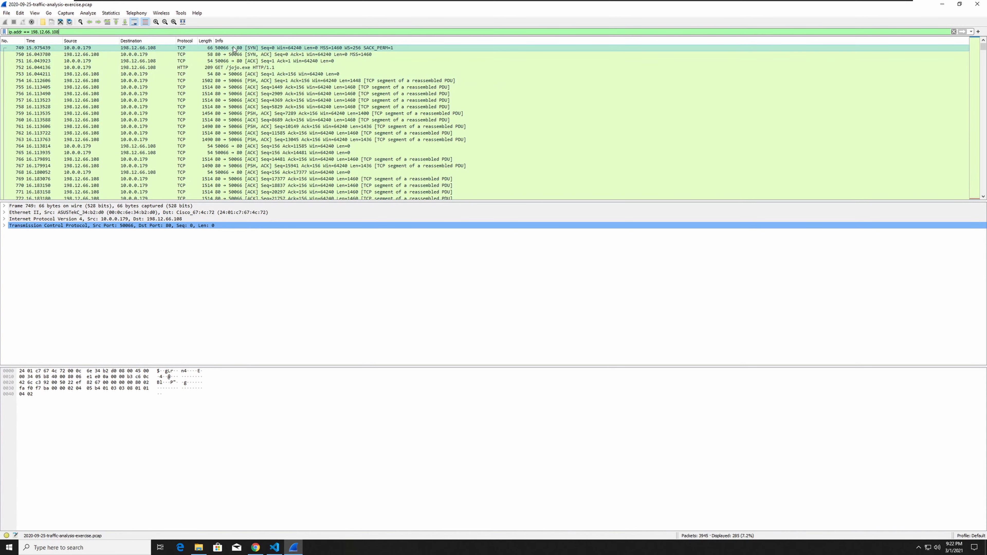
Follow the HTTP stream of the GET /jojo.exe request, inspect its headers and executable content, and close the stream window.
{"action": "left_click", "coordinate": [235, 68]}
{"action": "right_click", "coordinate": [249, 72]}
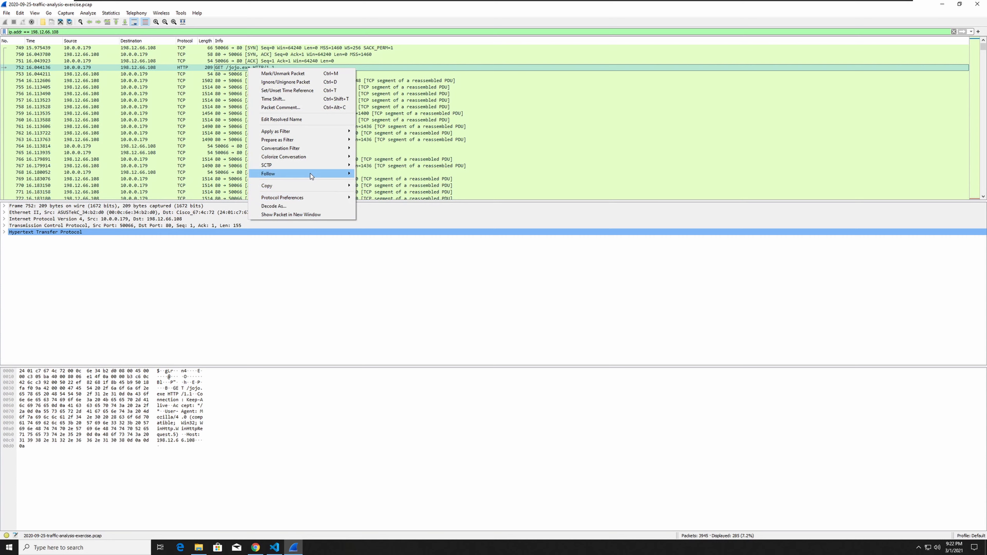
{"action": "mouse_move", "coordinate": [311, 176]}
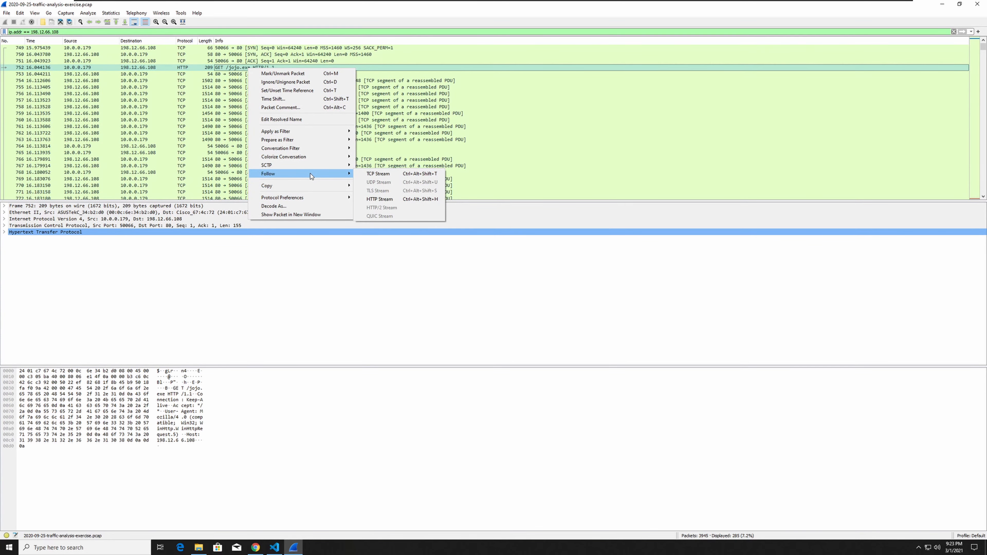
{"action": "left_click", "coordinate": [379, 199]}
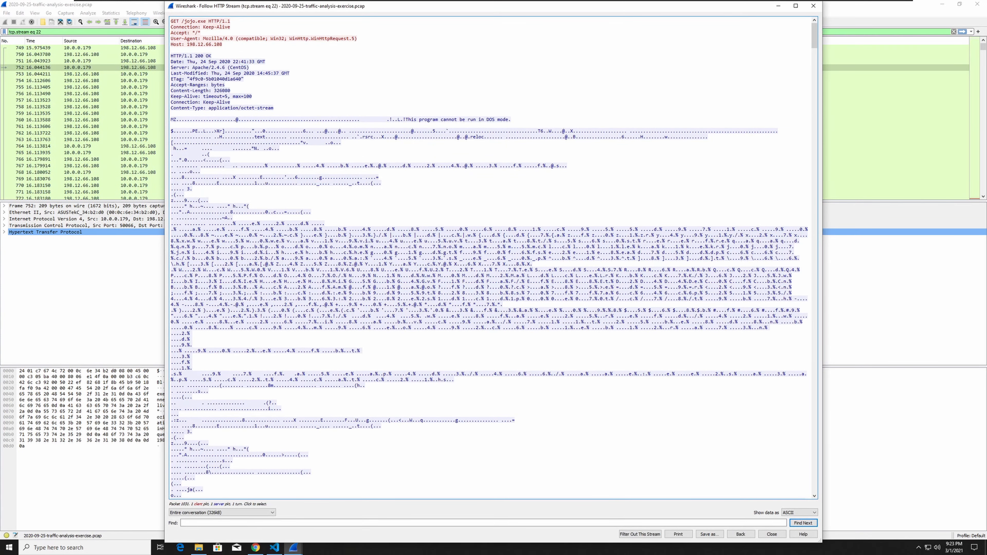
{"action": "left_click_drag", "start_coordinate": [408, 120], "coordinate": [511, 120]}
{"action": "scroll", "coordinate": [489, 257], "scroll_direction": "down", "scroll_amount": 8}
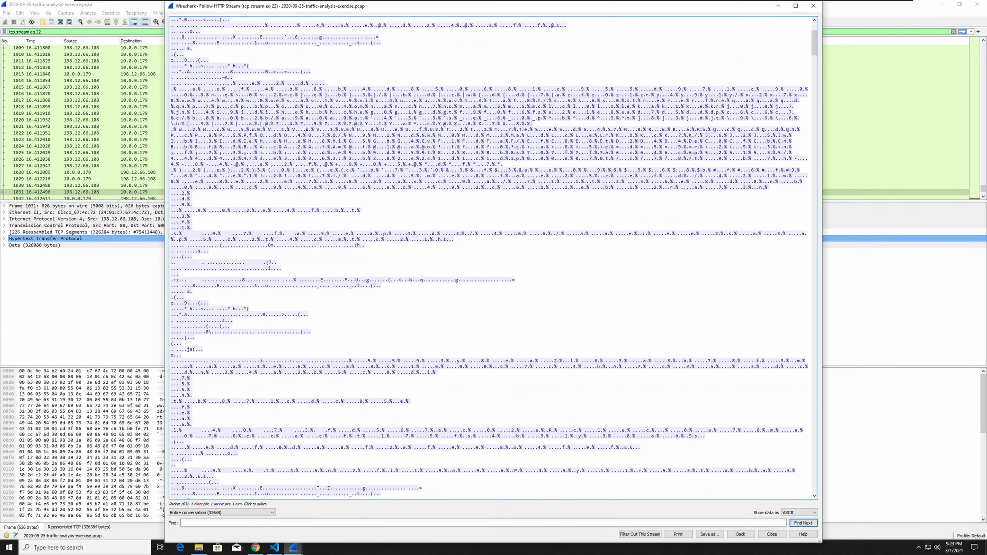
{"action": "scroll", "coordinate": [489, 257], "scroll_direction": "up", "scroll_amount": 8}
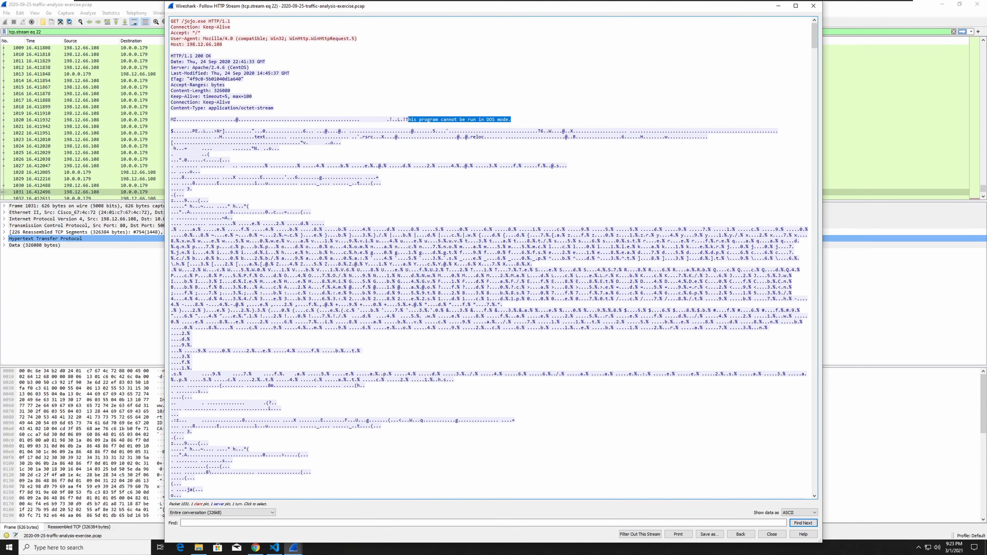
{"action": "left_click", "coordinate": [813, 5]}
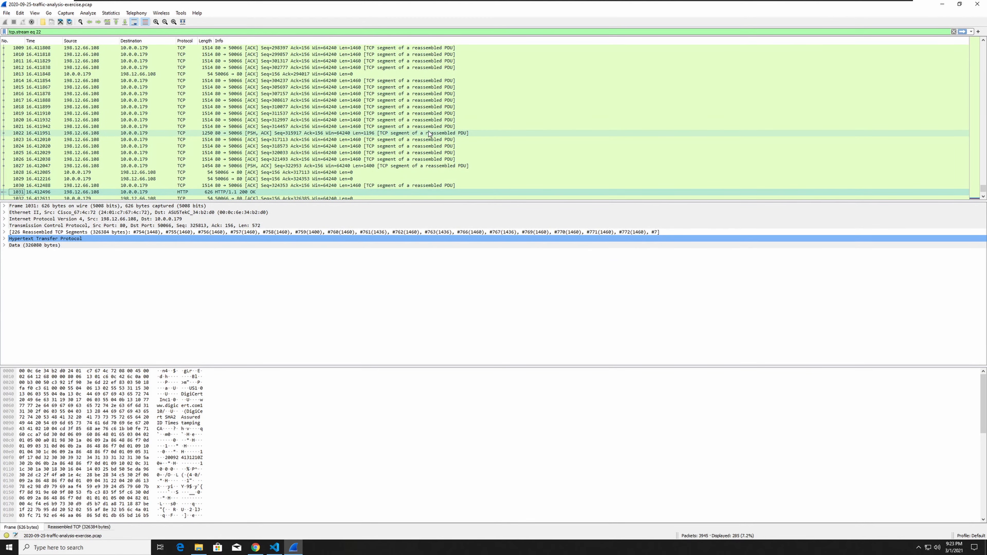
Export the HTTP object jojo.exe from the capture into the exercise folder, check the saved file there, and close the object list.
{"action": "left_click", "coordinate": [6, 13]}
{"action": "mouse_move", "coordinate": [55, 143]}
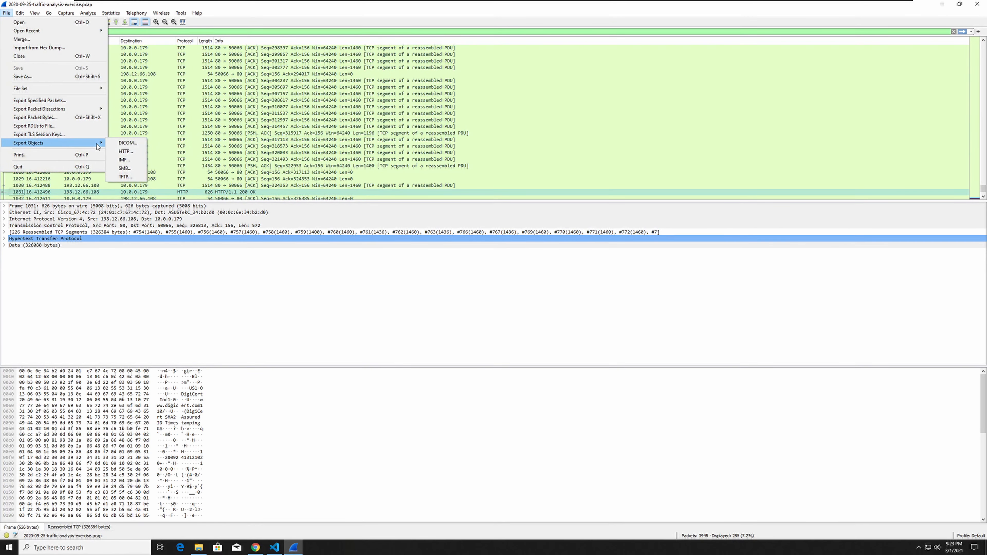
{"action": "left_click", "coordinate": [136, 158]}
{"action": "left_click", "coordinate": [455, 197]}
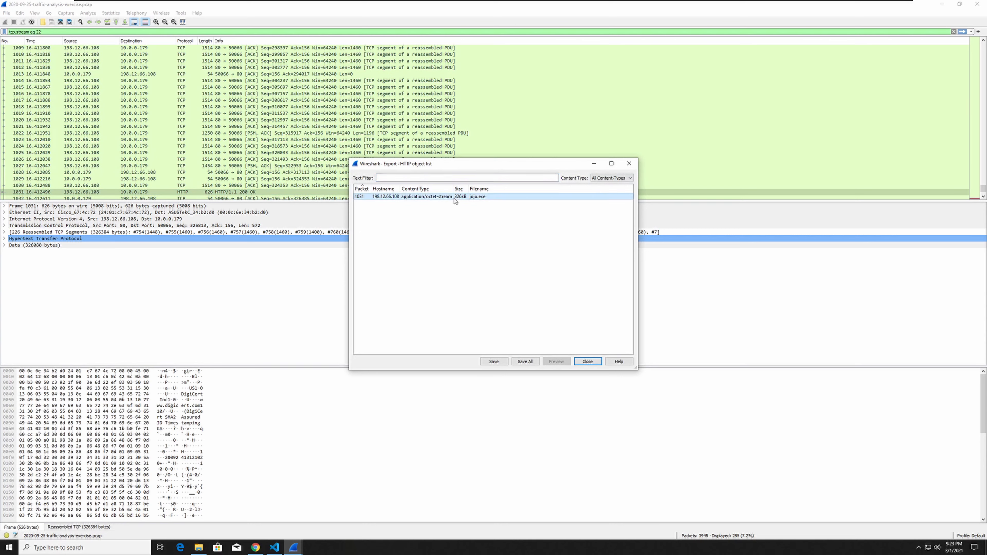
{"action": "left_click", "coordinate": [522, 361]}
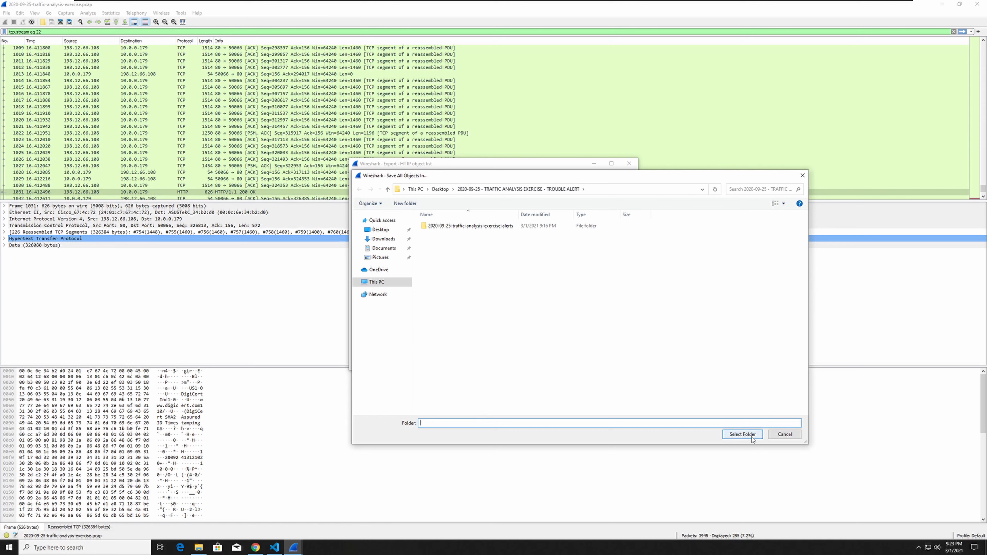
{"action": "left_click", "coordinate": [742, 434]}
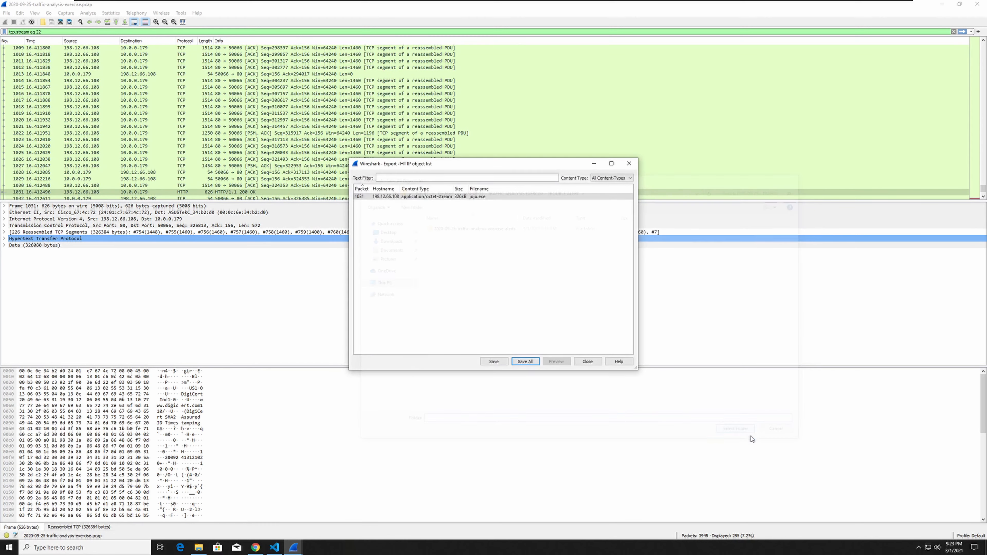
{"action": "left_click", "coordinate": [494, 362]}
{"action": "left_click", "coordinate": [795, 437]}
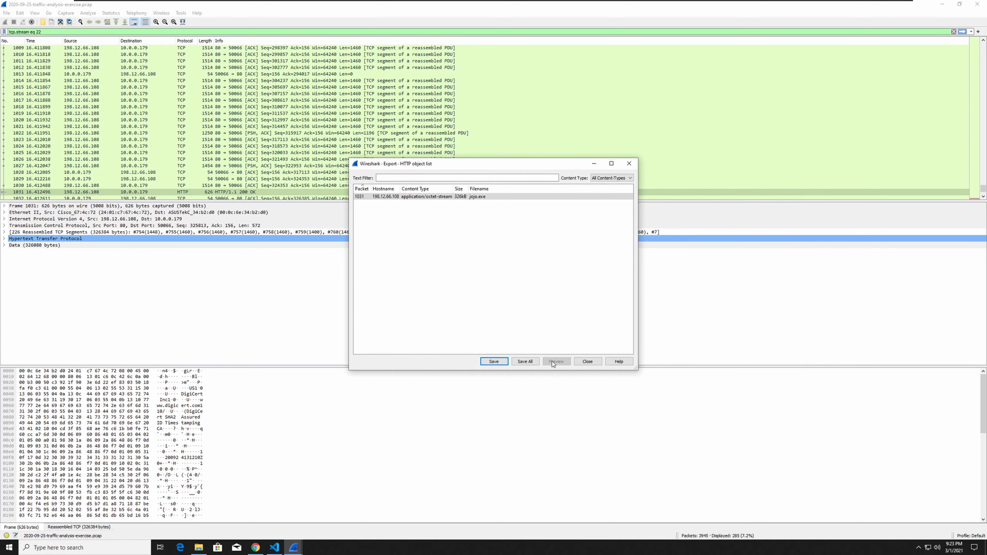
{"action": "left_click", "coordinate": [198, 546]}
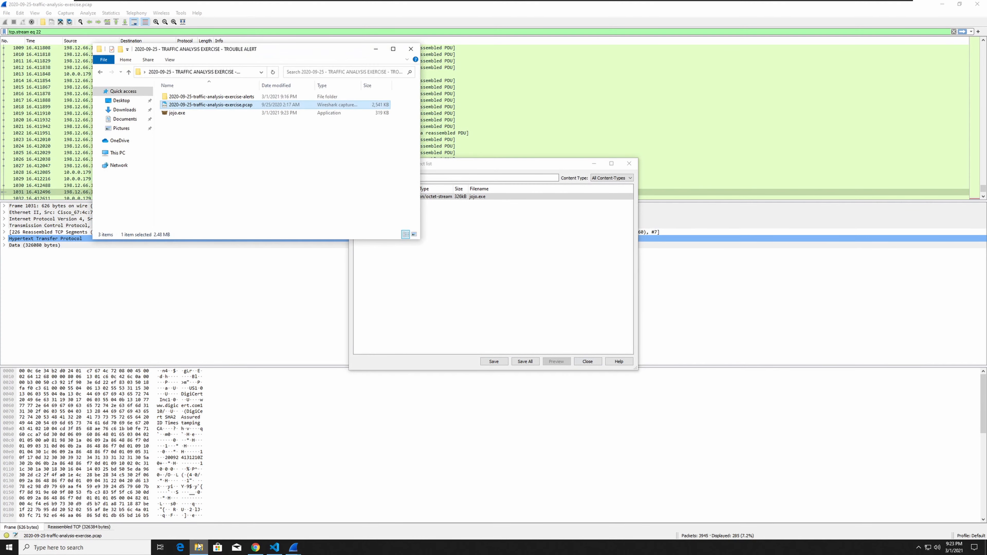
{"action": "left_click", "coordinate": [629, 164]}
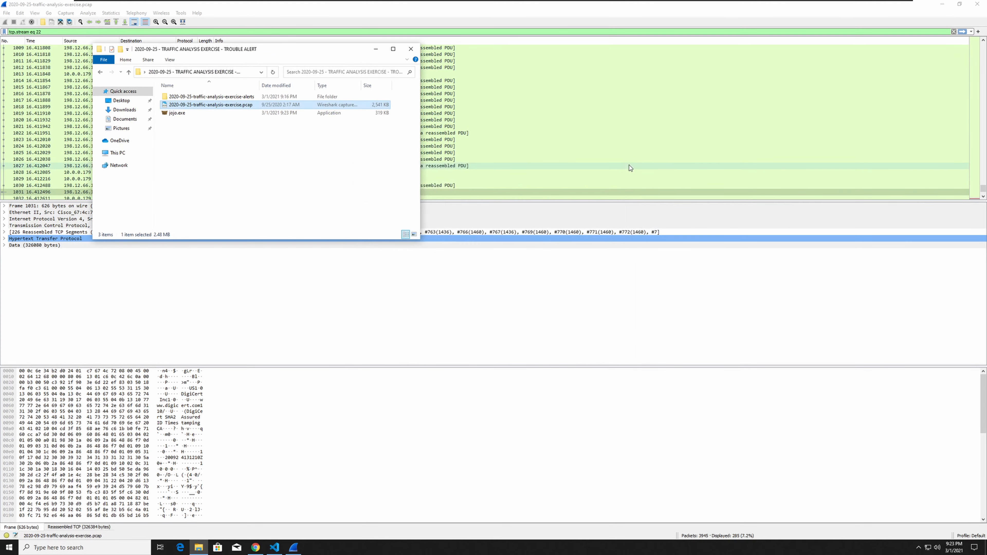
Minimize Wireshark and open the exported jojo.exe with pestudio from the FLARE Utilities folder.
{"action": "left_click", "coordinate": [944, 5]}
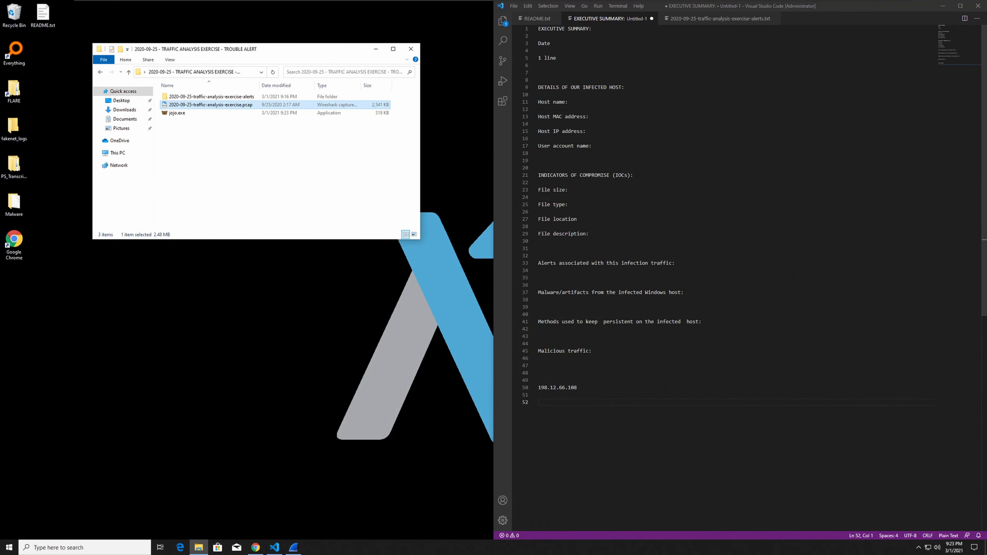
{"action": "left_click_drag", "start_coordinate": [319, 50], "coordinate": [363, 46]}
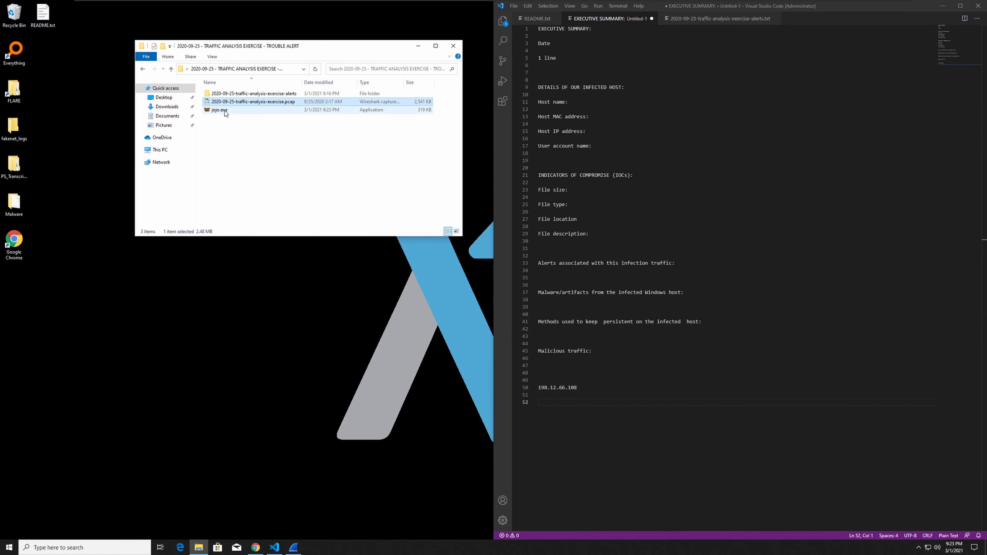
{"action": "left_click_drag", "start_coordinate": [318, 50], "coordinate": [301, 46]}
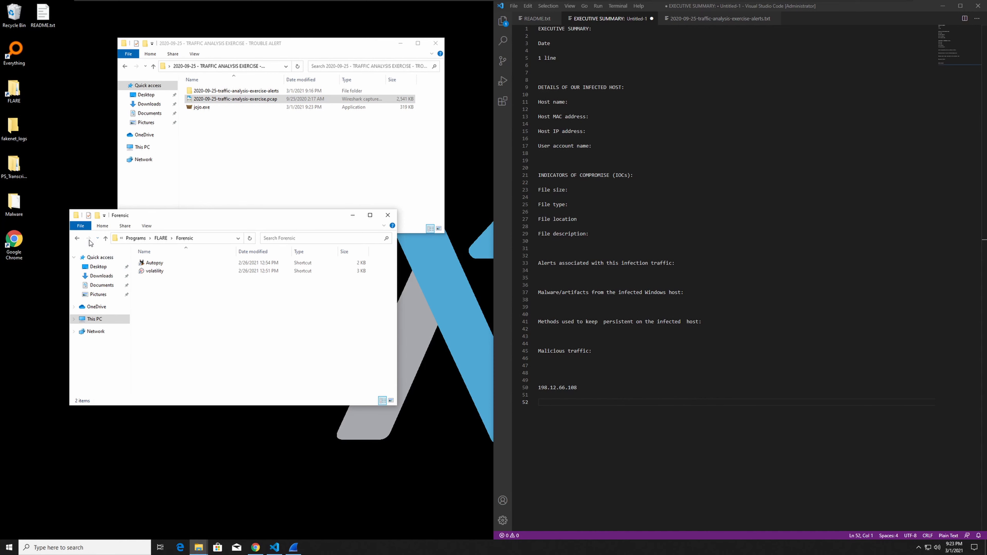
{"action": "left_click", "coordinate": [78, 238]}
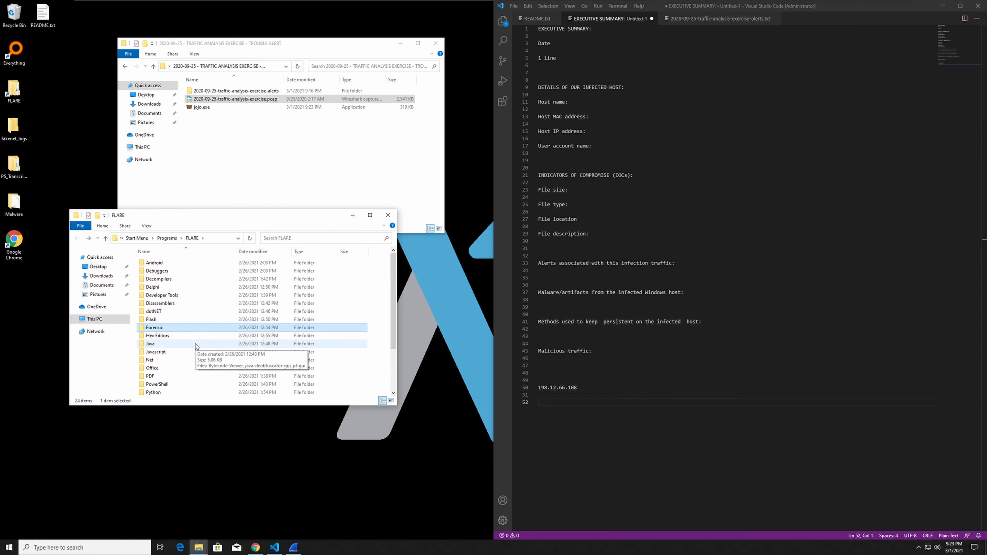
{"action": "scroll", "coordinate": [197, 323], "scroll_direction": "down", "scroll_amount": 1}
{"action": "scroll", "coordinate": [196, 323], "scroll_direction": "down", "scroll_amount": 1}
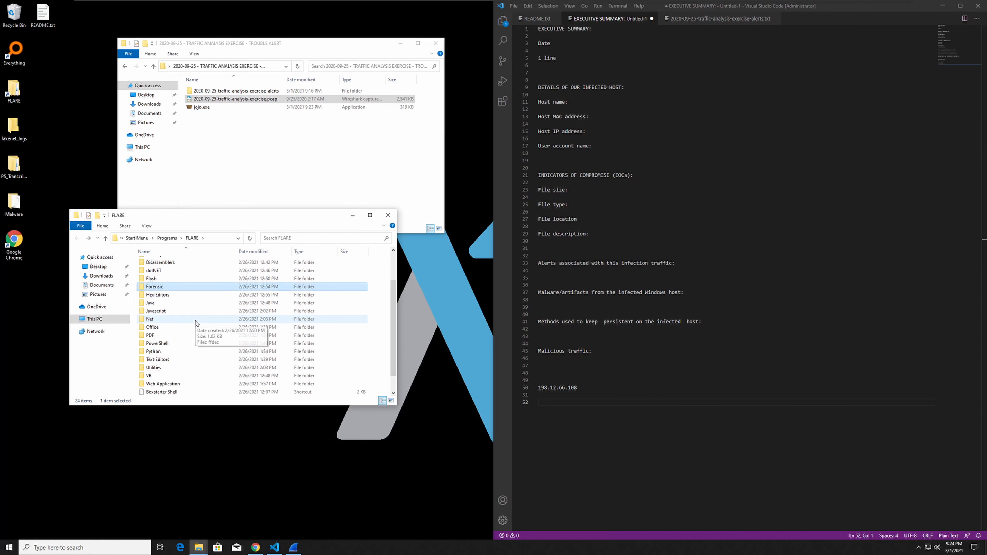
{"action": "left_click", "coordinate": [165, 368]}
{"action": "double_click", "coordinate": [165, 368]}
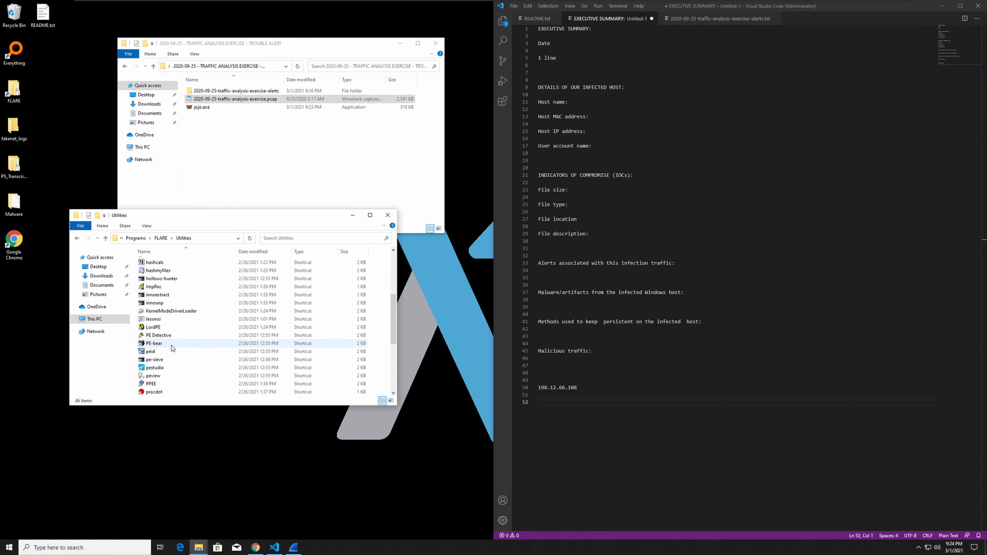
{"action": "left_click", "coordinate": [166, 368]}
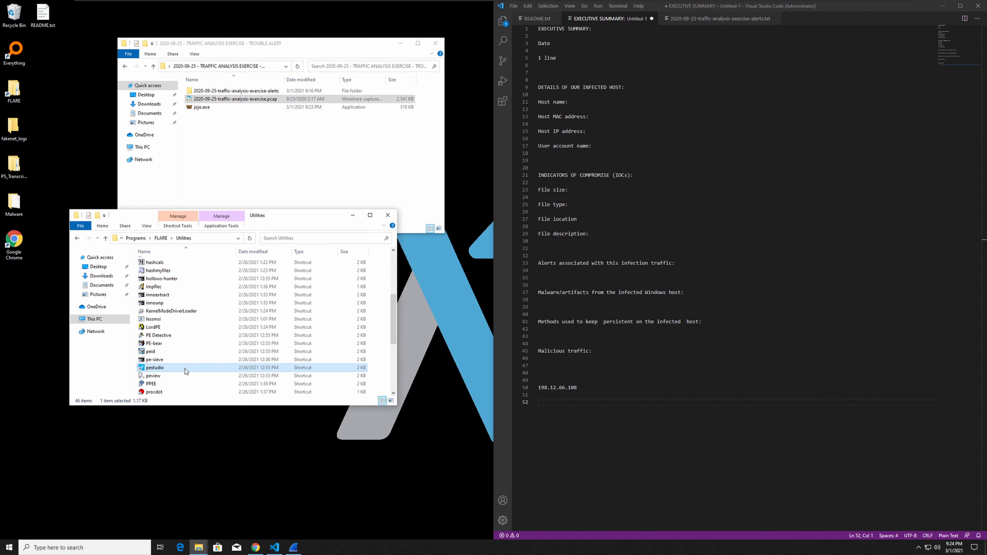
{"action": "left_click_drag", "start_coordinate": [208, 110], "coordinate": [166, 368]}
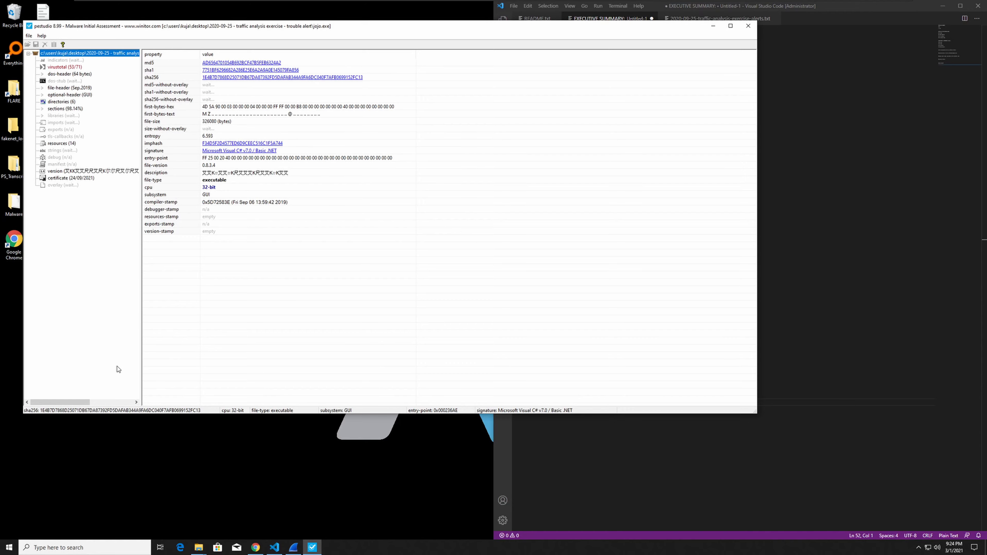
Review the VirusTotal detections and the DOS header of jojo.exe in pestudio.
{"action": "left_click", "coordinate": [64, 67]}
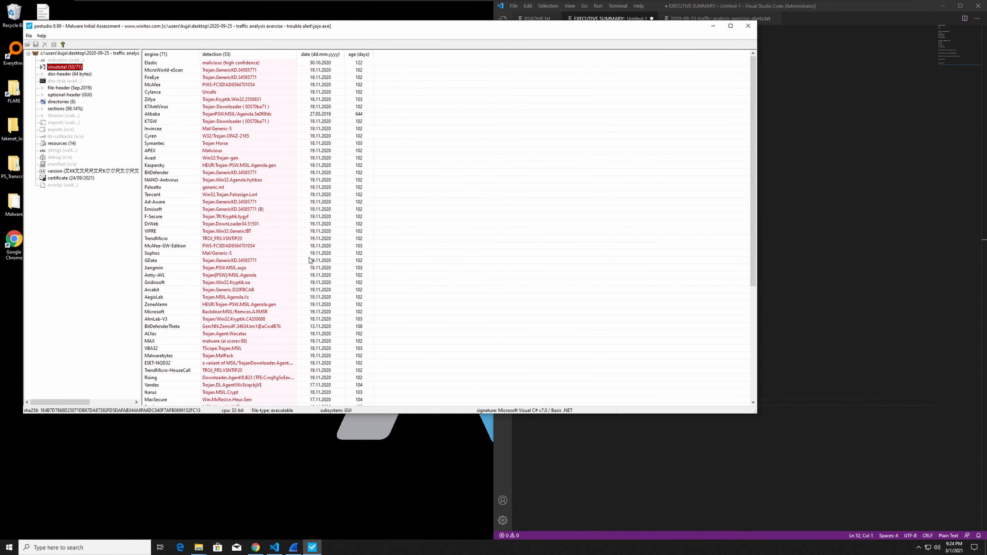
{"action": "scroll", "coordinate": [394, 280], "scroll_direction": "down", "scroll_amount": 8}
{"action": "scroll", "coordinate": [401, 278], "scroll_direction": "up", "scroll_amount": 8}
{"action": "left_click", "coordinate": [72, 75]}
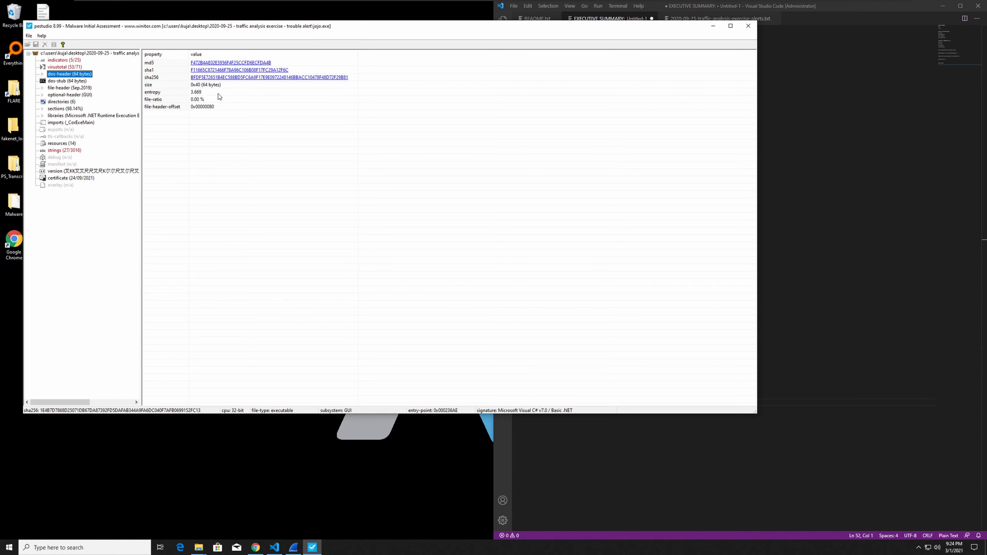
Examine the strings of jojo.exe, including the blacklisted, hinted and grouped entries around GetProcAddress.
{"action": "left_click", "coordinate": [76, 152]}
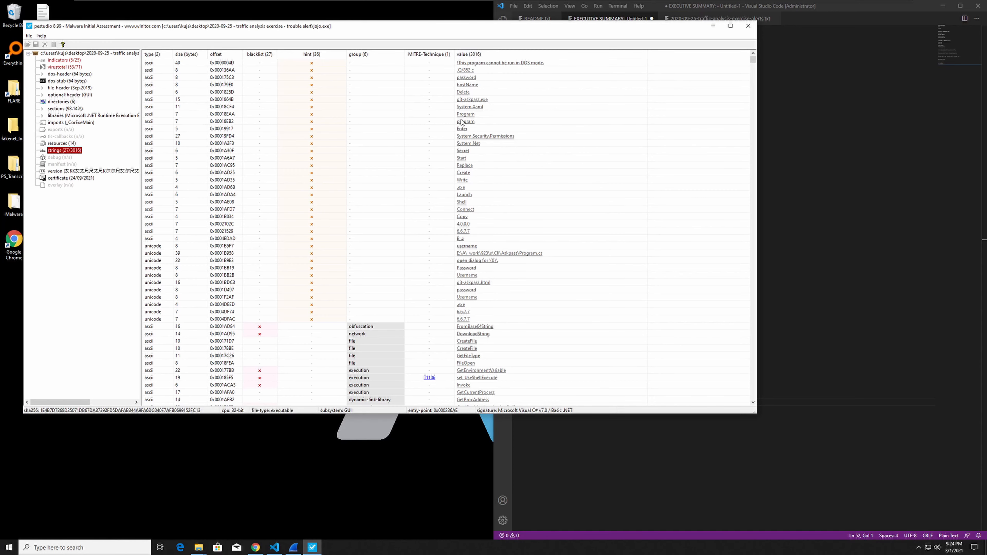
{"action": "scroll", "coordinate": [591, 182], "scroll_direction": "down", "scroll_amount": 5}
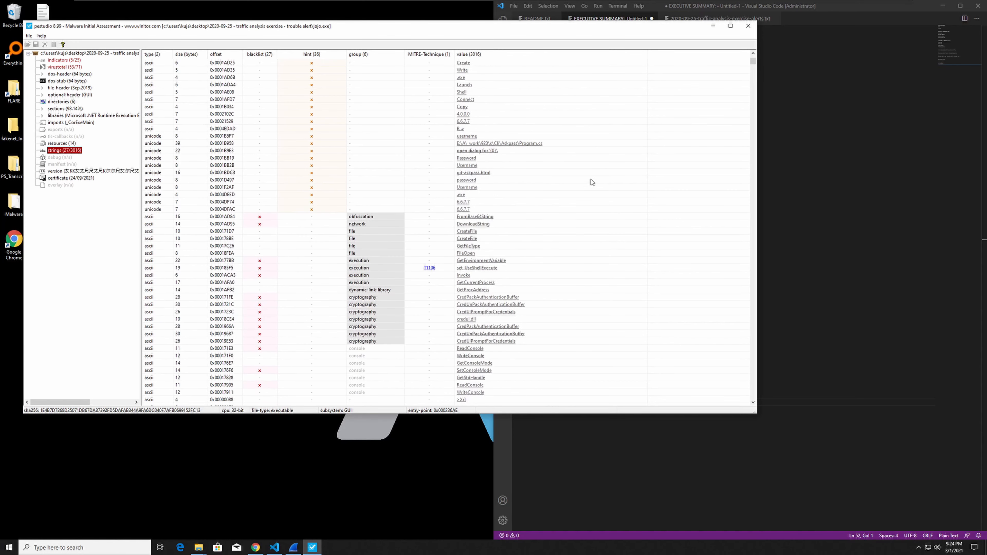
{"action": "scroll", "coordinate": [591, 182], "scroll_direction": "down", "scroll_amount": 11}
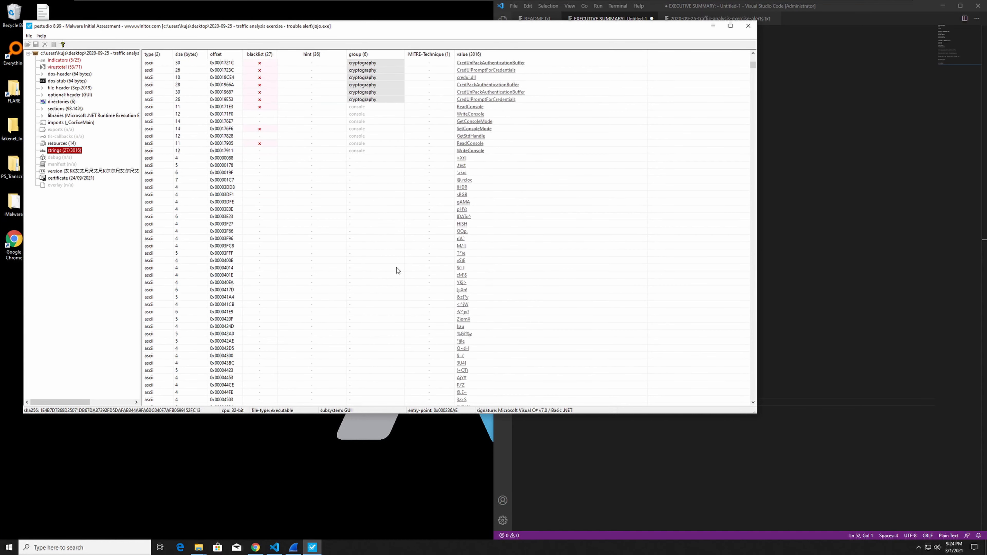
{"action": "scroll", "coordinate": [397, 270], "scroll_direction": "up", "scroll_amount": 8}
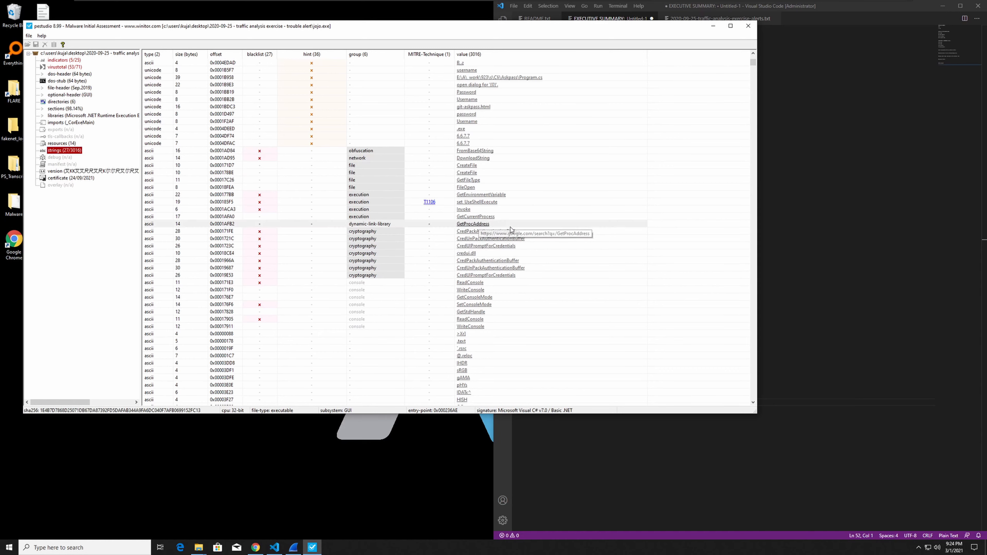
{"action": "left_click", "coordinate": [493, 225]}
{"action": "left_click", "coordinate": [505, 219]}
{"action": "left_click", "coordinate": [504, 227]}
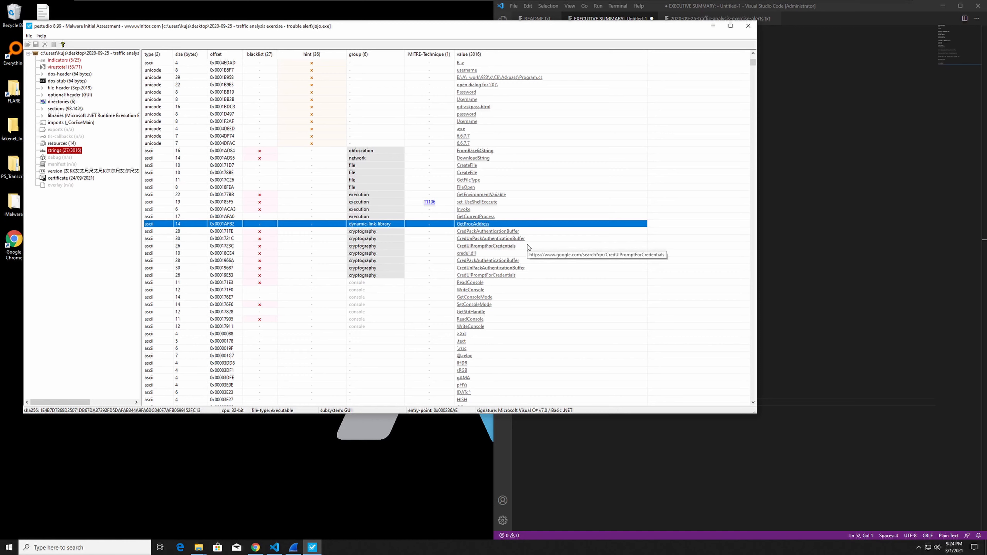
{"action": "scroll", "coordinate": [528, 248], "scroll_direction": "down", "scroll_amount": 5}
{"action": "scroll", "coordinate": [521, 245], "scroll_direction": "up", "scroll_amount": 13}
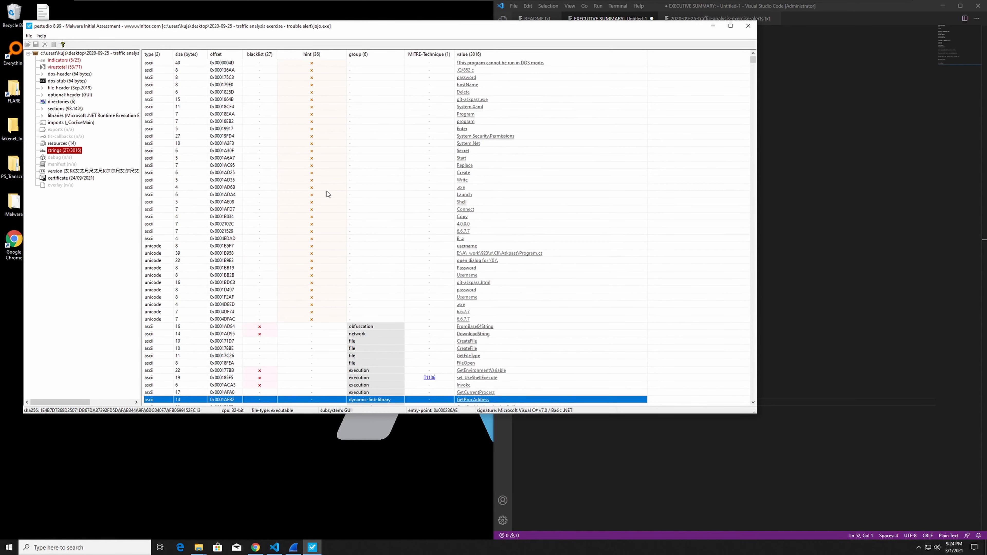
Review the VirusTotal results, indicators, DOS header and file header of jojo.exe.
{"action": "left_click", "coordinate": [57, 67]}
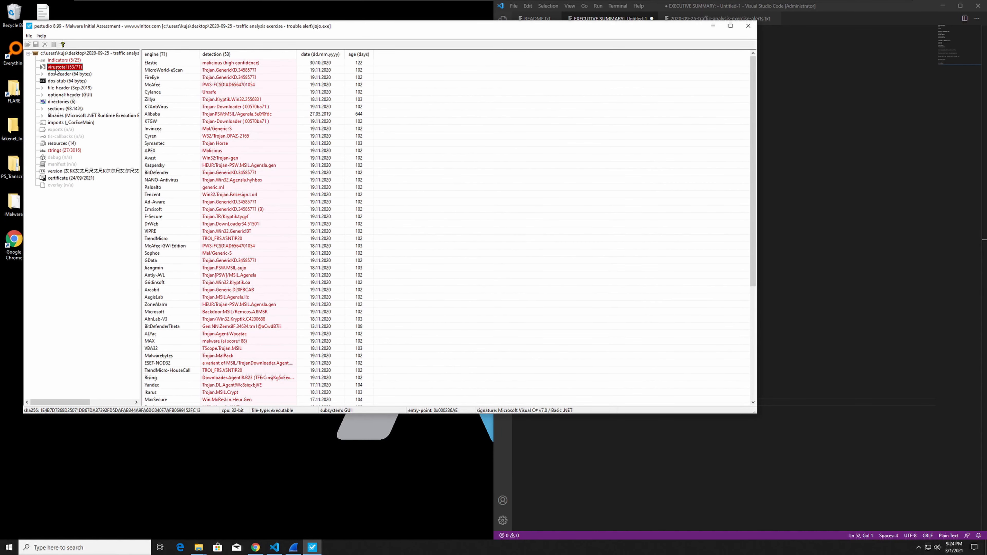
{"action": "left_click", "coordinate": [59, 60]}
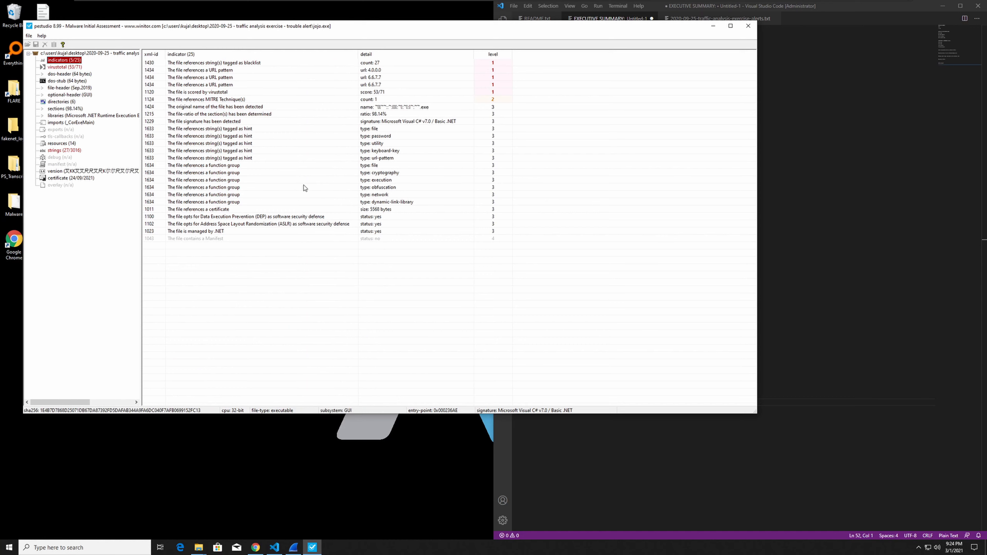
{"action": "left_click", "coordinate": [58, 82]}
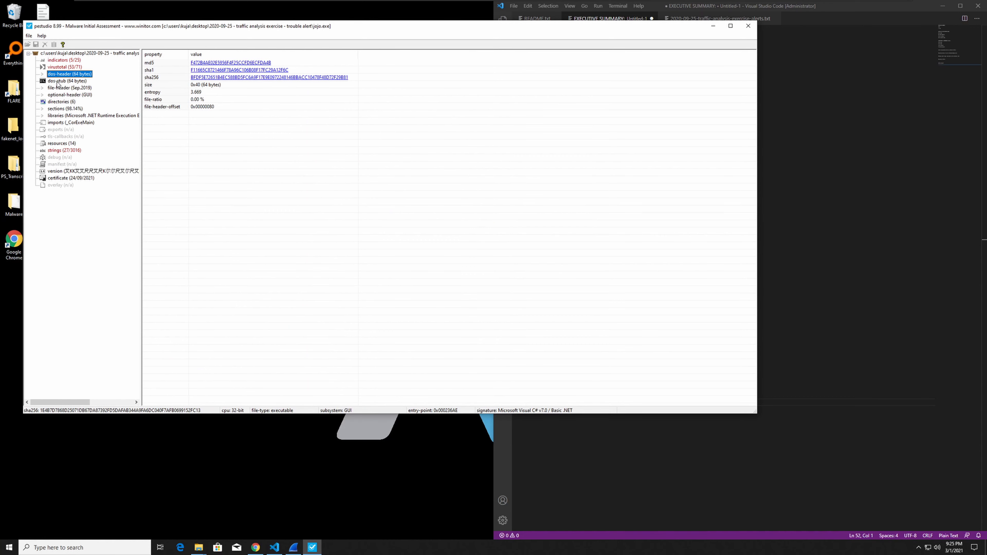
{"action": "left_click", "coordinate": [57, 87]}
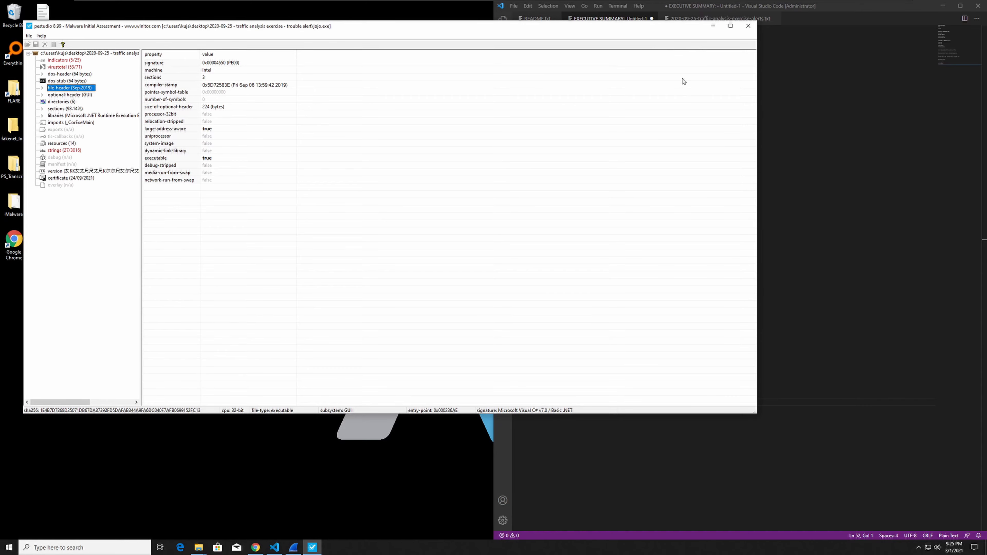
{"action": "left_click", "coordinate": [713, 26]}
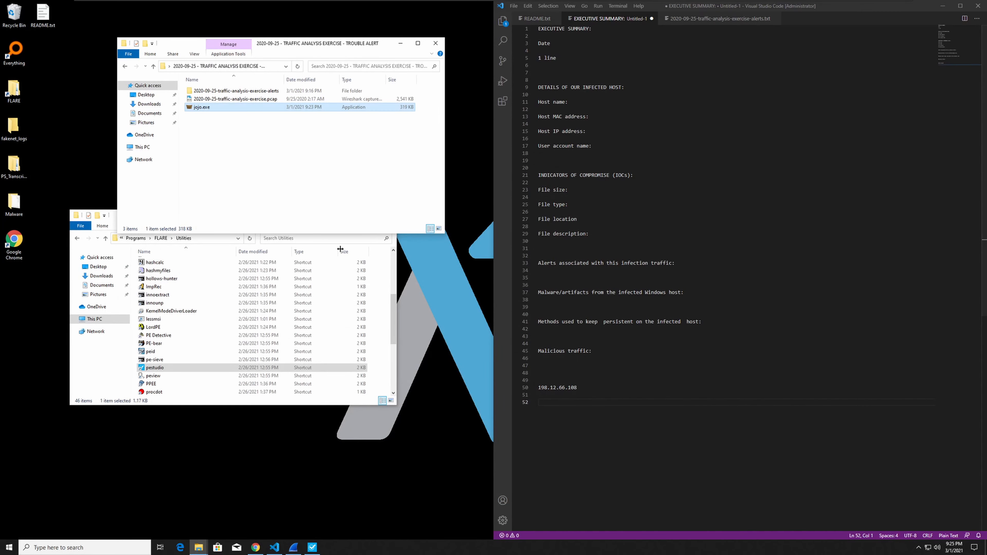
{"action": "key", "text": "alt+Tab"}
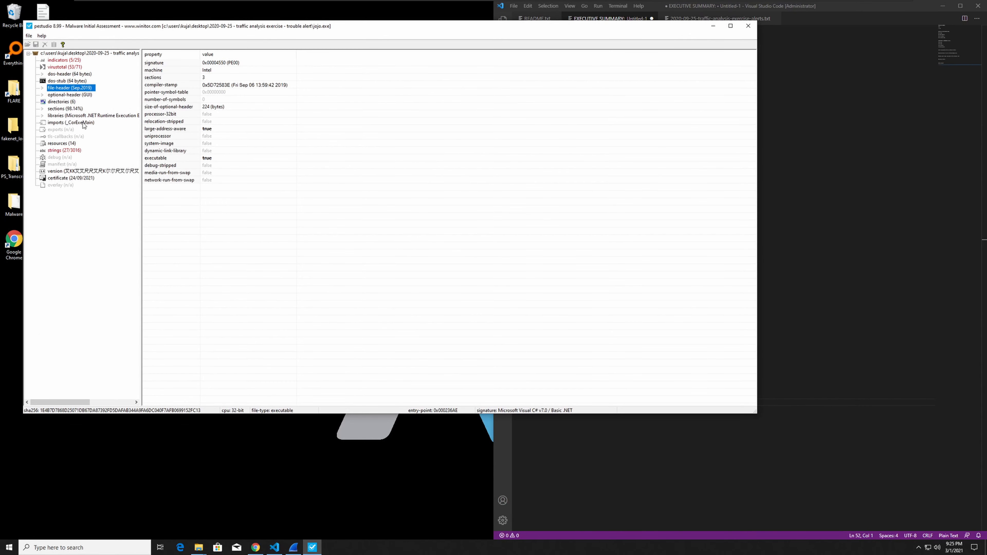
Return to the general file properties of jojo.exe and copy its SHA-256 hash.
{"action": "left_click", "coordinate": [54, 67]}
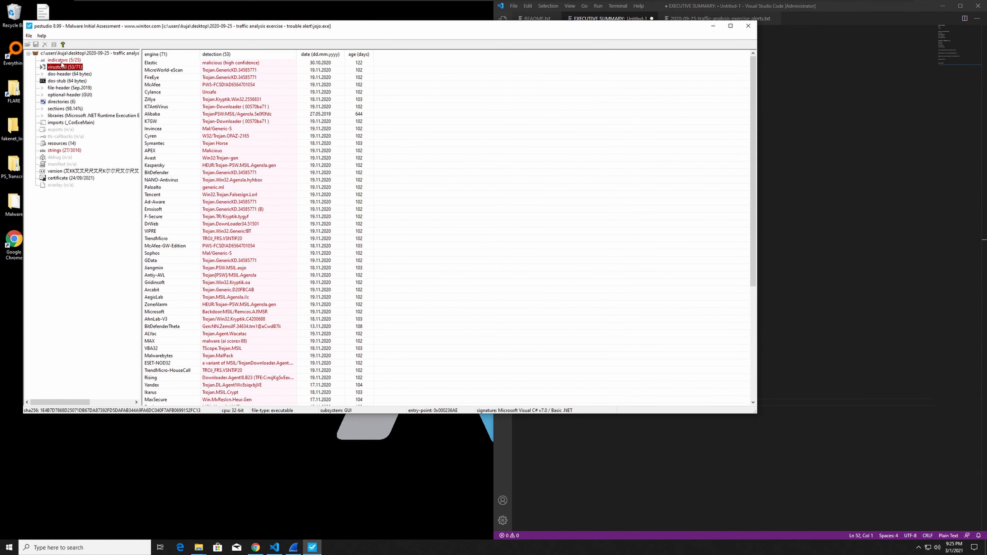
{"action": "key", "text": "Up"}
{"action": "key", "text": "Up"}
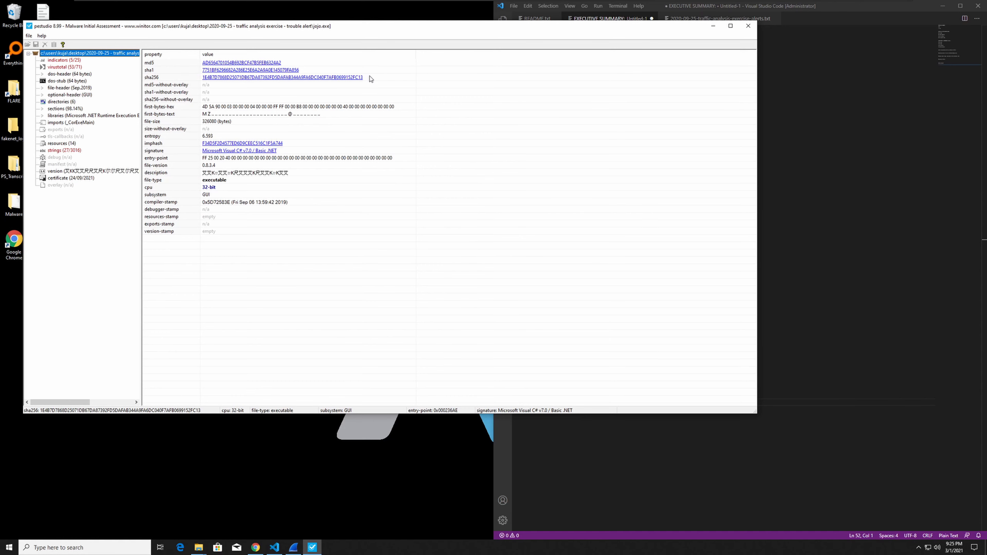
{"action": "left_click", "coordinate": [354, 77]}
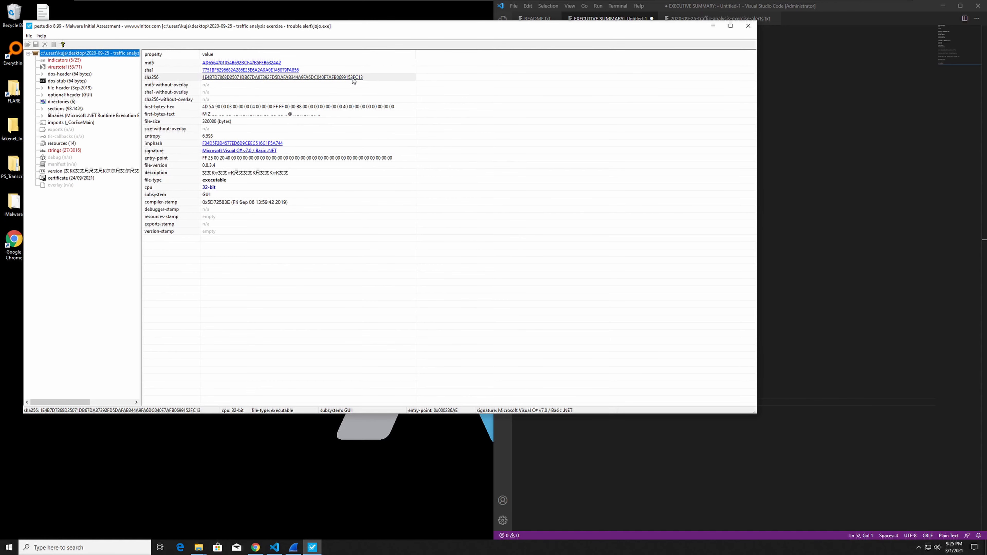
{"action": "left_click", "coordinate": [235, 80]}
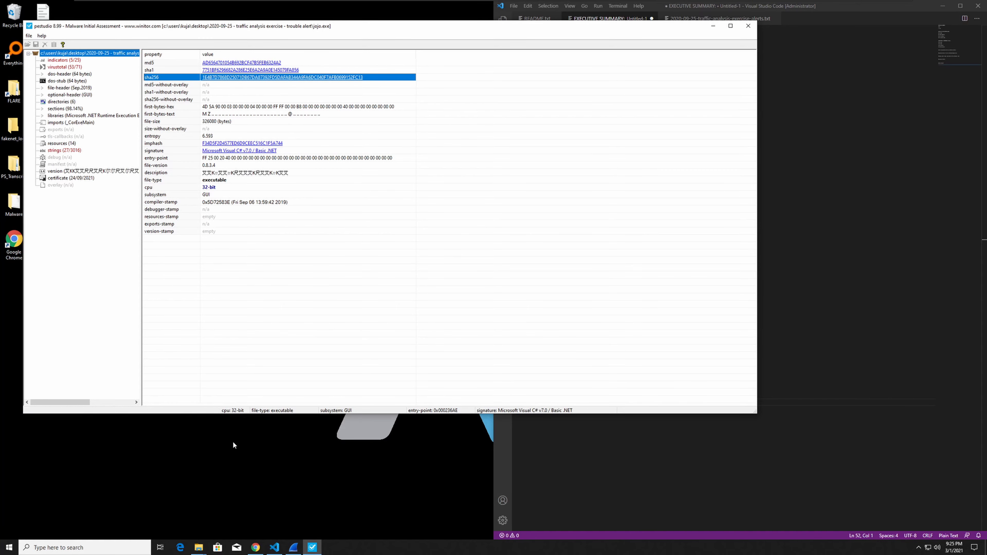
Switch to VirusTotal in Chrome and search for the copied SHA-256 hash without its "sha256" label.
{"action": "left_click", "coordinate": [254, 548]}
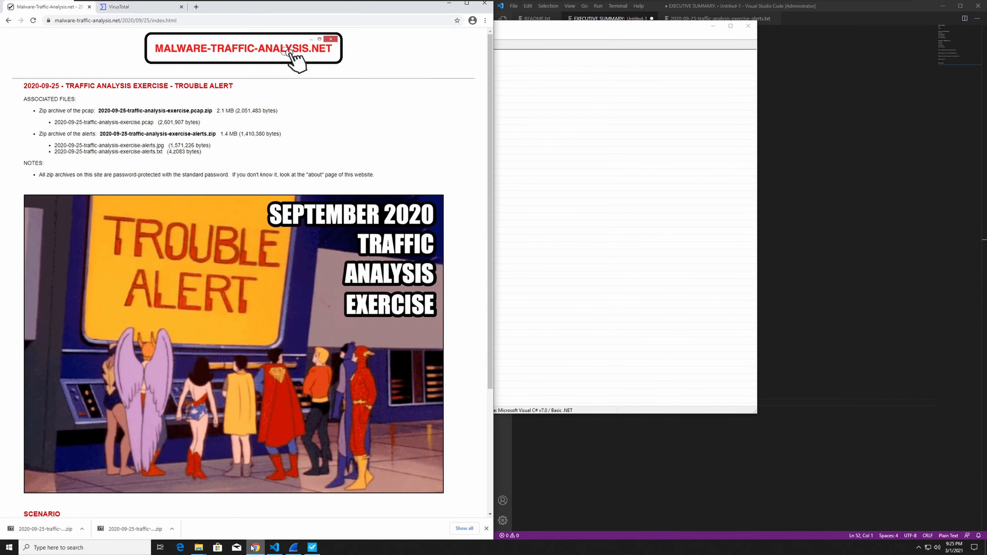
{"action": "left_click", "coordinate": [134, 7]}
{"action": "left_click", "coordinate": [112, 39]}
{"action": "type", "text": "sha256,1E4B7D7868D25071DB67DA87392FD5DAFAB344A9FA6DC040F7AFB0699152FC13"}
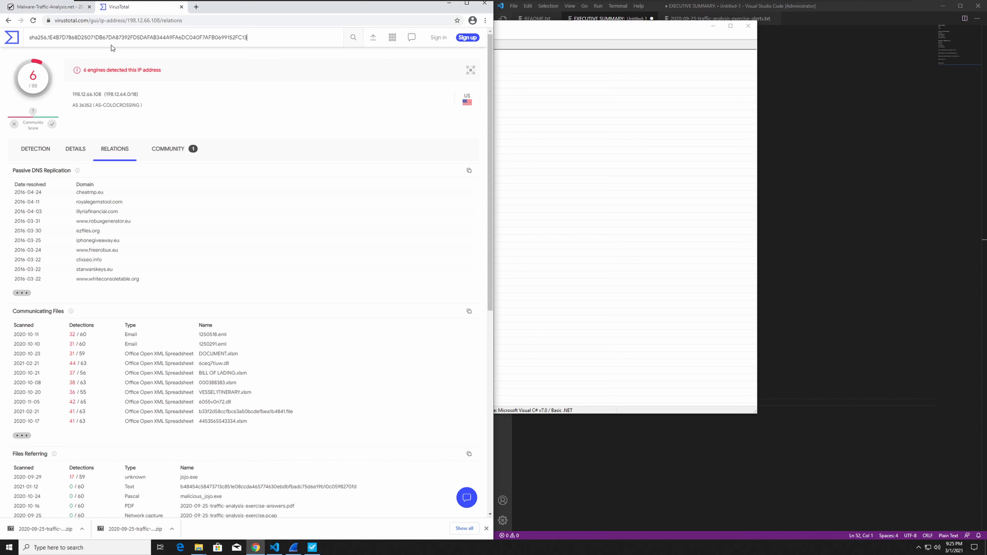
{"action": "left_click", "coordinate": [50, 37]}
{"action": "key", "text": "BackSpace"}
{"action": "key", "text": "BackSpace"}
{"action": "key", "text": "BackSpace"}
{"action": "key", "text": "BackSpace"}
{"action": "key", "text": "BackSpace"}
{"action": "key", "text": "BackSpace"}
{"action": "key", "text": "BackSpace"}
{"action": "key", "text": "Return"}
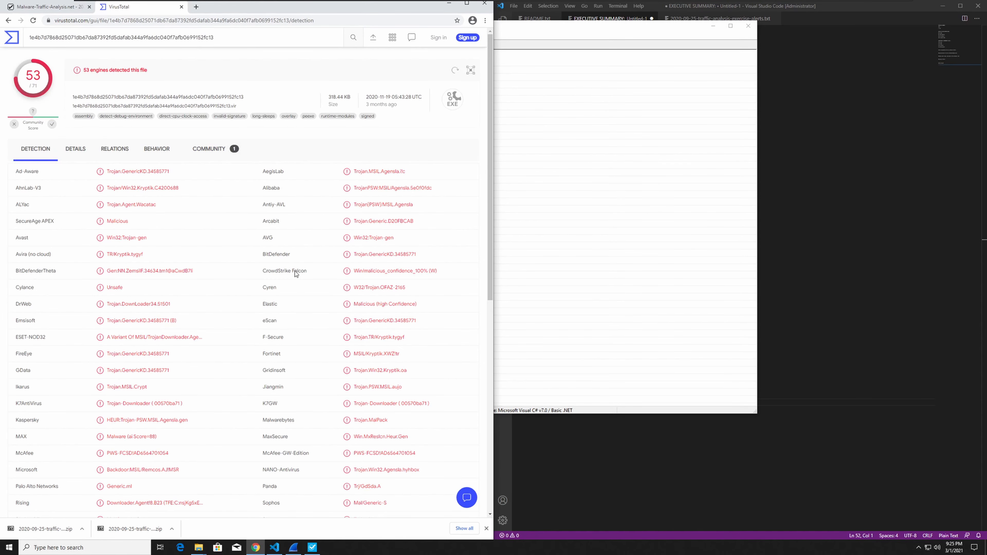
Review the VirusTotal details, community comment and antivirus detection names for the jojo.exe hash.
{"action": "scroll", "coordinate": [296, 273], "scroll_direction": "down", "scroll_amount": 3}
{"action": "scroll", "coordinate": [273, 236], "scroll_direction": "up", "scroll_amount": 3}
{"action": "left_click", "coordinate": [76, 150]}
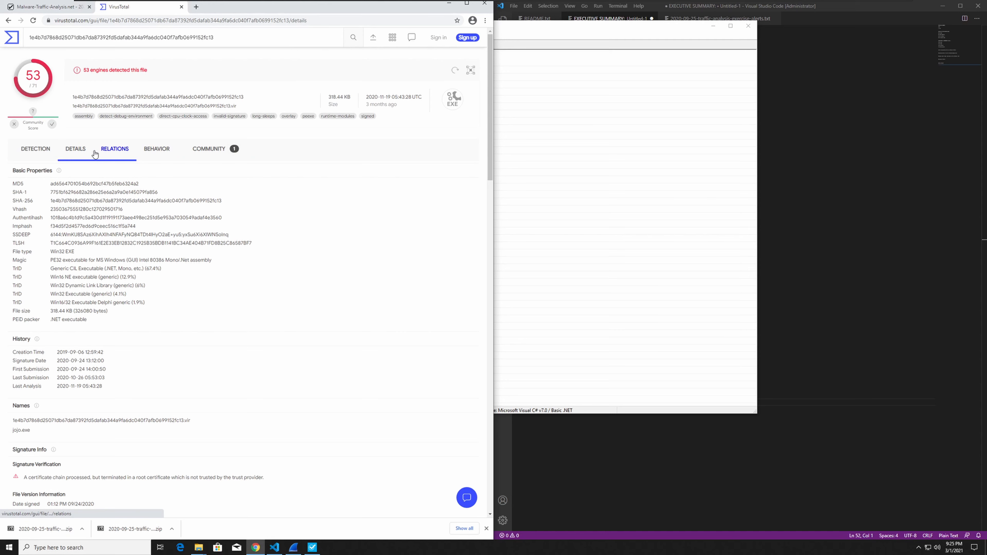
{"action": "left_click", "coordinate": [208, 149]}
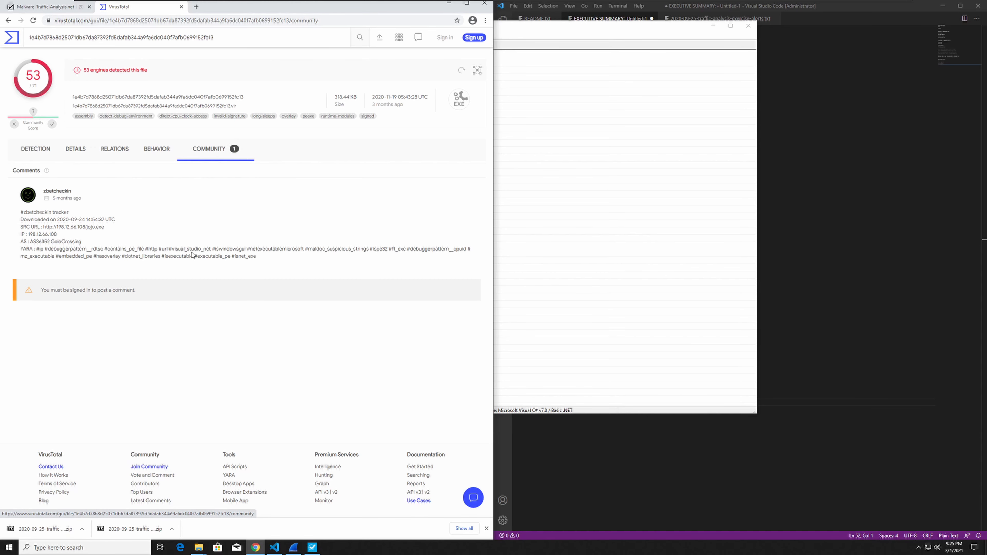
{"action": "left_click", "coordinate": [37, 149]}
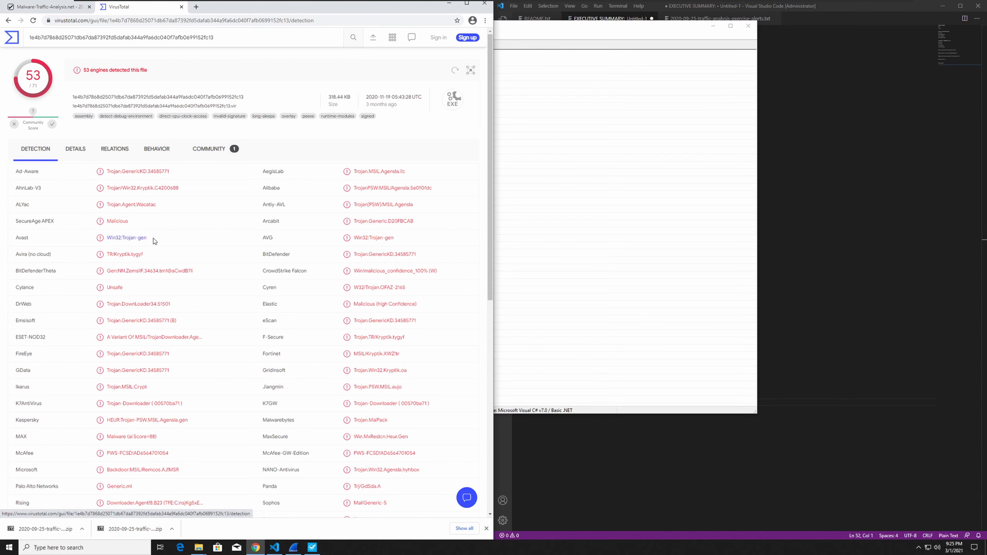
{"action": "scroll", "coordinate": [153, 238], "scroll_direction": "down", "scroll_amount": 10}
{"action": "scroll", "coordinate": [153, 240], "scroll_direction": "up", "scroll_amount": 10}
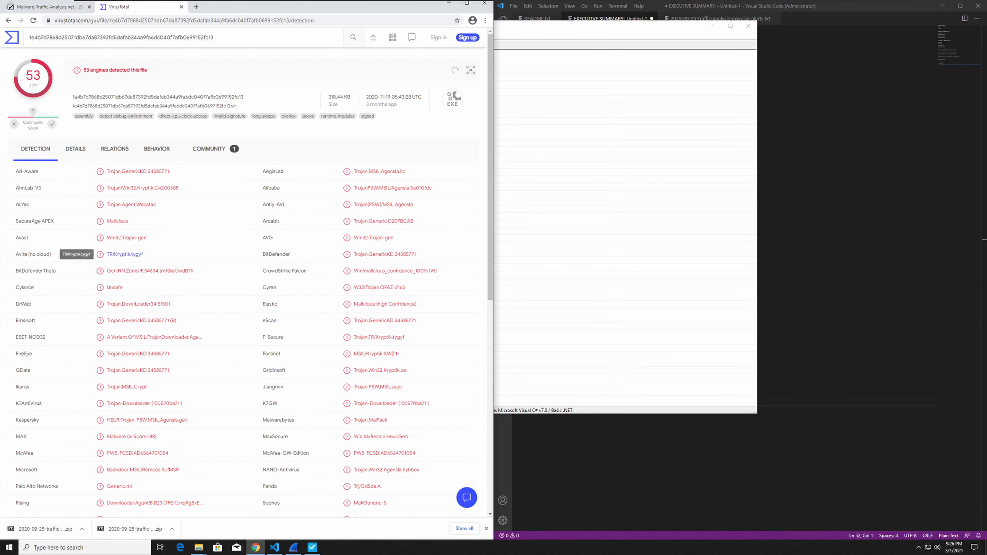
{"action": "scroll", "coordinate": [131, 257], "scroll_direction": "down", "scroll_amount": 1}
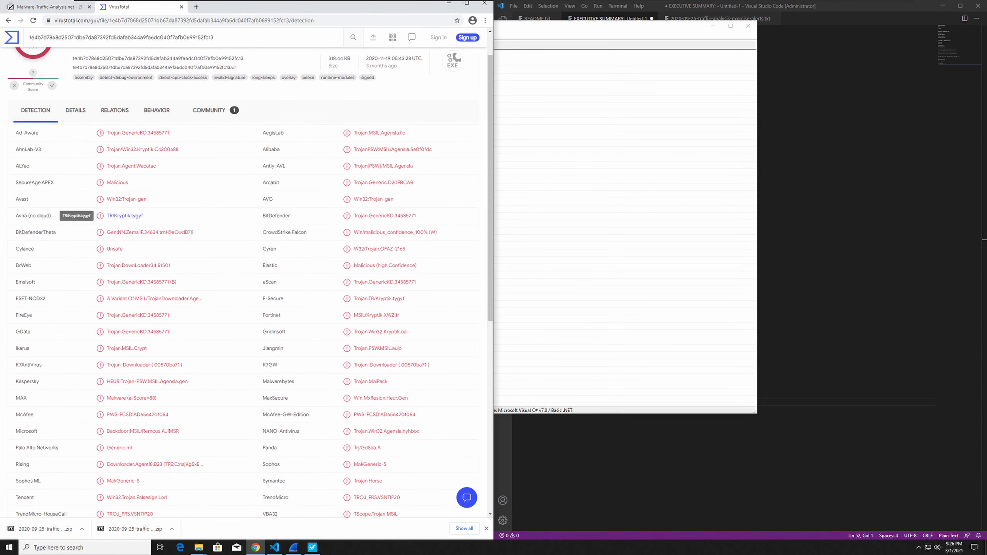
Search Google in a new tab for "Kryptik", the malware family named in the F-Secure detection.
{"action": "left_click_drag", "start_coordinate": [390, 299], "coordinate": [376, 299]}
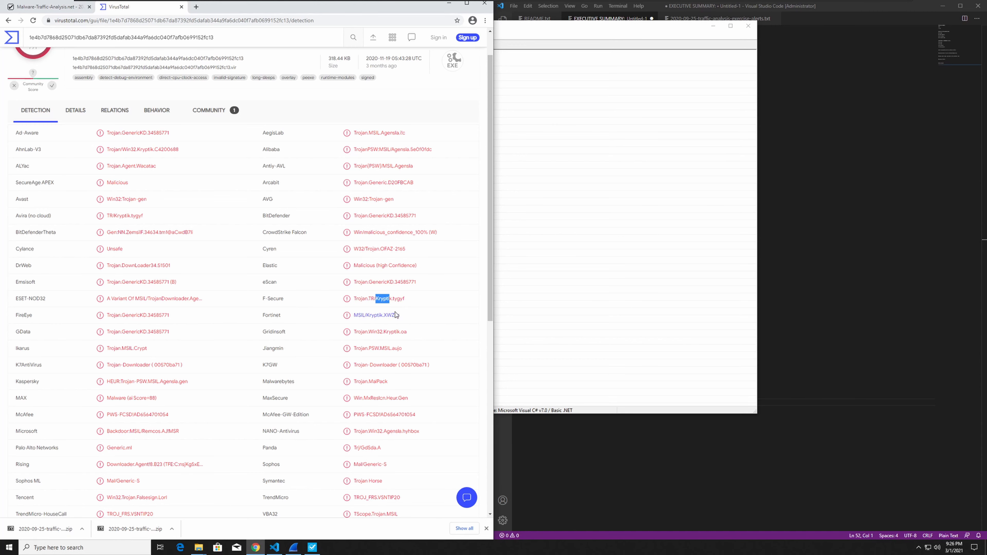
{"action": "left_click", "coordinate": [196, 7]}
{"action": "type", "text": "Kryptik"}
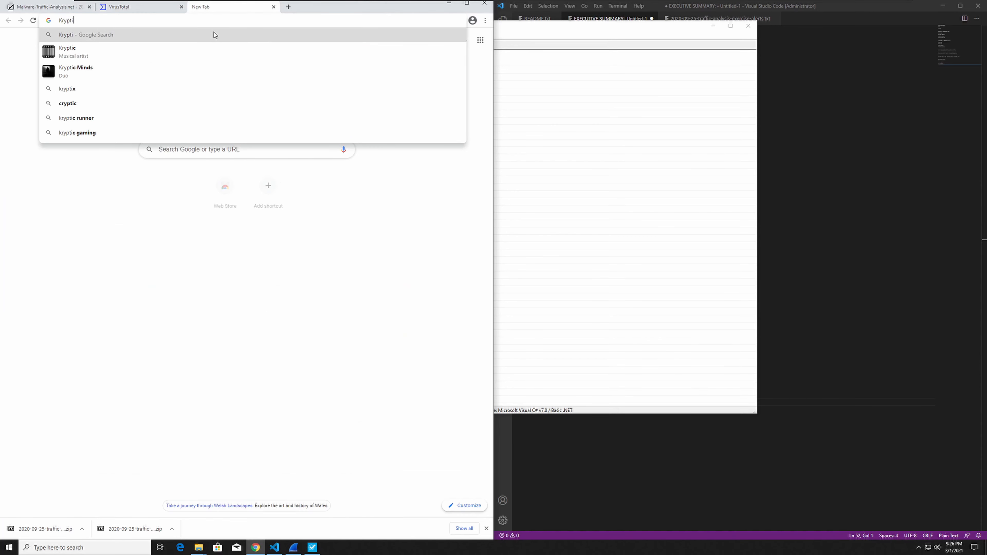
{"action": "key", "text": "Return"}
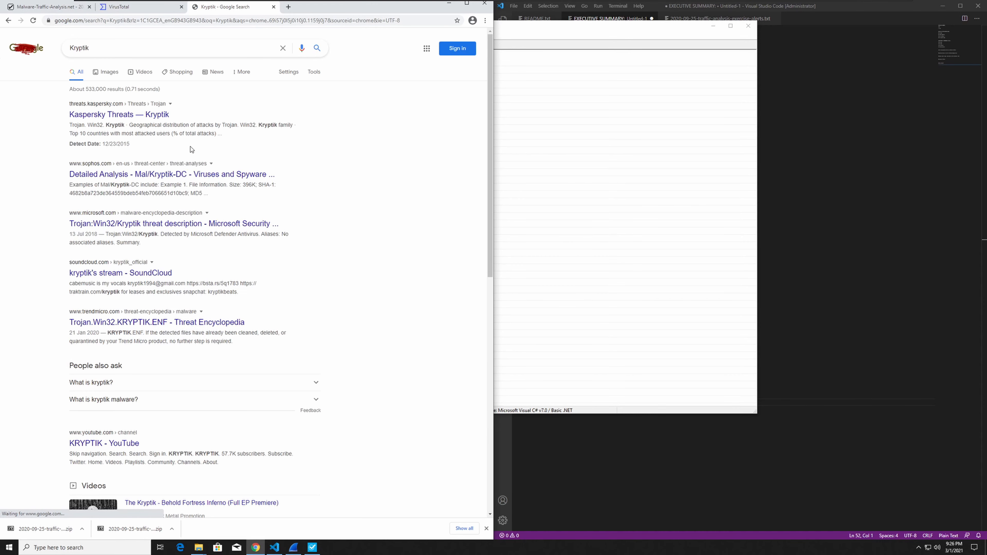
{"action": "left_click", "coordinate": [112, 48]}
{"action": "left_click", "coordinate": [37, 152]}
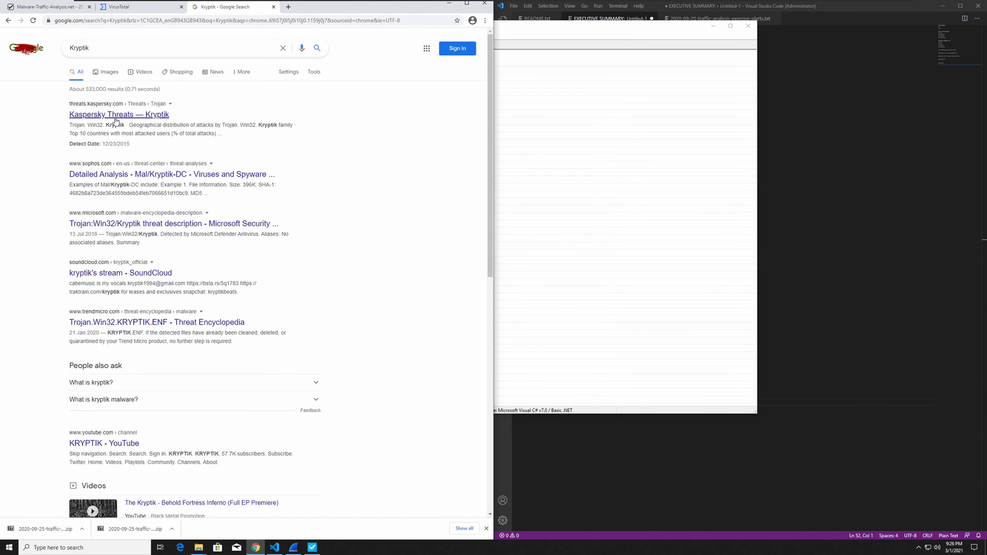
Read the Kaspersky Threats page on Kryptik, including its description and attack distribution, and return to the search results.
{"action": "left_click", "coordinate": [105, 116]}
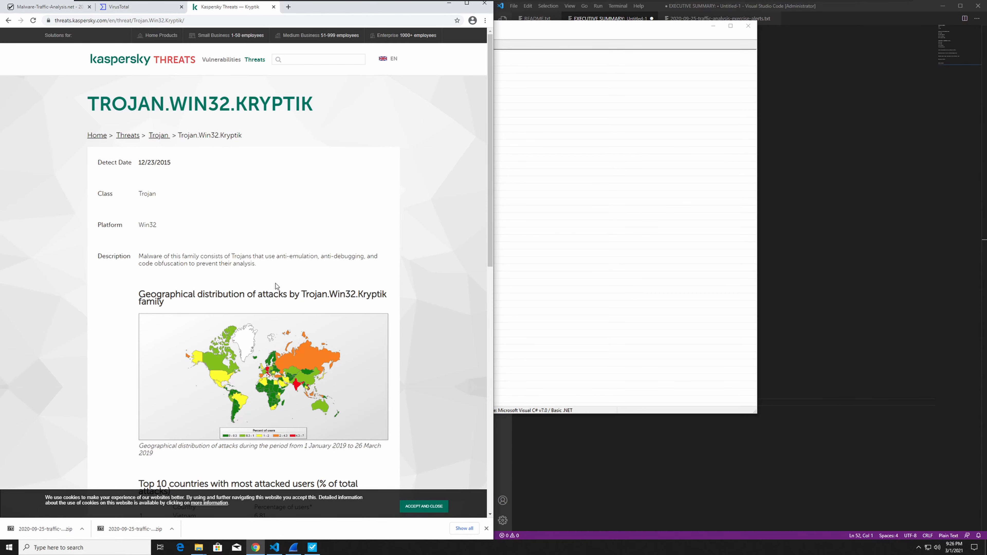
{"action": "scroll", "coordinate": [276, 285], "scroll_direction": "down", "scroll_amount": 8}
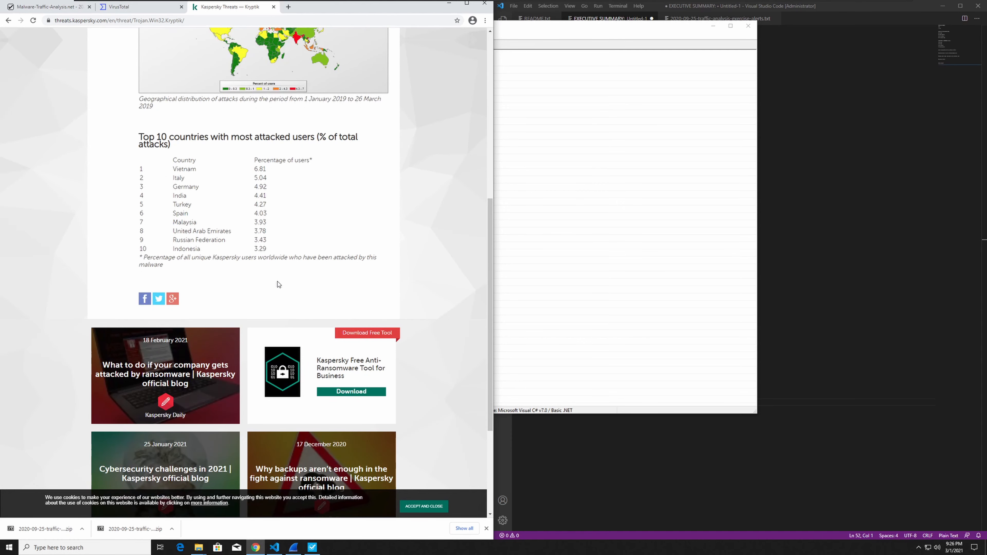
{"action": "left_click", "coordinate": [8, 20]}
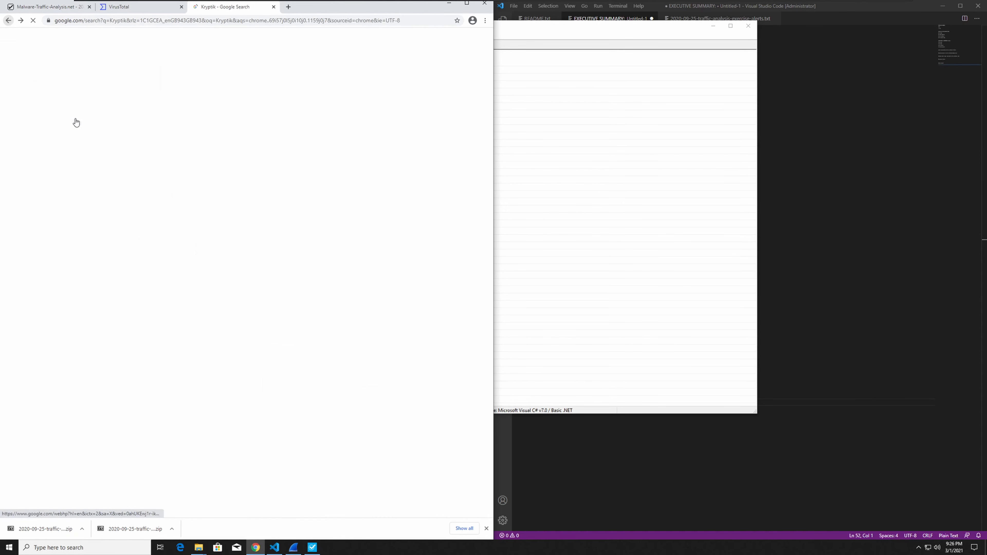
Read the Sophos detailed analysis of Mal/Kryptik-DC and return to the VirusTotal detections.
{"action": "left_click", "coordinate": [113, 213]}
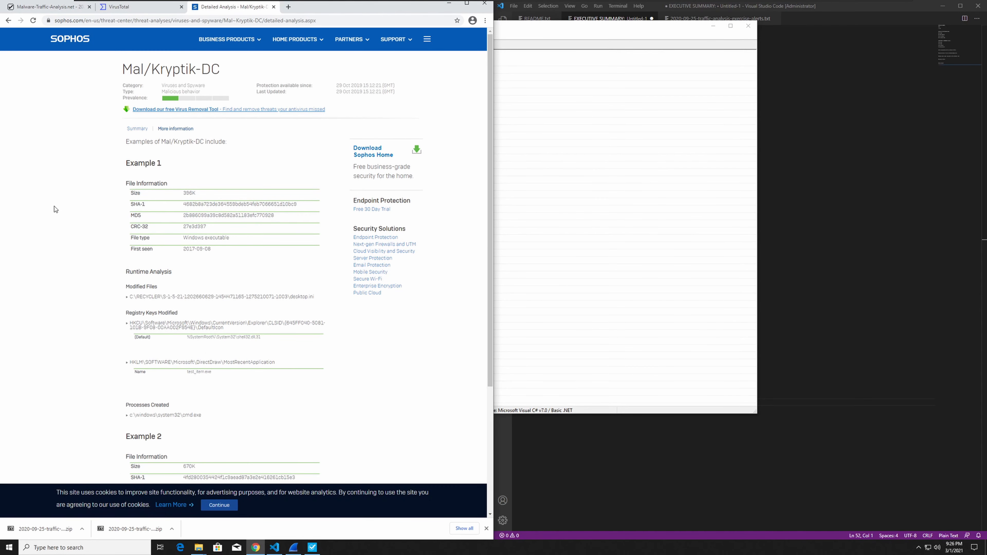
{"action": "scroll", "coordinate": [53, 210], "scroll_direction": "down", "scroll_amount": 3}
{"action": "left_click", "coordinate": [8, 20]}
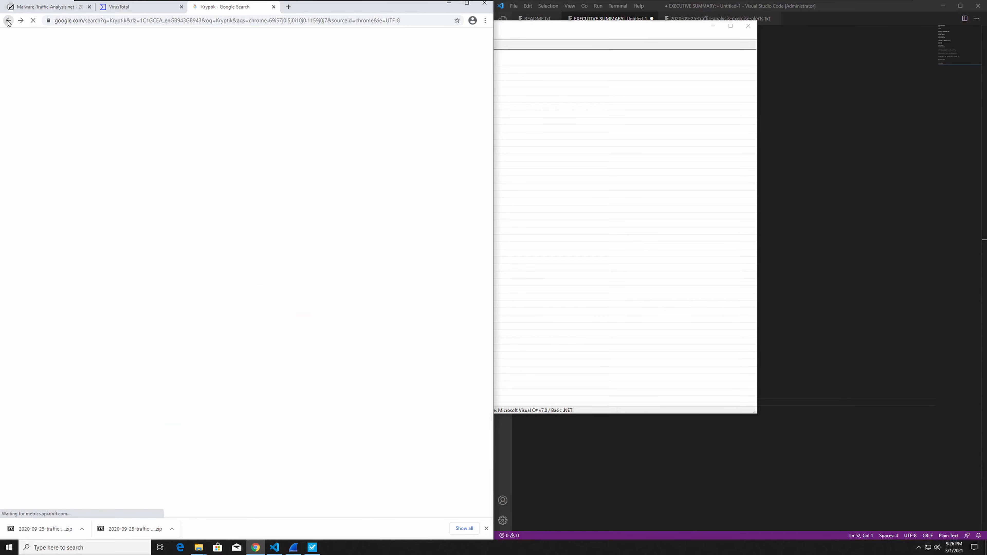
{"action": "scroll", "coordinate": [79, 223], "scroll_direction": "down", "scroll_amount": 4}
{"action": "scroll", "coordinate": [73, 225], "scroll_direction": "up", "scroll_amount": 4}
{"action": "scroll", "coordinate": [73, 225], "scroll_direction": "up", "scroll_amount": 1}
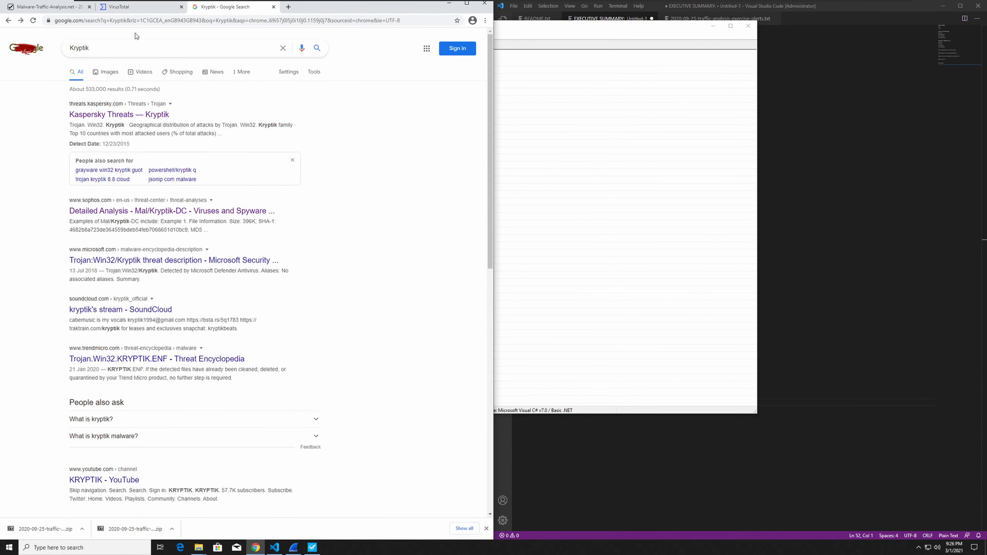
{"action": "left_click", "coordinate": [131, 12]}
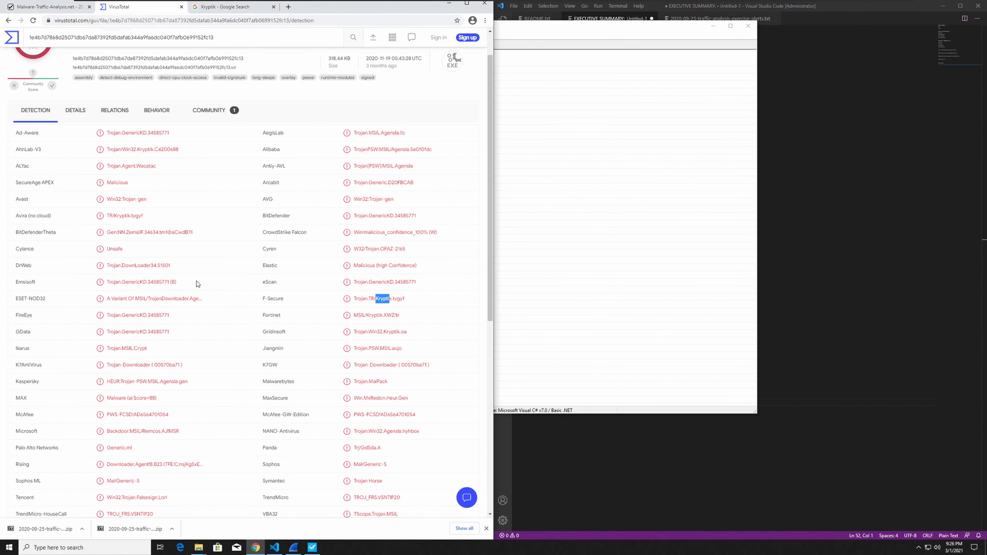
Switch to the VS Code report and record 198.12.66.108 as malware source and 10.0.0.179 as host IP address.
{"action": "left_click", "coordinate": [801, 234]}
{"action": "left_click_drag", "start_coordinate": [578, 388], "coordinate": [538, 391]}
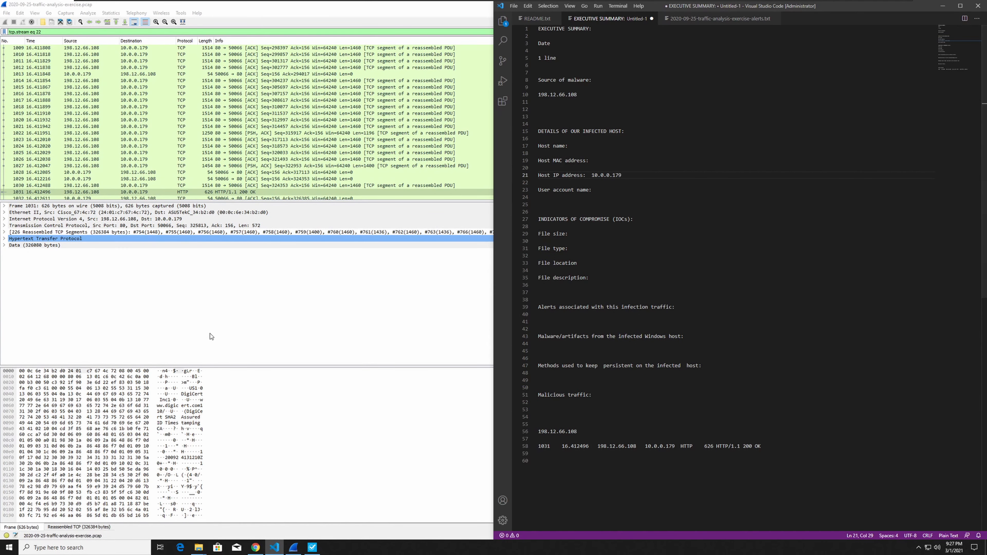
Switch to Wireshark and filter the capture to DHCP traffic with the display filter bootp.
{"action": "left_click", "coordinate": [120, 305]}
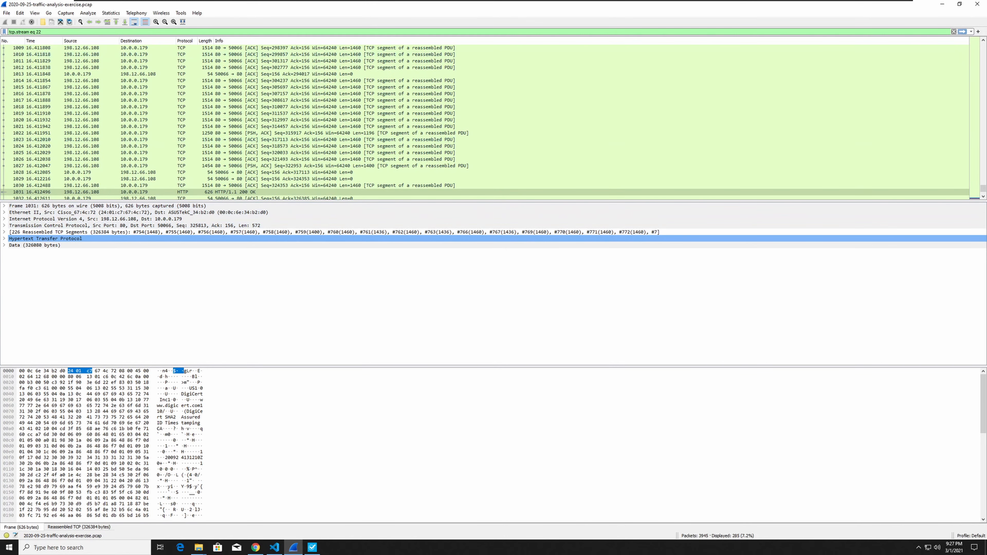
{"action": "triple_click", "coordinate": [39, 32]}
{"action": "type", "text": "bootp"}
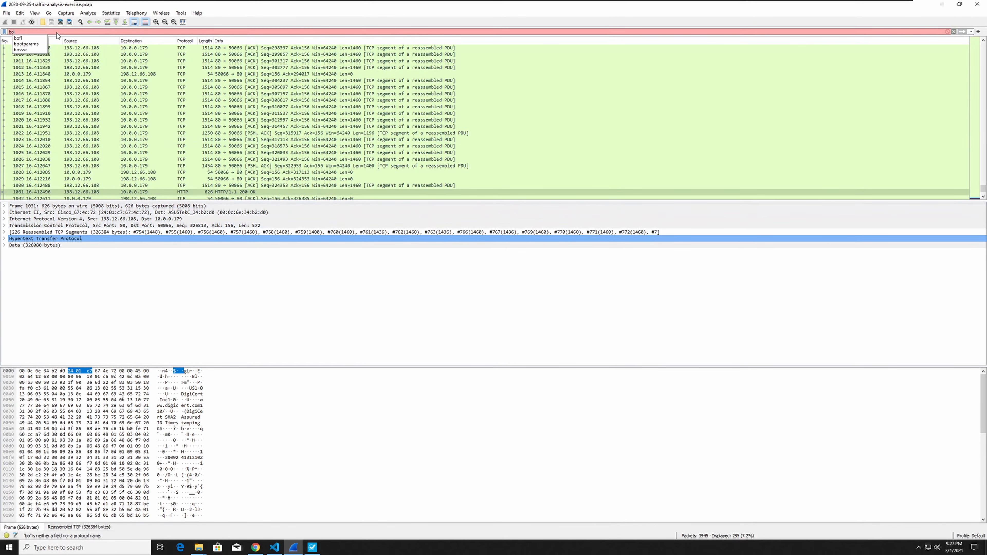
{"action": "key", "text": "Return"}
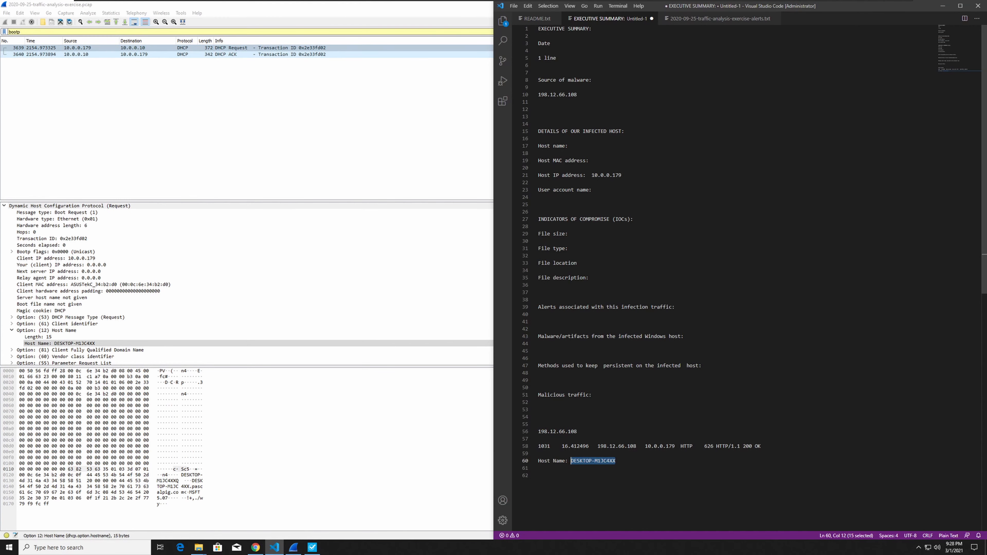
Copy the DHCP request's host name into the report and enter DESKTOP-M1JC4XX as the infected host's name.
{"action": "left_click", "coordinate": [574, 147]}
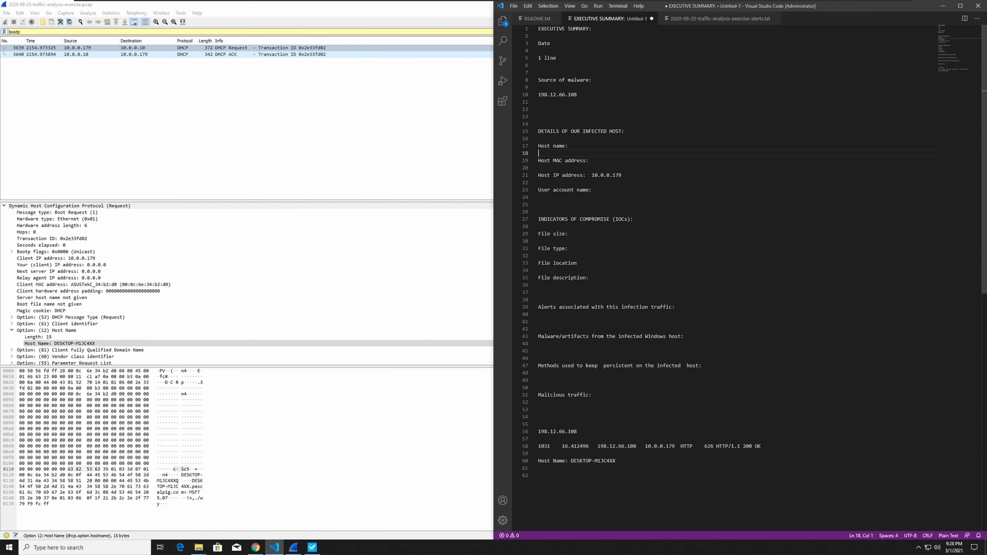
{"action": "left_click", "coordinate": [595, 161]}
{"action": "left_click", "coordinate": [598, 190]}
{"action": "left_click", "coordinate": [574, 147]}
{"action": "type", "text": "DESKTOP-M1JC4XX"}
{"action": "left_click", "coordinate": [594, 161]}
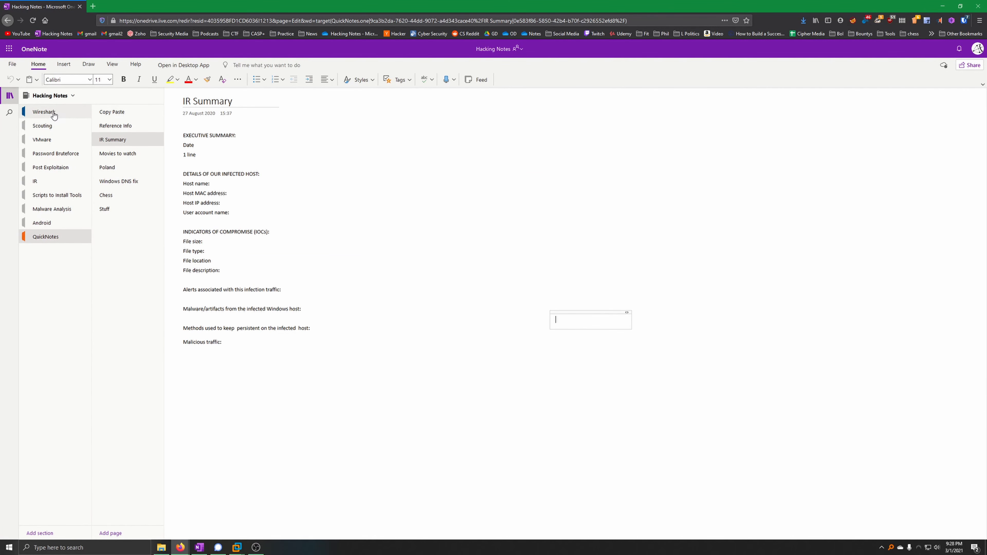
Consult the OneNote Wireshark filter notes on finding the hostname and MAC address in DHCP traffic, and return to the Flare VM.
{"action": "left_click", "coordinate": [54, 115]}
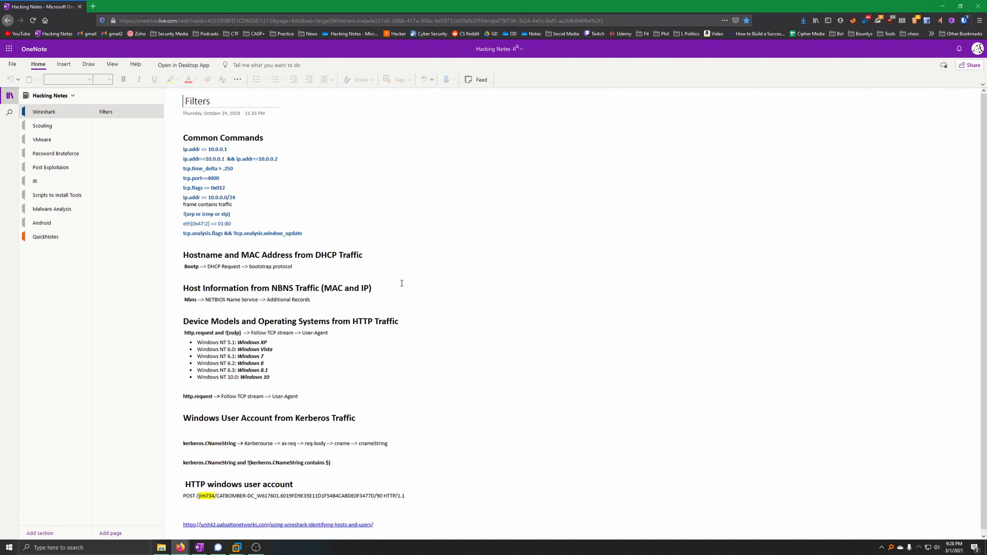
{"action": "scroll", "coordinate": [401, 283], "scroll_direction": "down", "scroll_amount": 1}
{"action": "left_click", "coordinate": [327, 344]}
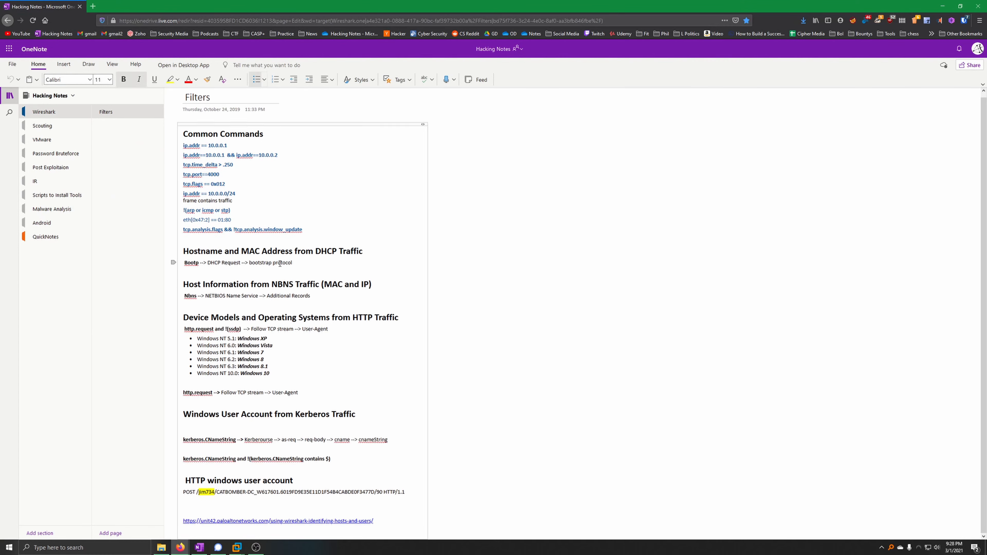
{"action": "left_click_drag", "start_coordinate": [206, 264], "coordinate": [290, 265]}
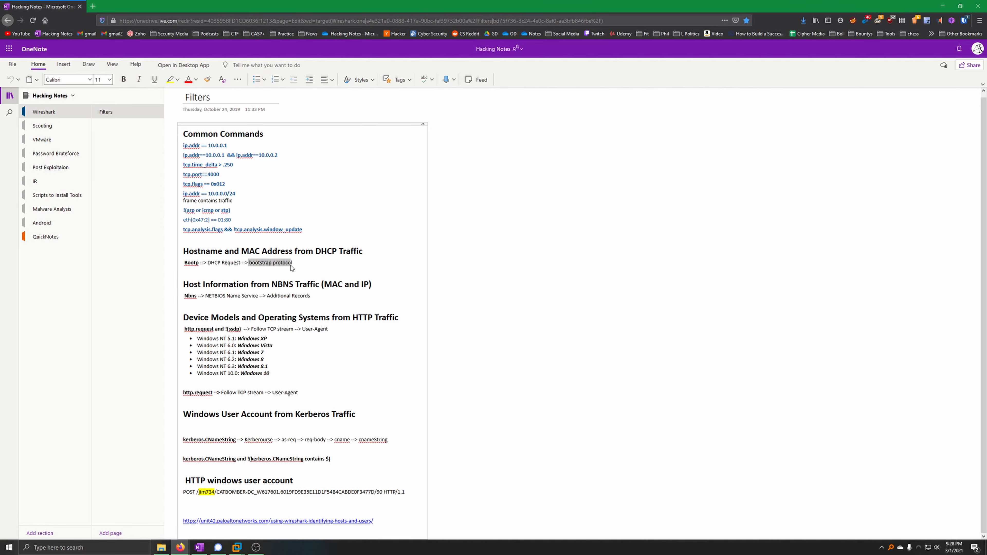
{"action": "left_click", "coordinate": [237, 548]}
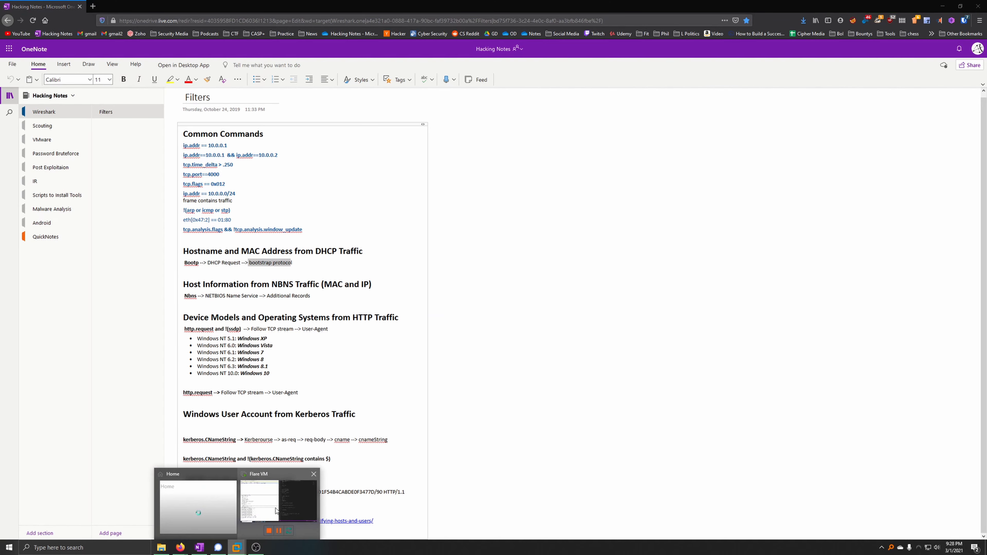
{"action": "left_click", "coordinate": [276, 511]}
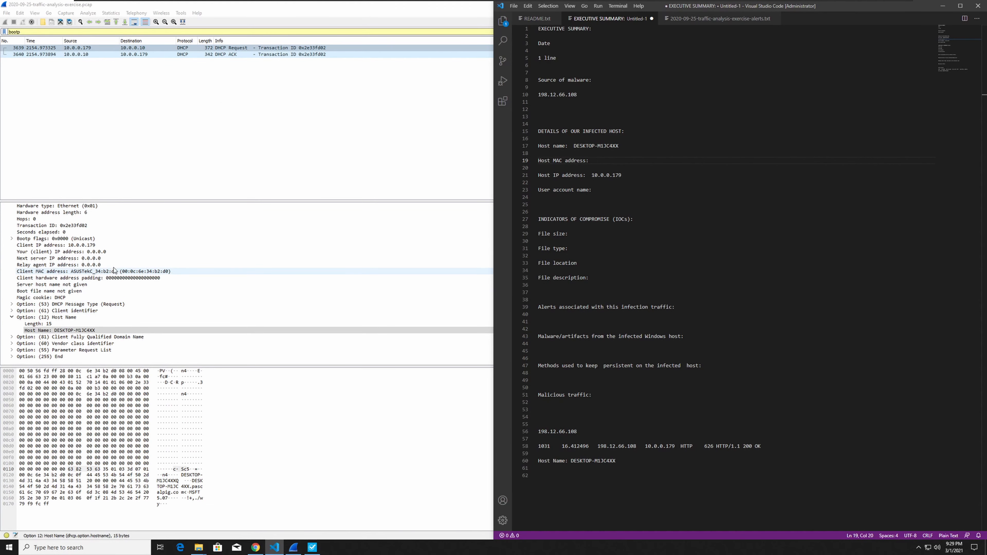
Copy the client MAC address field into the report notes and enter 00:0c:6e:34:b2:d0 as the host MAC address.
{"action": "left_click", "coordinate": [155, 272]}
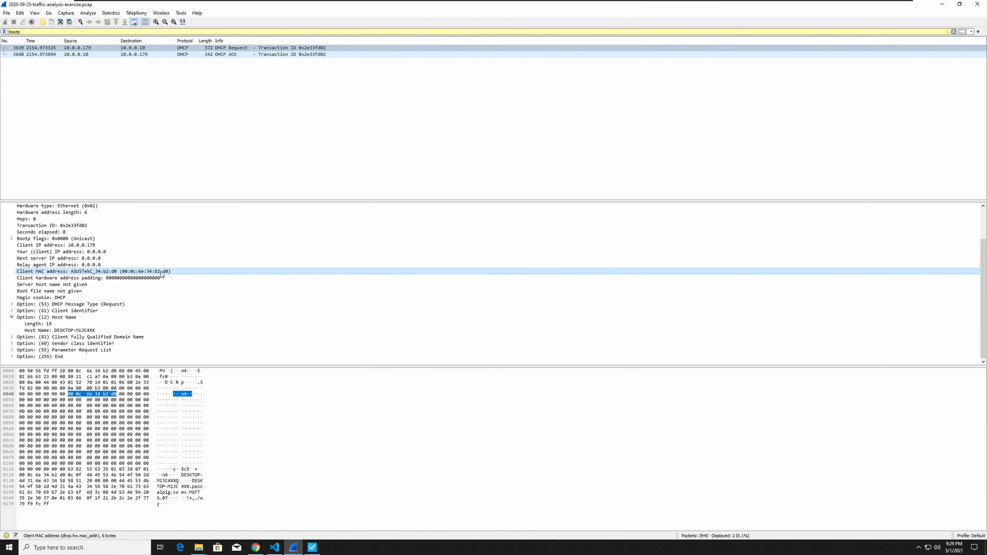
{"action": "left_click", "coordinate": [275, 547]}
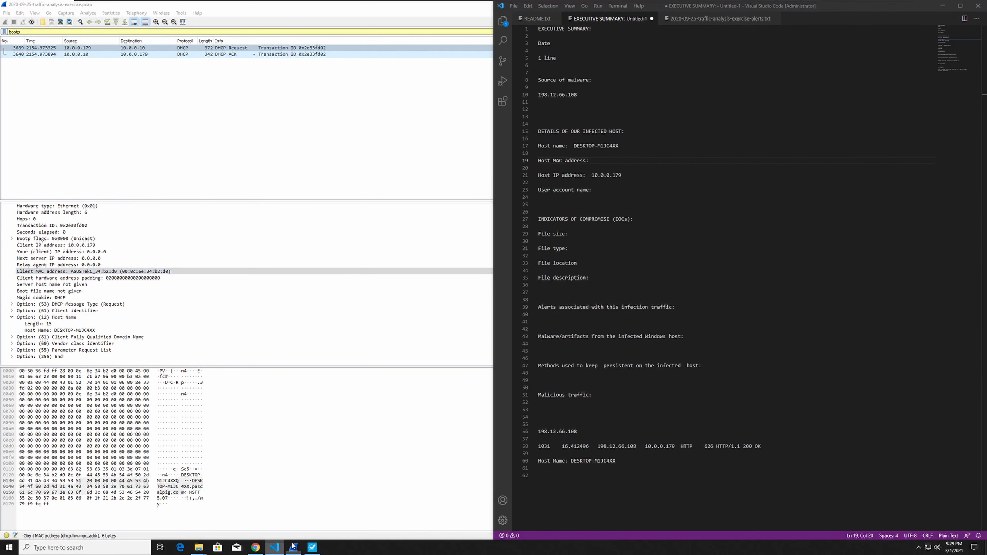
{"action": "left_click", "coordinate": [540, 454]}
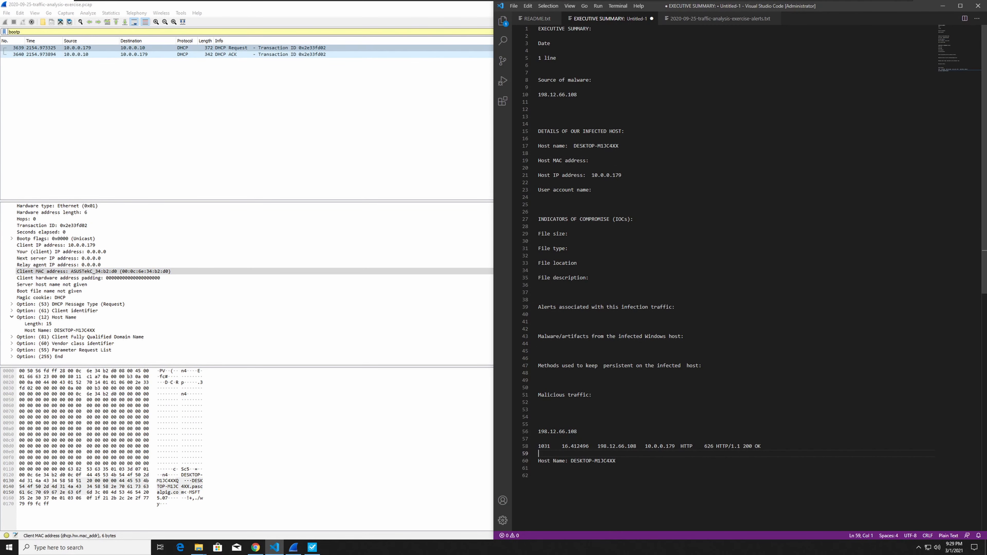
{"action": "type", "text": "Client MAC address: ASUSTekC_34:b2:d0 (00:0c:6e:34:b2:d0)"}
{"action": "left_click_drag", "start_coordinate": [707, 453], "coordinate": [651, 454]}
{"action": "key", "text": "ctrl+c"}
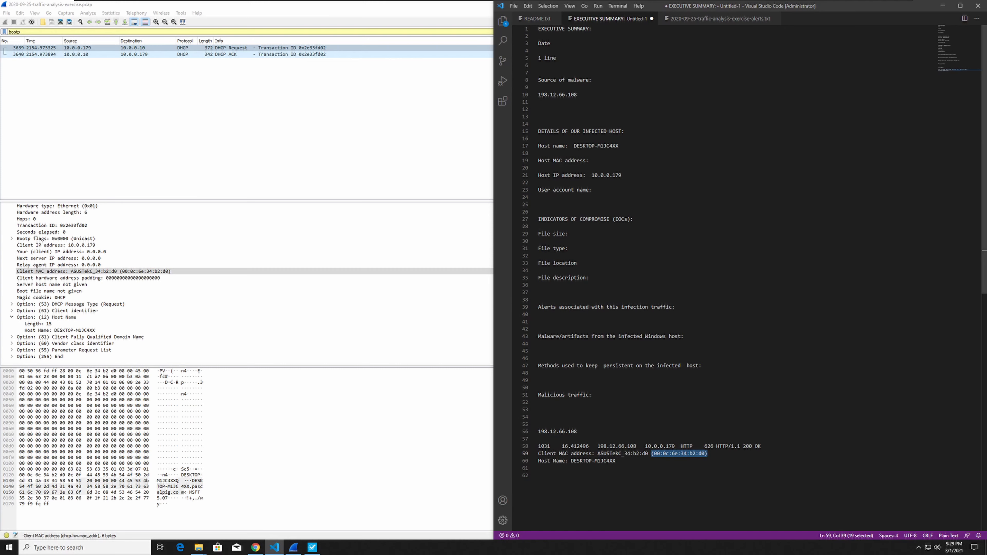
{"action": "left_click", "coordinate": [595, 160]}
{"action": "key", "text": "ctrl+v"}
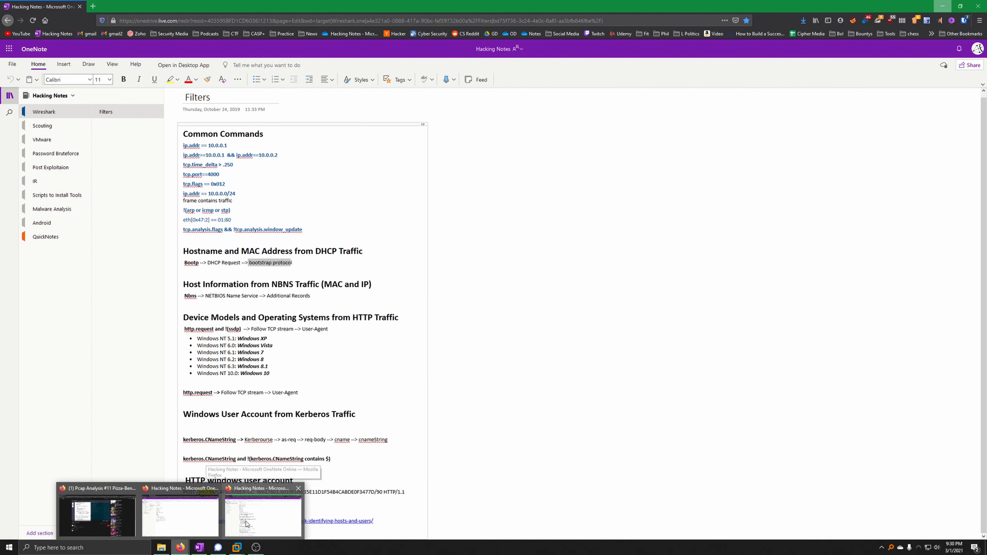
Copy the Kerberos user account filter from the OneNote notes and apply kerberos.CNameString and !(kerberos.CNameString contains $) in Wireshark in the Flare VM.
{"action": "left_click", "coordinate": [249, 525]}
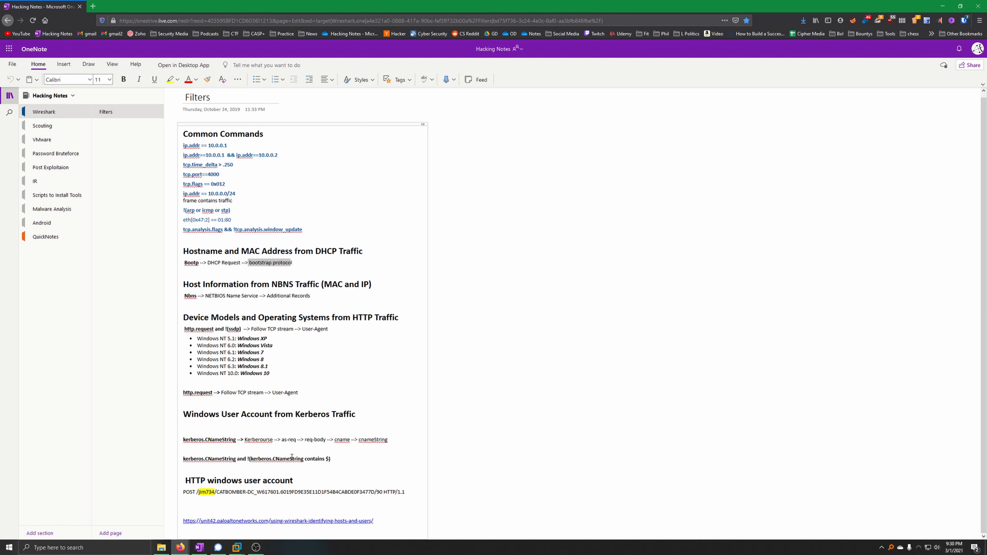
{"action": "left_click_drag", "start_coordinate": [331, 459], "coordinate": [182, 461]}
{"action": "key", "text": "ctrl+c"}
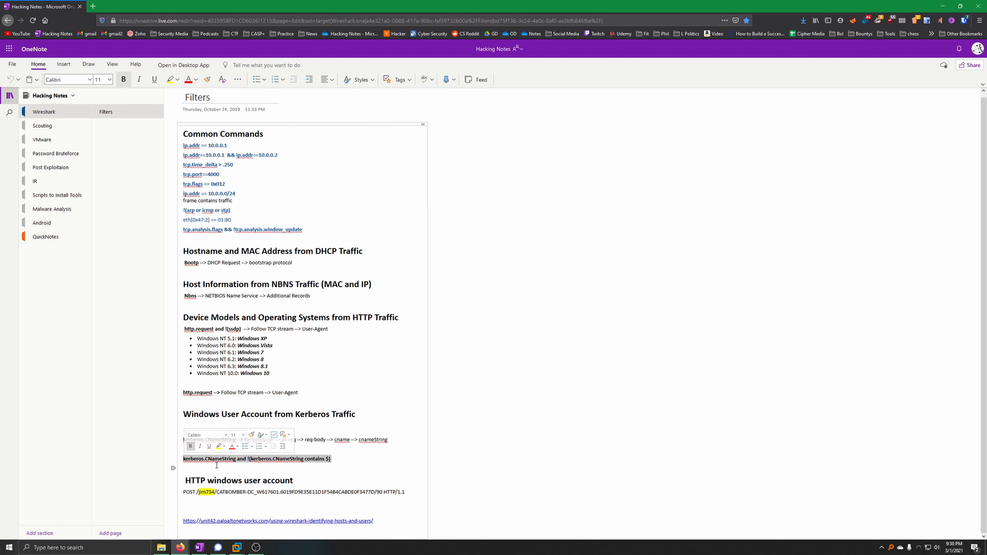
{"action": "left_click", "coordinate": [237, 547]}
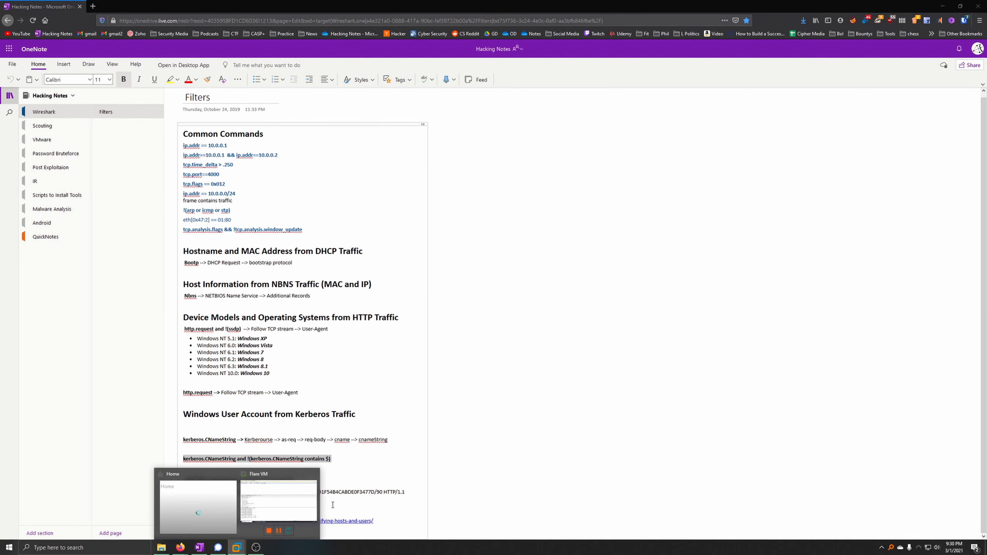
{"action": "left_click", "coordinate": [315, 482]}
{"action": "key", "text": "ctrl+a"}
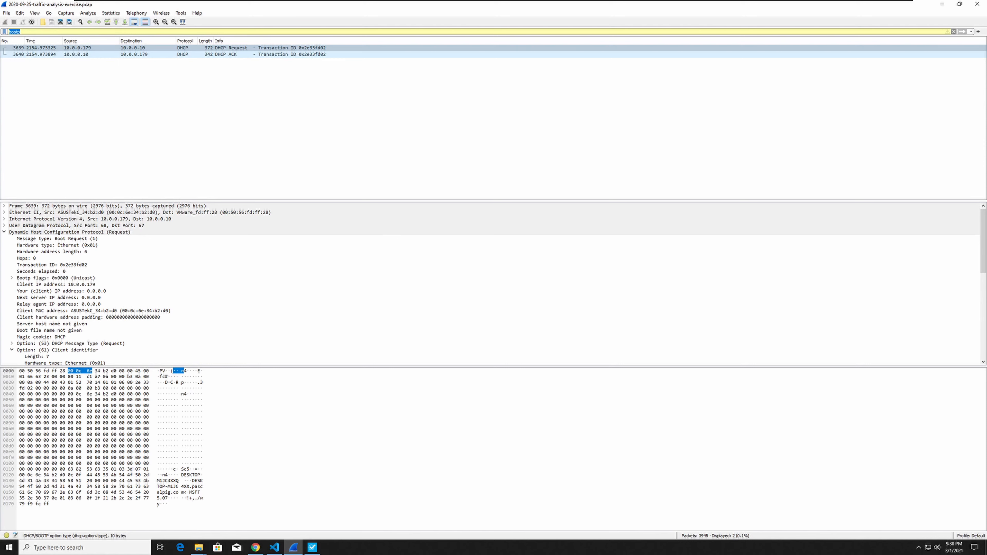
{"action": "key", "text": "ctrl+v"}
{"action": "key", "text": "Return"}
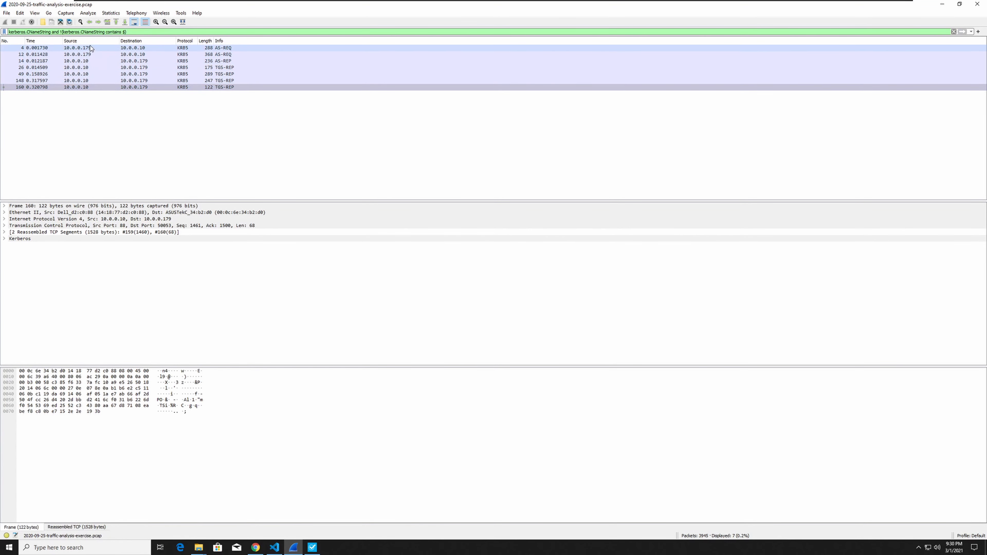
Examine the first AS-REQ packet's Kerberos request body, expanding its host address, sname strings and cname string.
{"action": "left_click", "coordinate": [98, 50]}
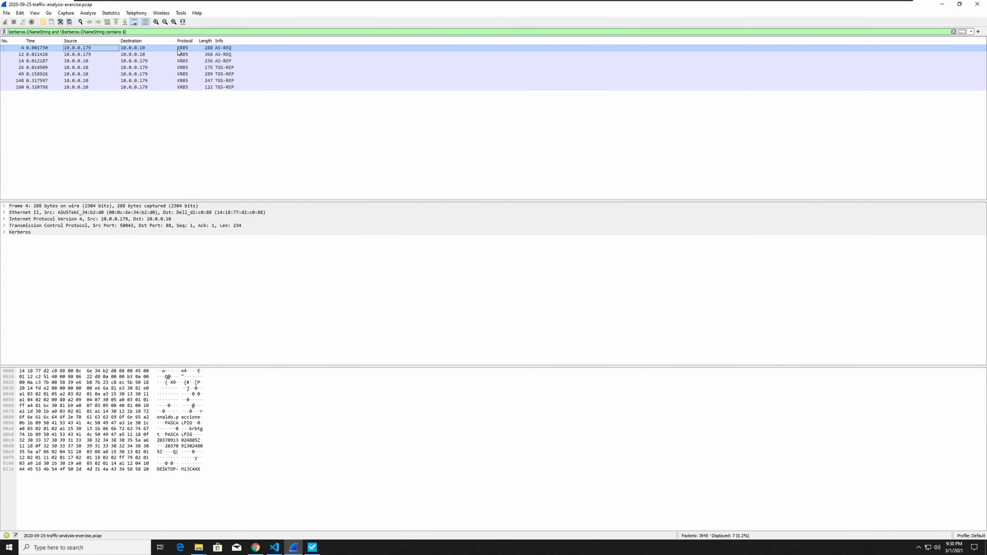
{"action": "left_click", "coordinate": [5, 233]}
{"action": "left_click", "coordinate": [11, 245]}
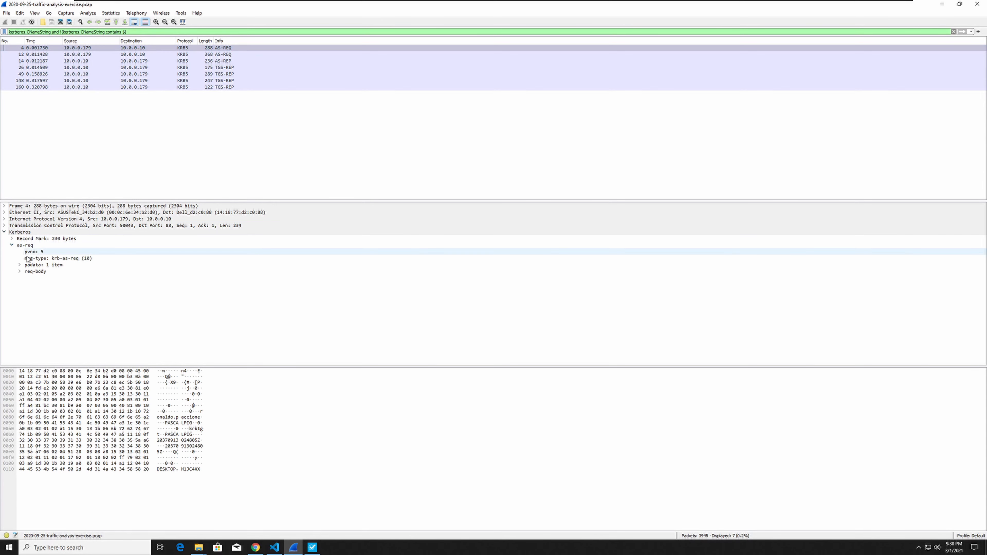
{"action": "left_click", "coordinate": [19, 272]}
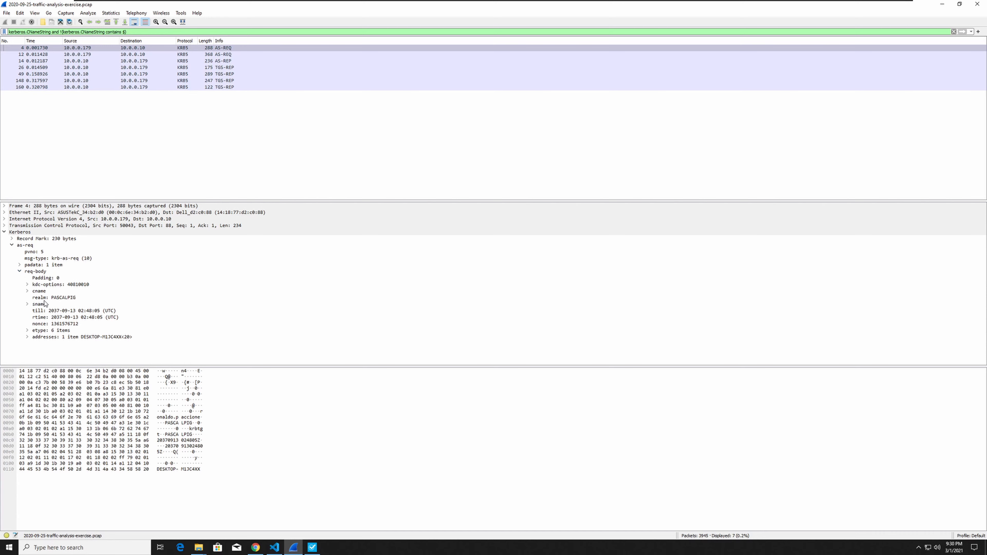
{"action": "left_click", "coordinate": [27, 337]}
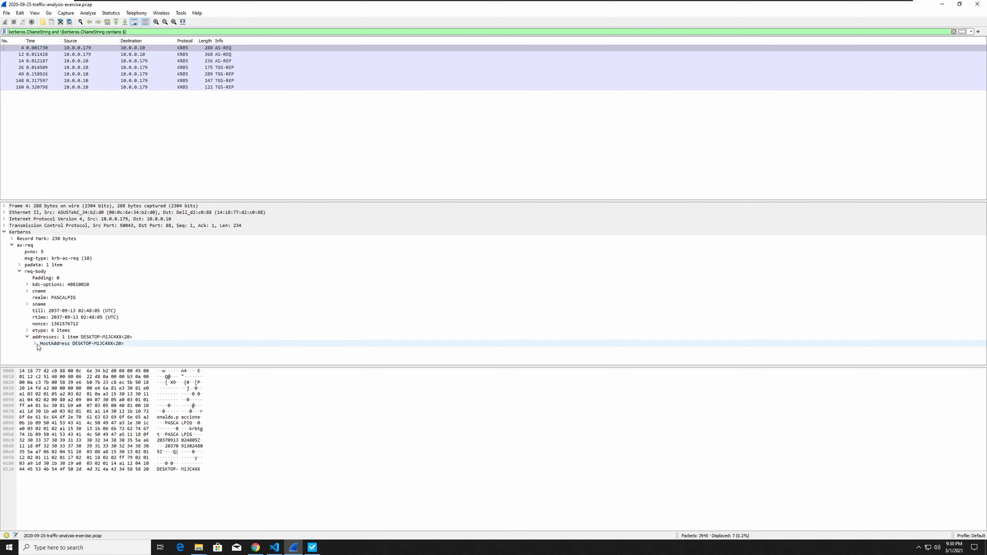
{"action": "left_click", "coordinate": [35, 344]}
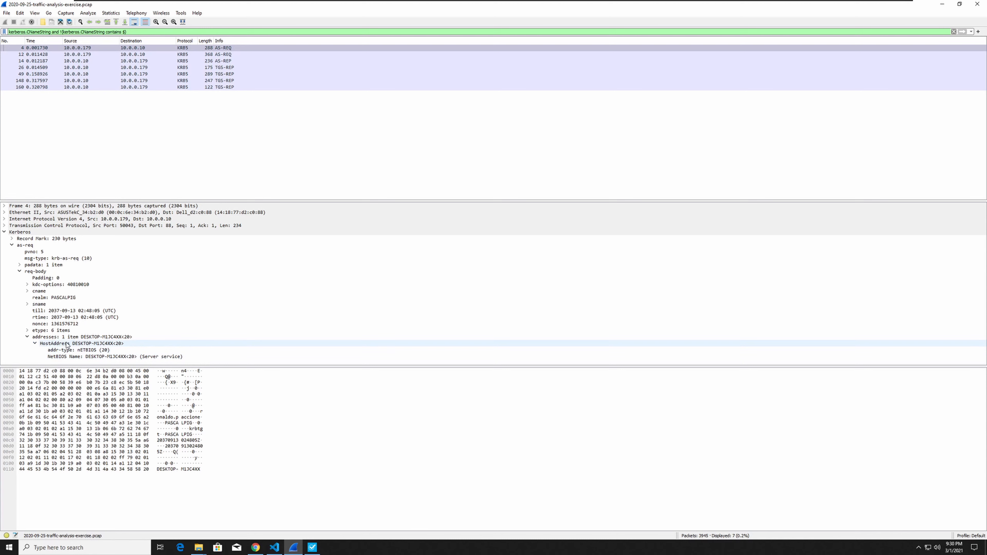
{"action": "left_click", "coordinate": [27, 304]}
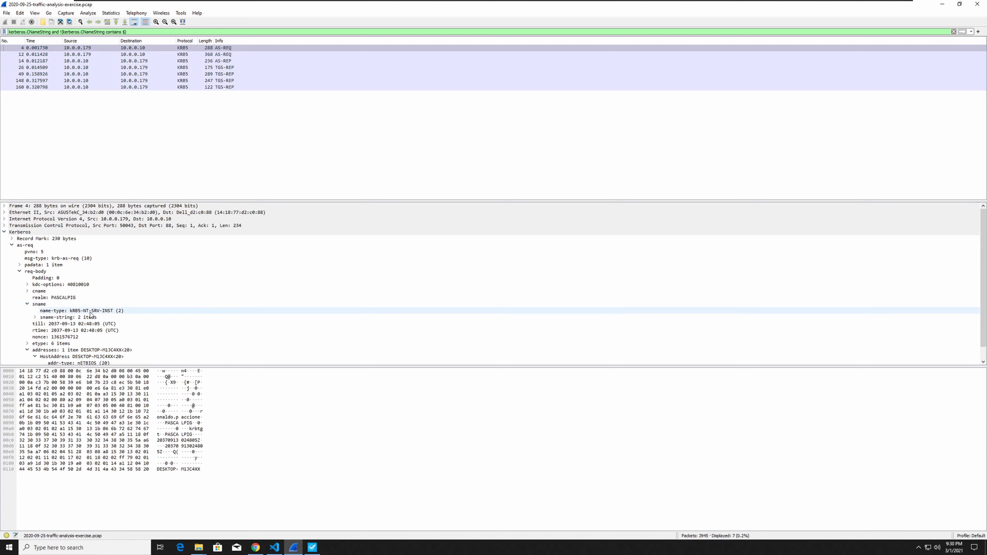
{"action": "left_click", "coordinate": [35, 318]}
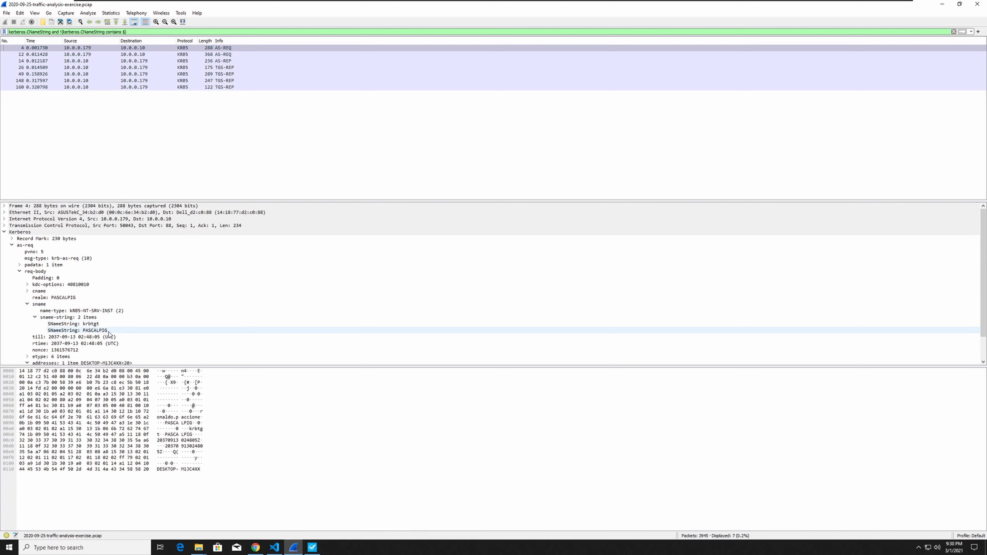
{"action": "scroll", "coordinate": [125, 335], "scroll_direction": "down", "scroll_amount": 1}
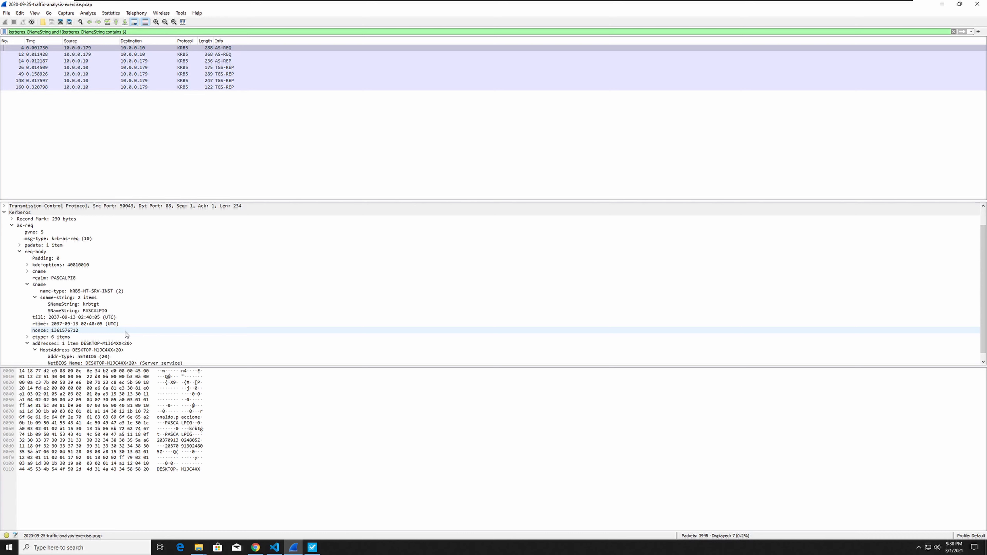
{"action": "left_click", "coordinate": [27, 271]}
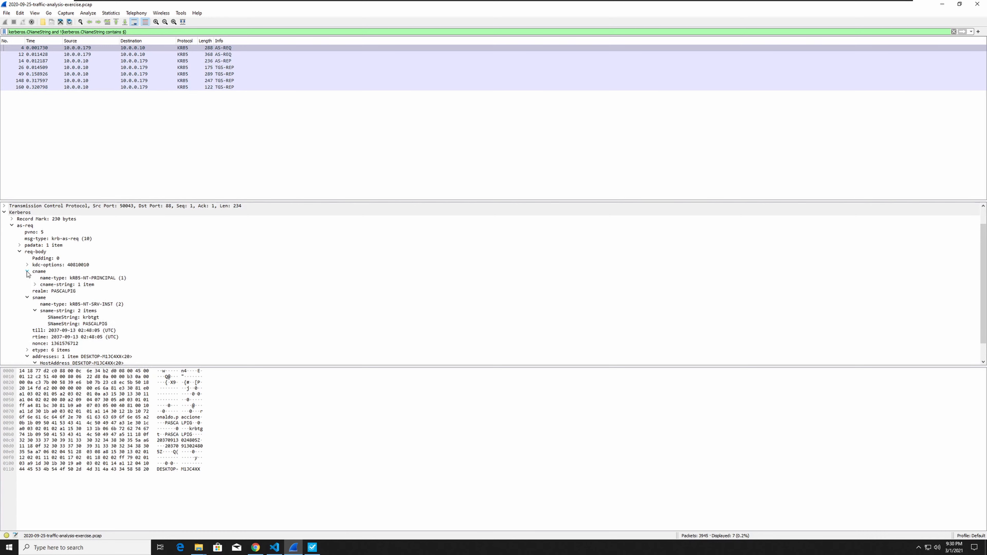
{"action": "left_click", "coordinate": [35, 284]}
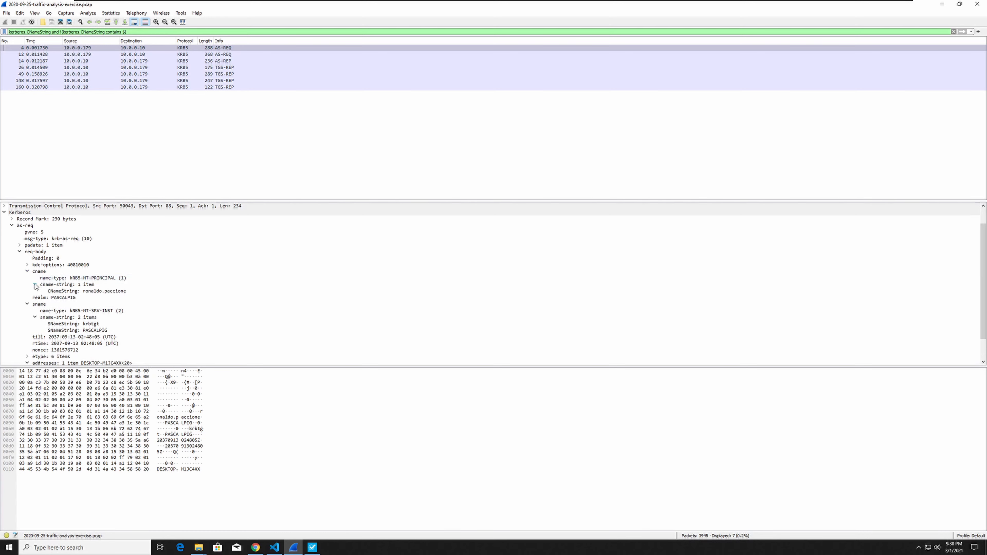
Copy the CNameString field into the report's malicious traffic notes and enter its value as the infected host's user account name.
{"action": "left_click", "coordinate": [108, 292]}
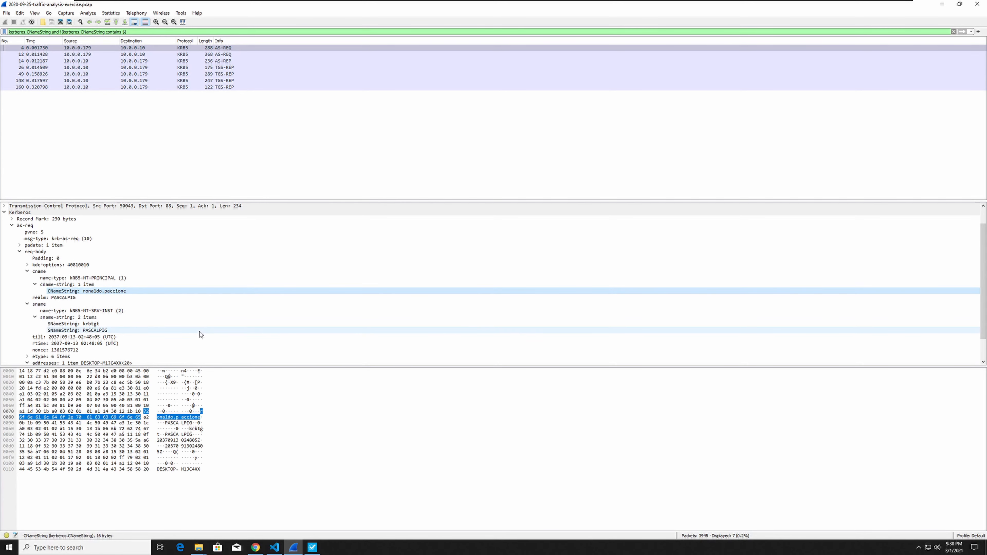
{"action": "left_click", "coordinate": [275, 548]}
{"action": "left_click", "coordinate": [545, 409]}
{"action": "type", "text": "CNameString: ronaldo.paccione"}
{"action": "left_click_drag", "start_coordinate": [625, 410], "coordinate": [580, 410]}
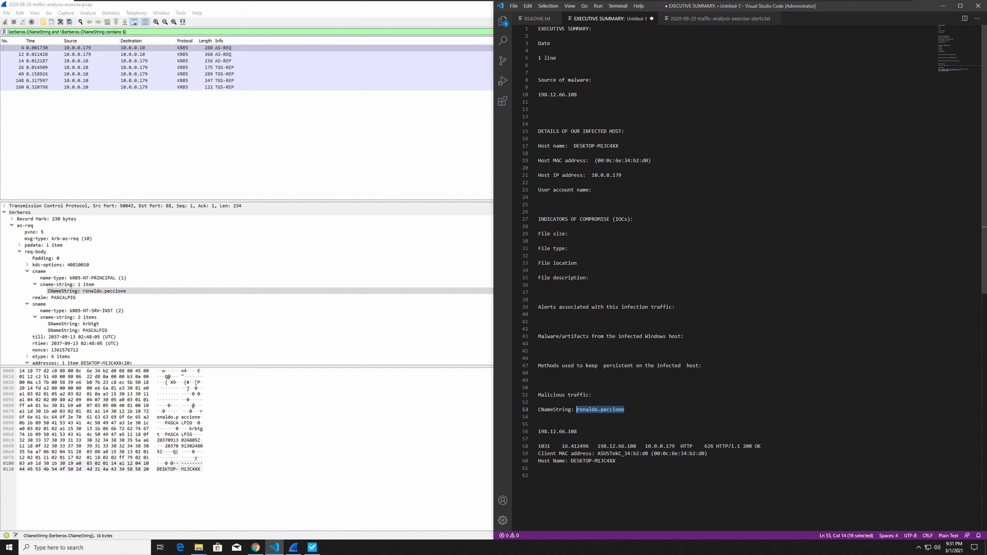
{"action": "left_click", "coordinate": [599, 190]}
{"action": "type", "text": "ronaldo.paccione"}
Switch to pestudio and narrow its window so the jojo.exe properties sit beside the report.
{"action": "left_click", "coordinate": [575, 234]}
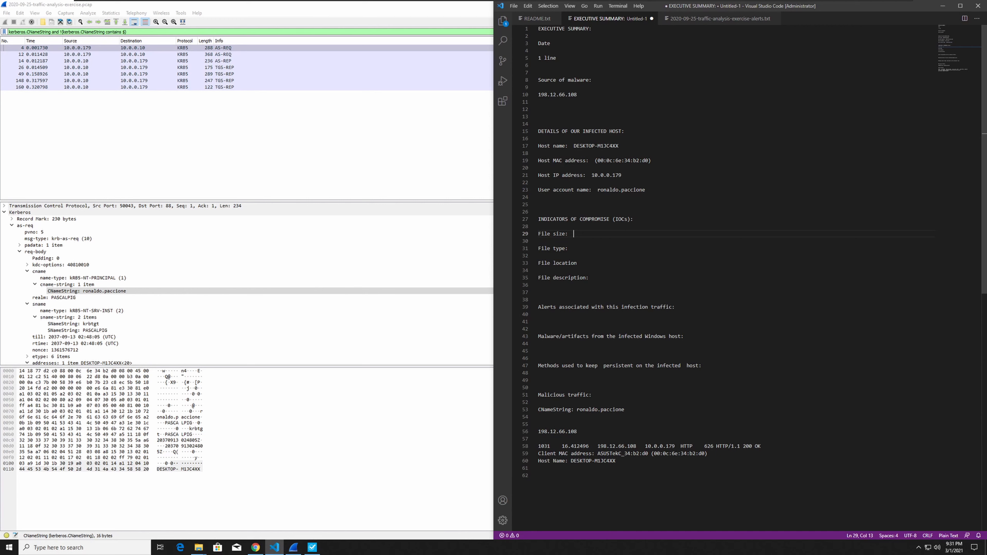
{"action": "left_click", "coordinate": [311, 550]}
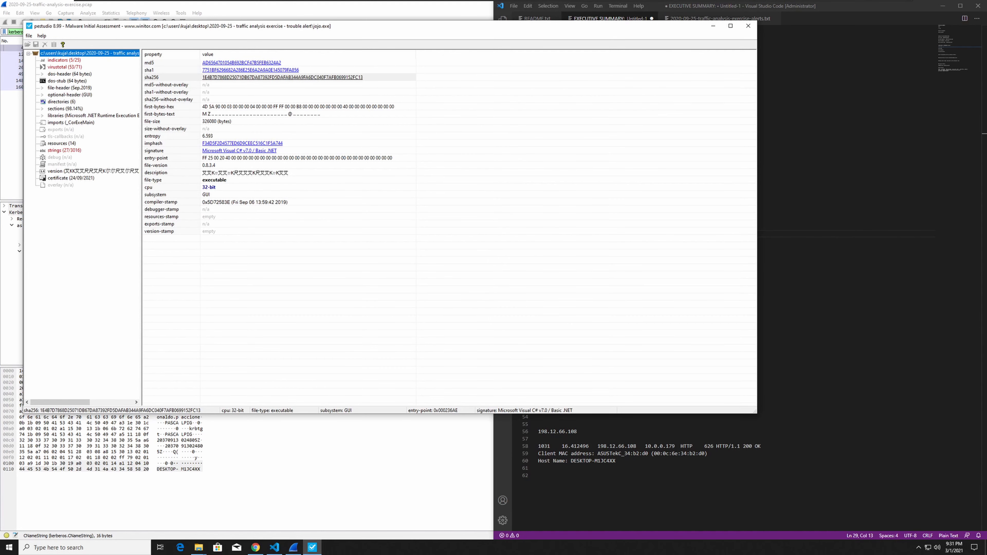
{"action": "left_click_drag", "start_coordinate": [757, 244], "coordinate": [331, 244]}
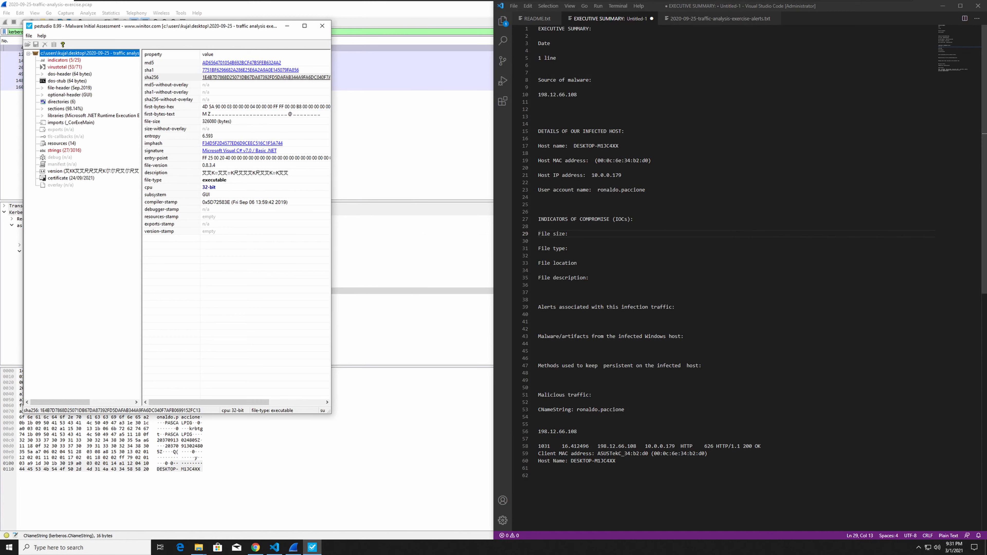
{"action": "left_click", "coordinate": [576, 234]}
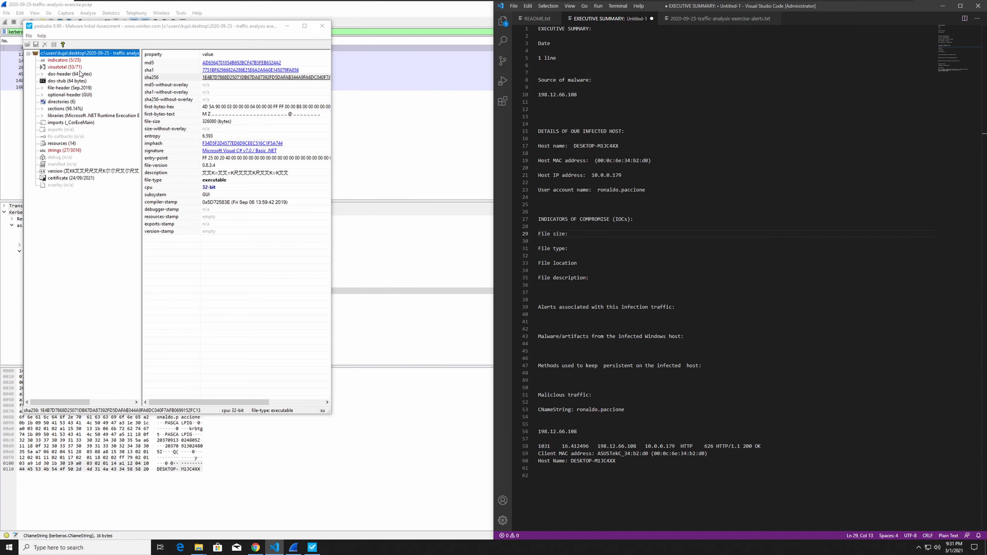
{"action": "left_click_drag", "start_coordinate": [332, 102], "coordinate": [445, 110]}
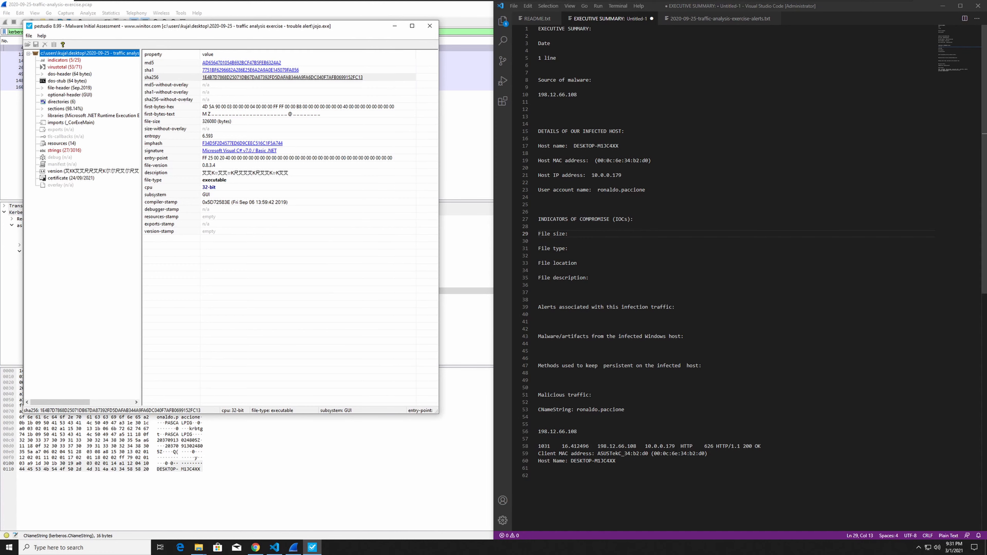
Copy the SHA-256 of jojo.exe into a new "Hash:" line under Indicators of Compromise, keeping only the hash value.
{"action": "left_click", "coordinate": [380, 78]}
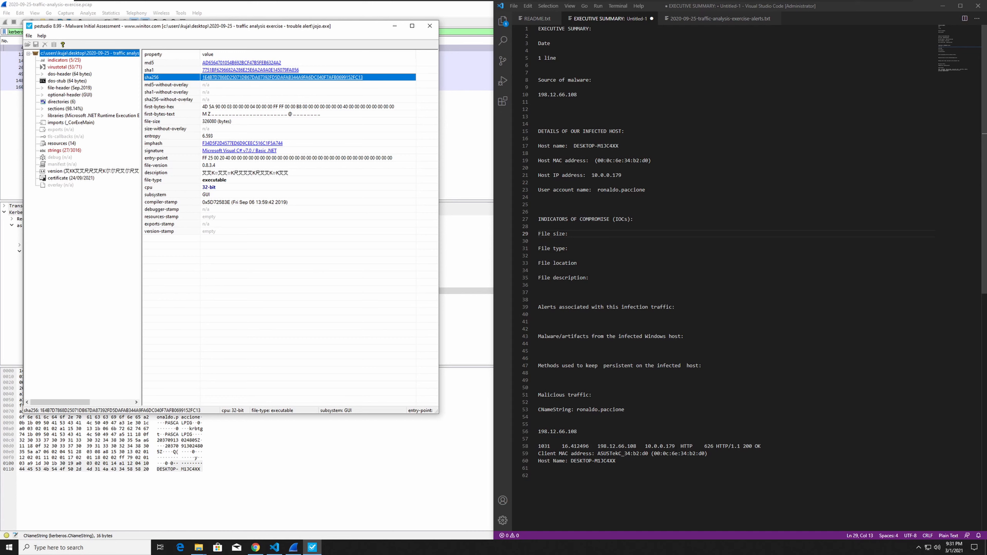
{"action": "key", "text": "alt+Tab"}
{"action": "left_click", "coordinate": [636, 219]}
{"action": "key", "text": "Return"}
{"action": "key", "text": "Return"}
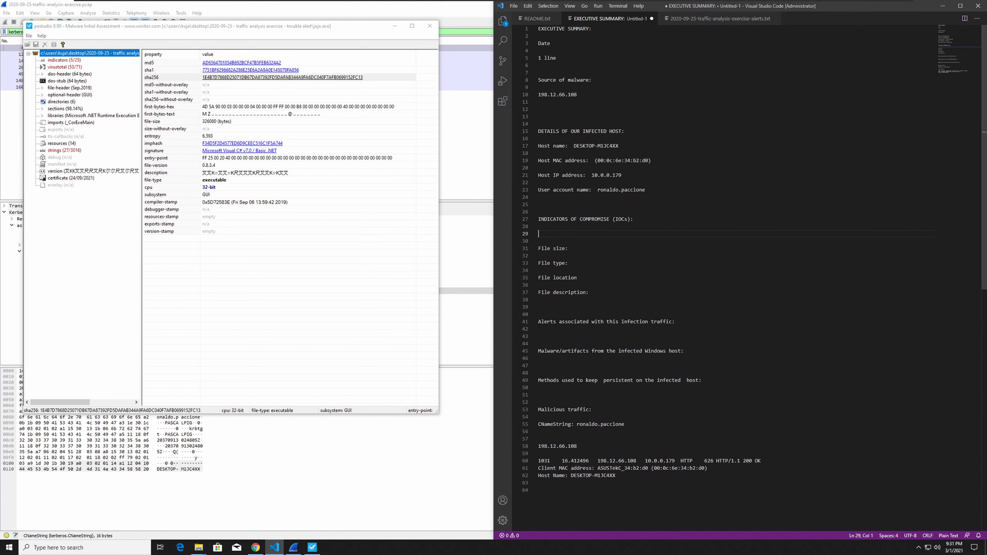
{"action": "type", "text": "Hash:"}
{"action": "type", "text": "sha256,1E4B7D7868D25071DB67DA87392FD5DAFAB344A9FA6DC040F7AFB0699152FC13"}
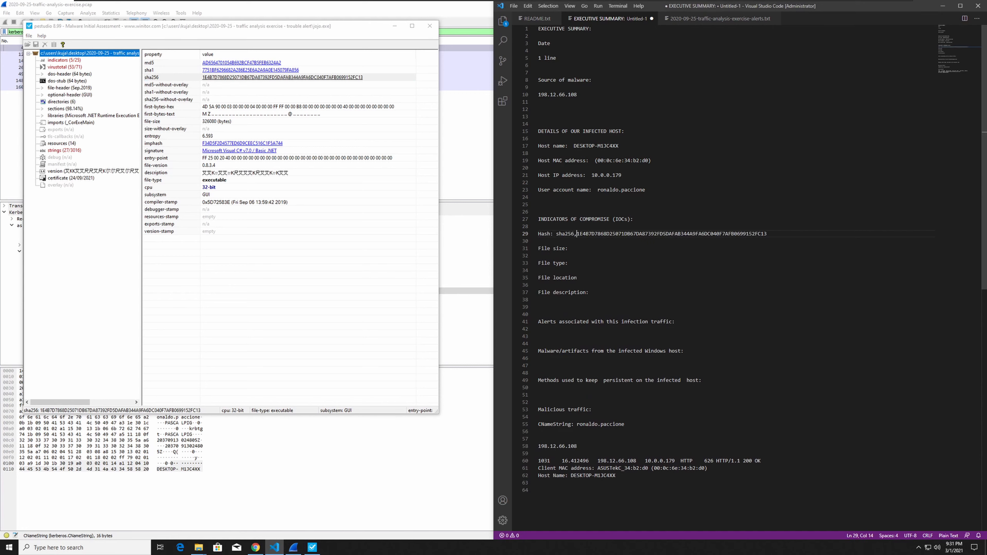
{"action": "key", "text": "BackSpace"}
{"action": "key", "text": "BackSpace"}
{"action": "key", "text": "BackSpace"}
{"action": "key", "text": "BackSpace"}
{"action": "key", "text": "BackSpace"}
{"action": "key", "text": "BackSpace"}
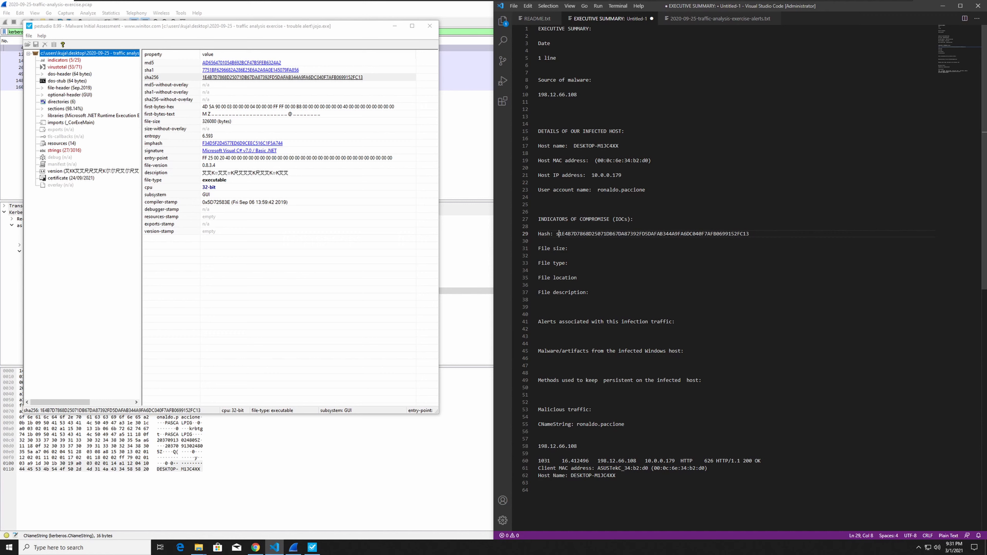
{"action": "key", "text": "BackSpace"}
Enter "EXE 32 bit" as the file type in the report and move on to the File location line.
{"action": "left_click", "coordinate": [574, 264]}
{"action": "type", "text": "EXE "}
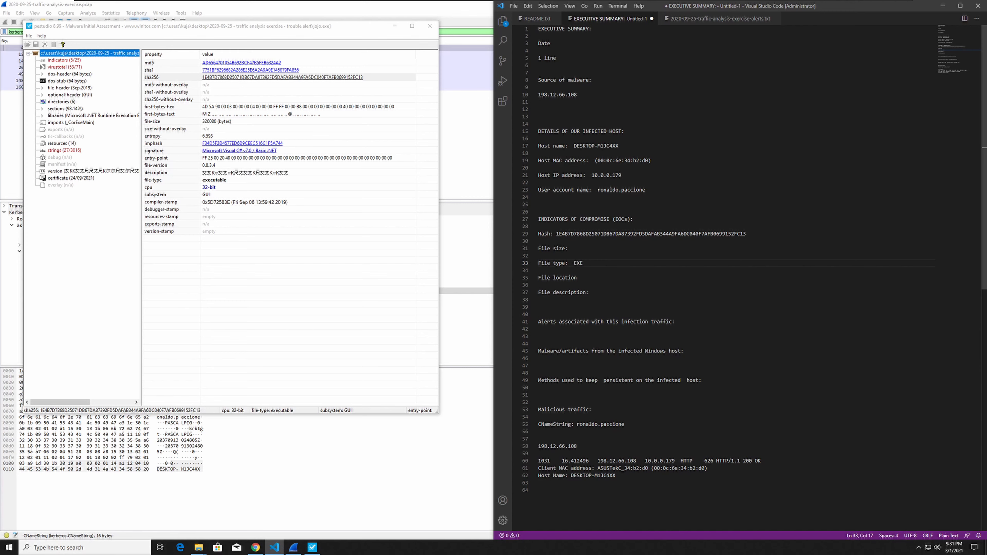
{"action": "type", "text": "32 nit"}
{"action": "key", "text": "BackSpace"}
{"action": "key", "text": "BackSpace"}
{"action": "type", "text": "bit"}
{"action": "key", "text": "Down"}
{"action": "key", "text": "Down"}
{"action": "key", "text": "Down"}
{"action": "key", "text": "Up"}
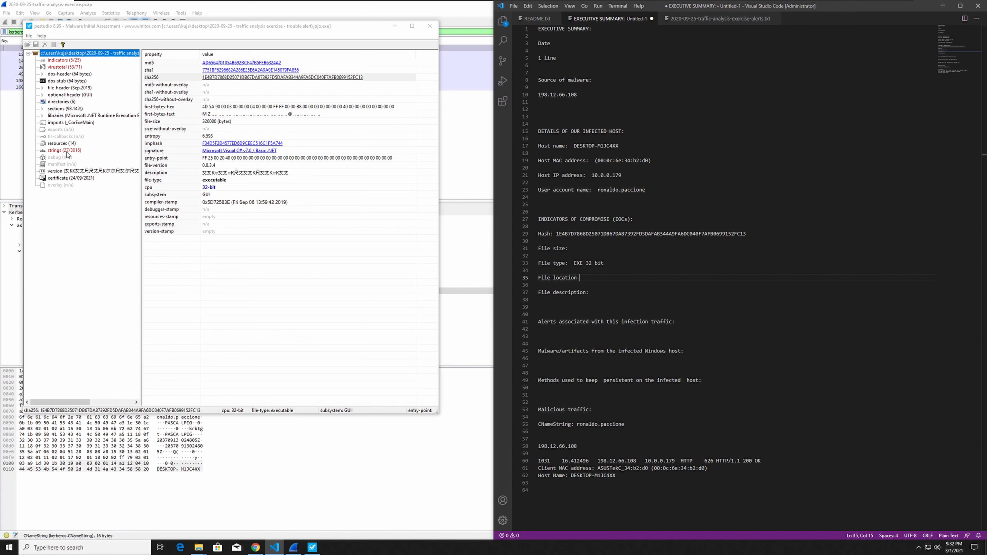
Copy the Fortinet detection from pestudio's VirusTotal results into the report's File description line.
{"action": "left_click", "coordinate": [61, 69]}
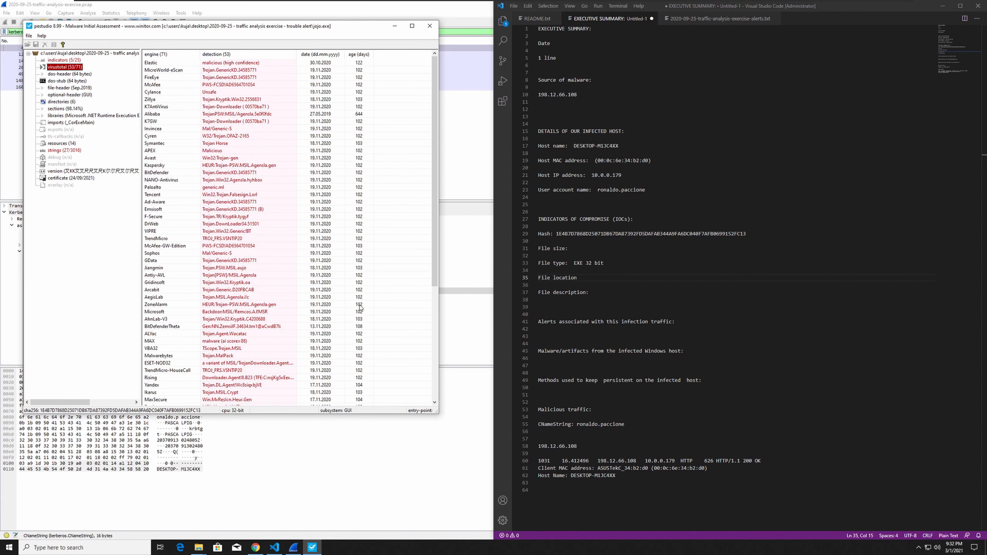
{"action": "scroll", "coordinate": [358, 308], "scroll_direction": "down", "scroll_amount": 3}
{"action": "left_click", "coordinate": [221, 343]}
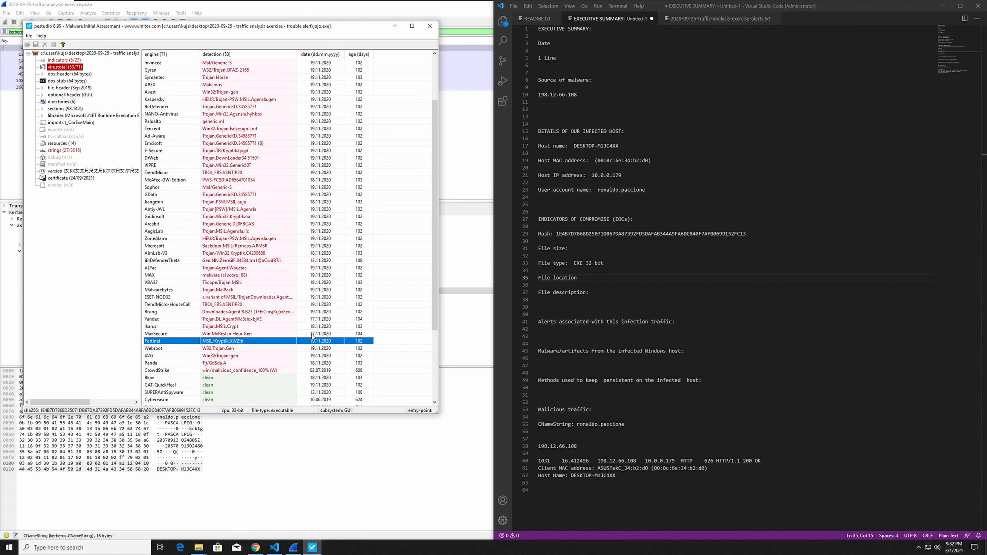
{"action": "left_click", "coordinate": [596, 292]}
{"action": "type", "text": "Fortinet,MSIL/Kryptik.XWZ!tr,19.11.2020,102"}
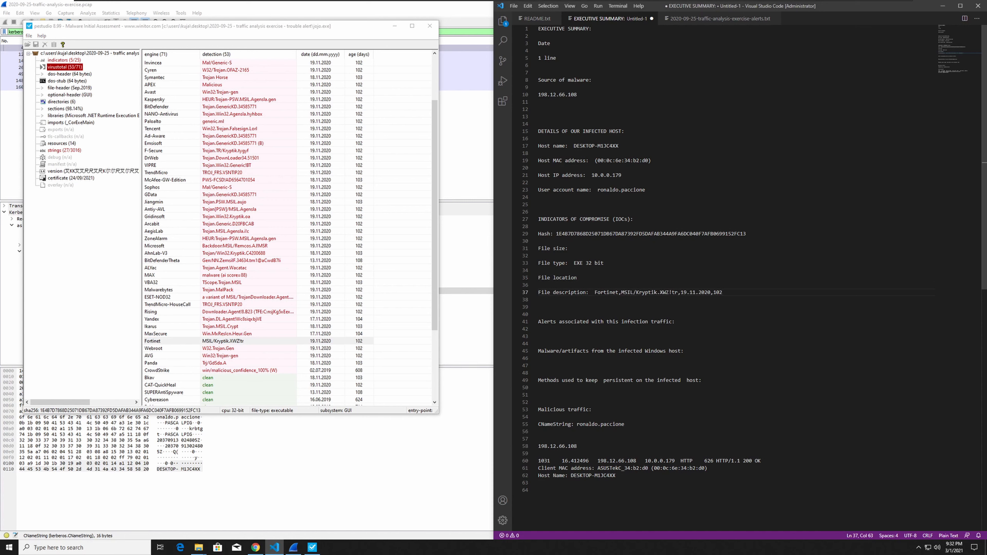
Reduce the pasted detection entry to the malware family name so the file description reads "Kryptik malware".
{"action": "key", "text": "ctrl+shift+Left"}
{"action": "key", "text": "ctrl+shift+Left"}
{"action": "key", "text": "ctrl+shift+Left"}
{"action": "key", "text": "ctrl+shift+Left"}
{"action": "key", "text": "ctrl+shift+Left"}
{"action": "key", "text": "ctrl+shift+Left"}
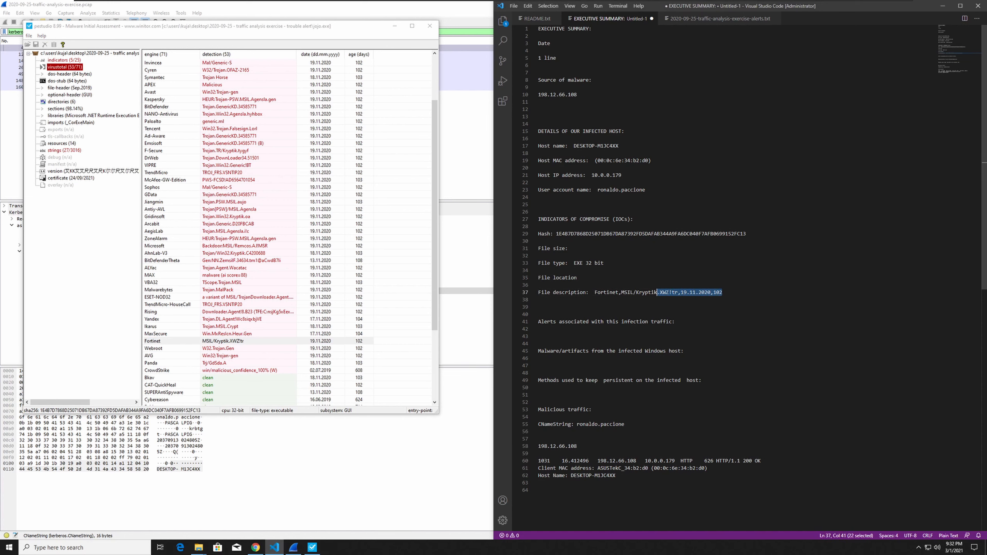
{"action": "key", "text": "BackSpace"}
{"action": "key", "text": "ctrl+Left"}
{"action": "key", "text": "ctrl+shift+Left"}
{"action": "key", "text": "ctrl+shift+Left"}
{"action": "key", "text": "ctrl+shift+Left"}
{"action": "key", "text": "BackSpace"}
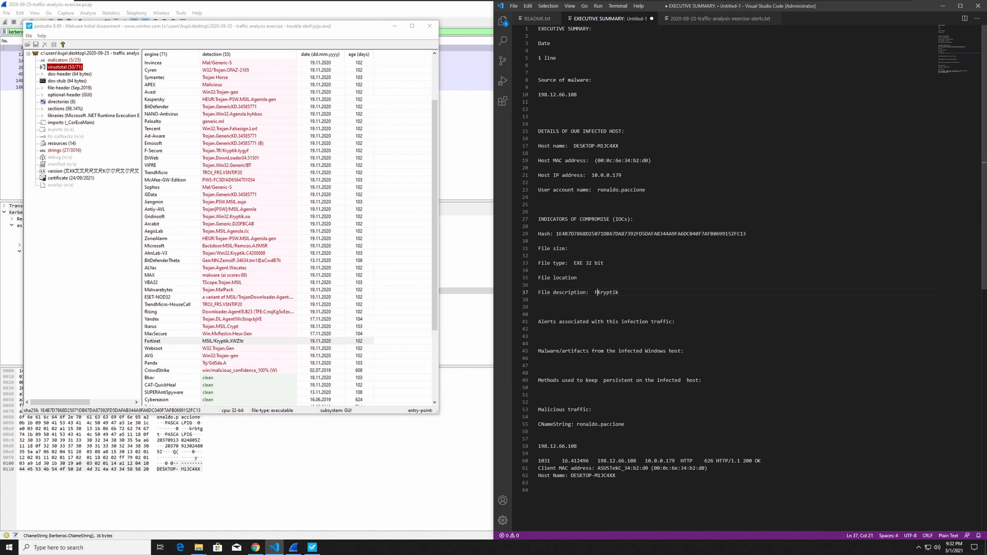
{"action": "key", "text": "End"}
{"action": "type", "text": "malware"}
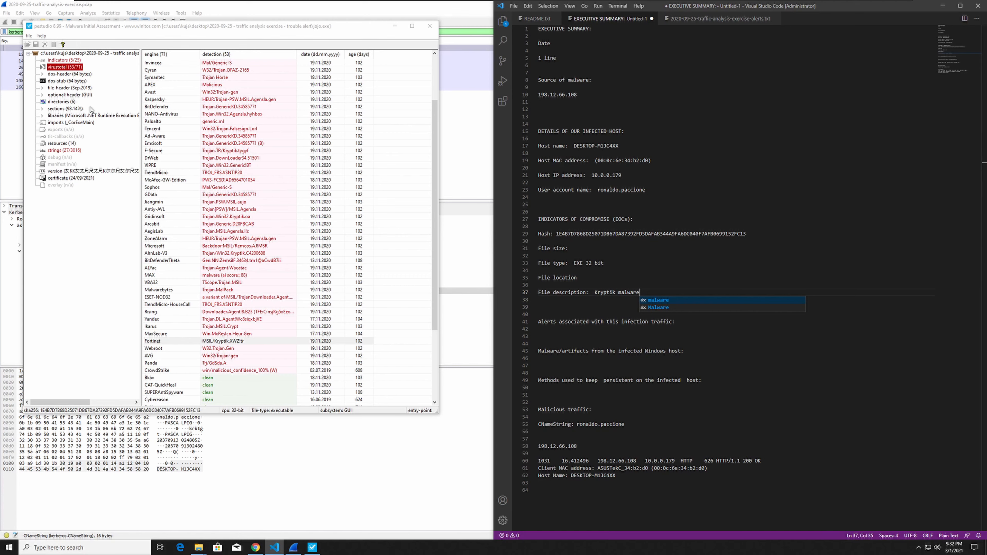
Copy the file size of jojo.exe from pestudio's file properties into the report's "File size:" line.
{"action": "left_click", "coordinate": [77, 55]}
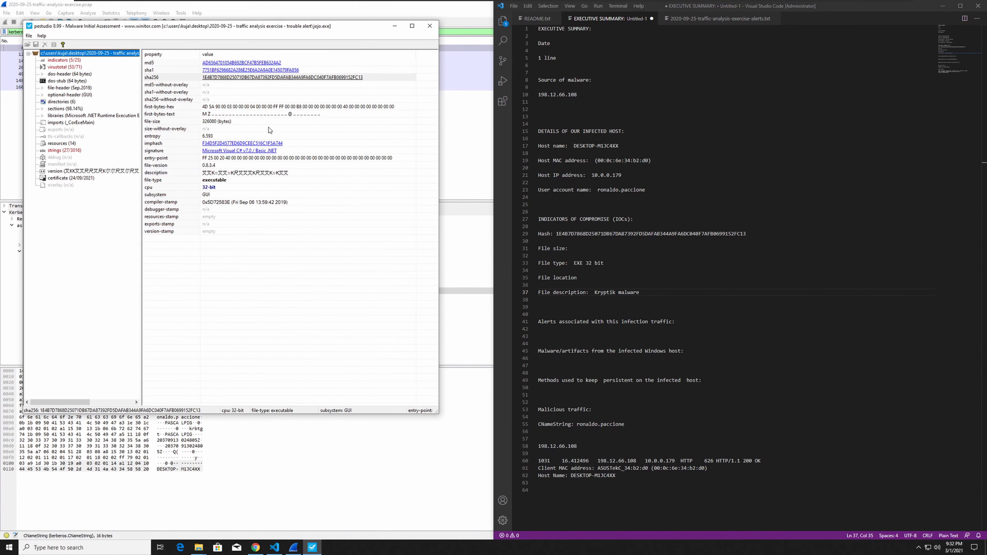
{"action": "left_click", "coordinate": [218, 122]}
{"action": "key", "text": "ctrl+c"}
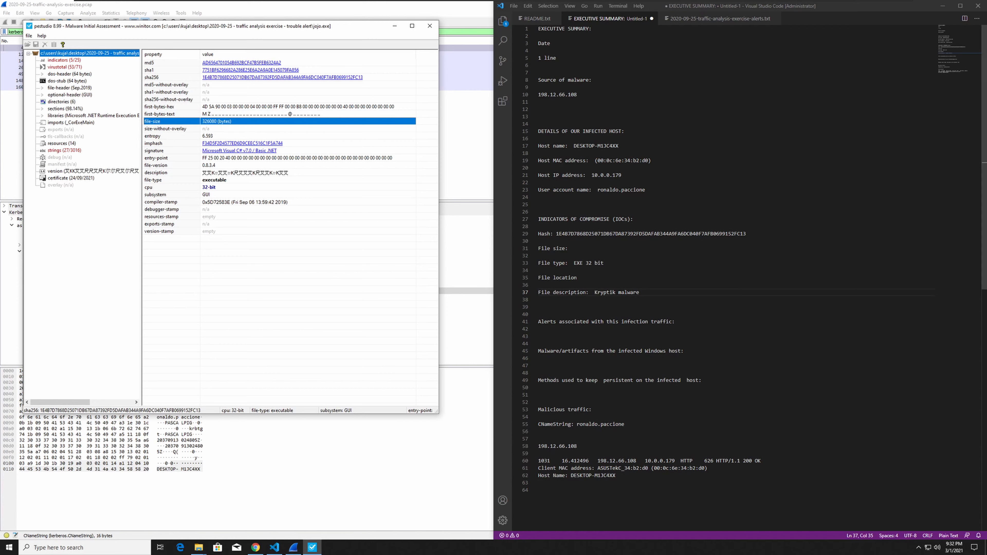
{"action": "left_click", "coordinate": [575, 248]}
{"action": "key", "text": "ctrl+v"}
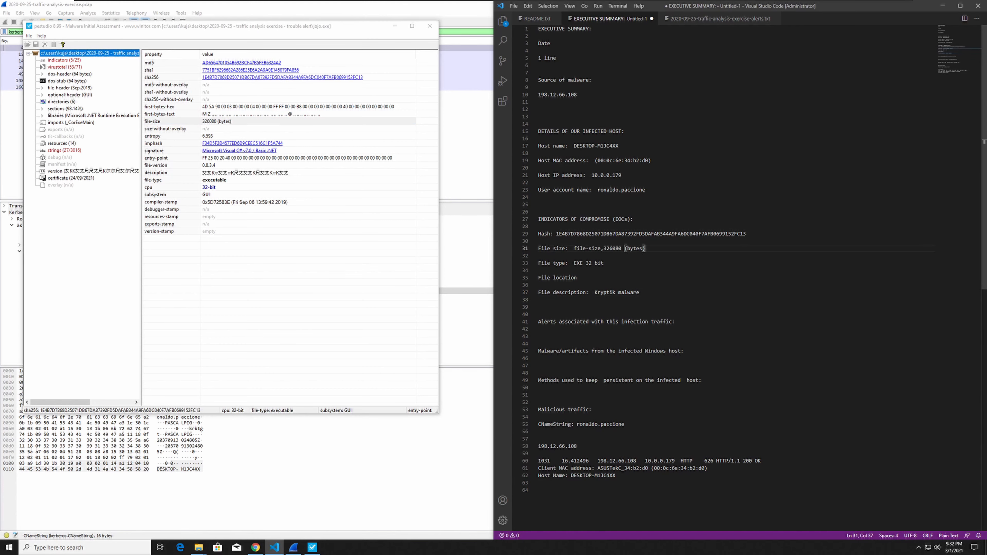
Add the missing colon after the File location label under Indicators of Compromise.
{"action": "left_click", "coordinate": [539, 285]}
{"action": "left_click", "coordinate": [581, 278]}
{"action": "type", "text": ":"}
{"action": "left_click", "coordinate": [352, 458]}
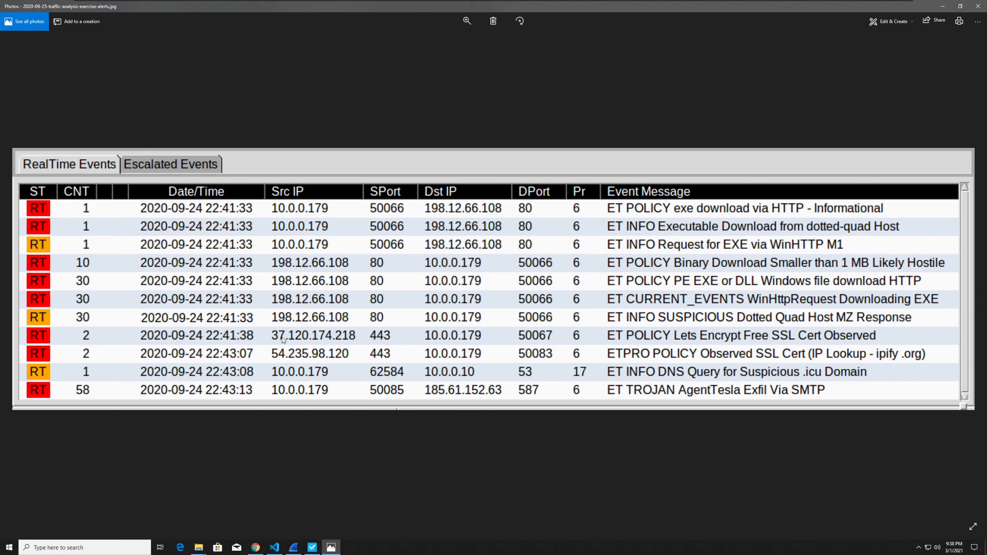
Look up 37.120.174.218, the source IP of the Lets Encrypt certificate alert in the alerts text file, on VirusTotal.
{"action": "left_click", "coordinate": [275, 549]}
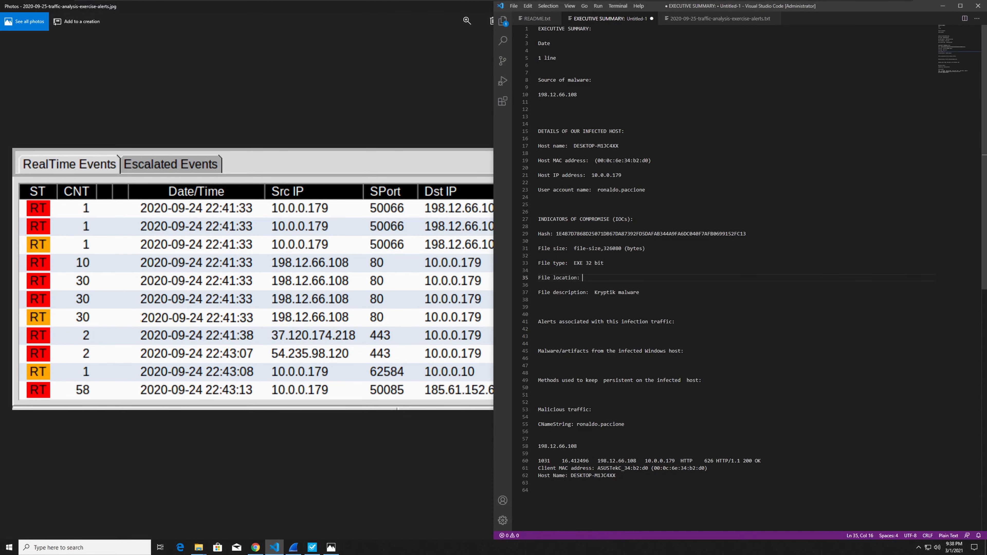
{"action": "left_click", "coordinate": [682, 22]}
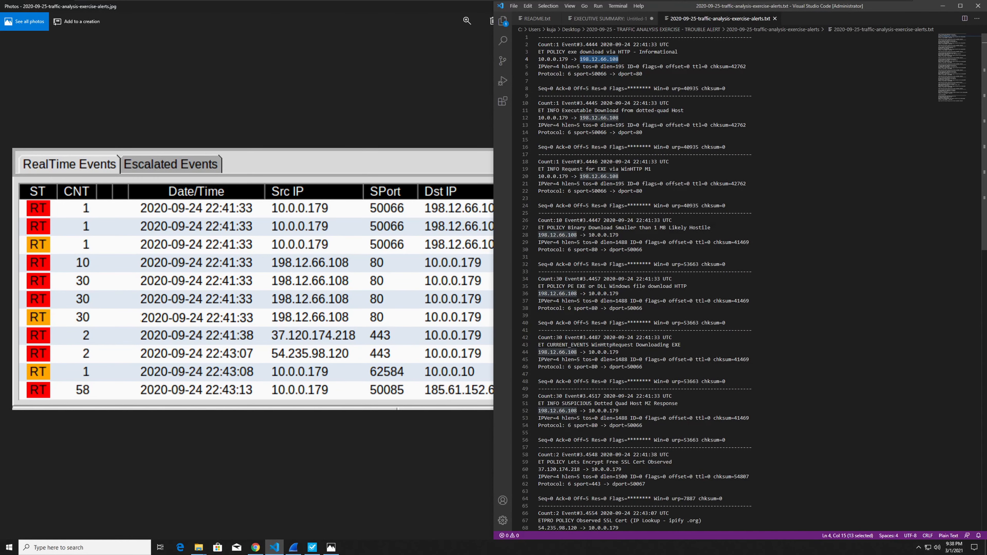
{"action": "scroll", "coordinate": [754, 282], "scroll_direction": "down", "scroll_amount": 1}
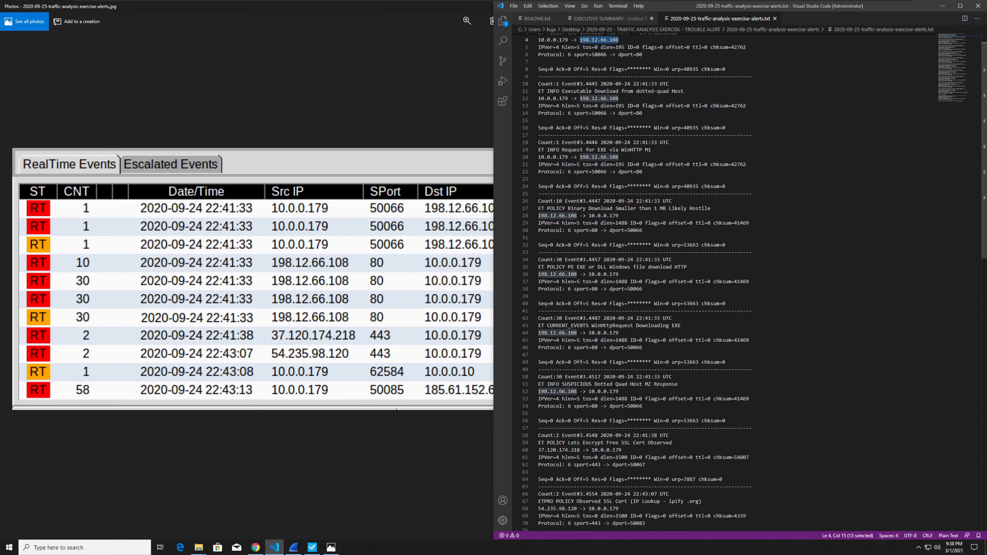
{"action": "left_click_drag", "start_coordinate": [580, 450], "coordinate": [538, 450]}
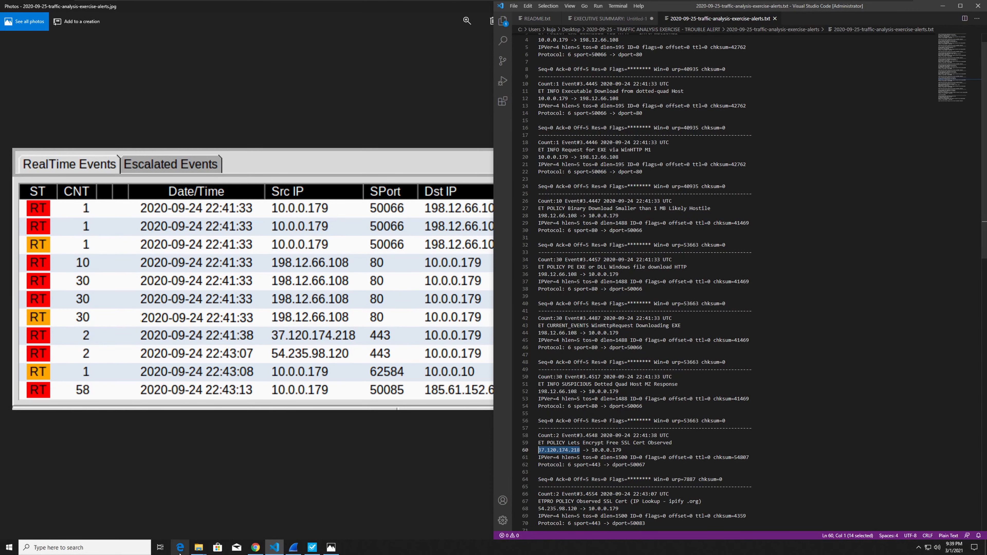
{"action": "left_click", "coordinate": [255, 547]}
{"action": "left_click", "coordinate": [140, 6]}
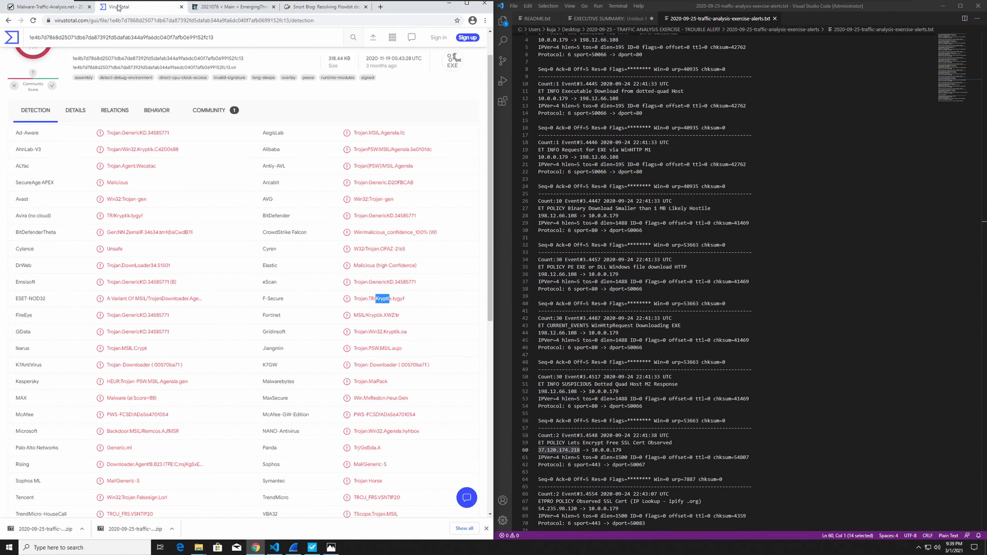
{"action": "left_click", "coordinate": [100, 37]}
{"action": "key", "text": "ctrl+v"}
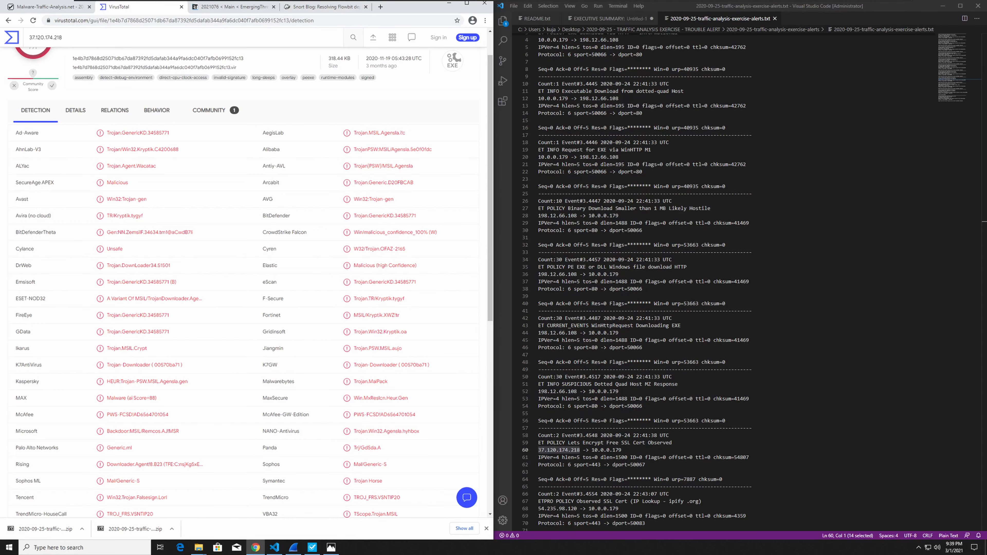
{"action": "key", "text": "Return"}
Examine VirusTotal's details for the IP address, including its last HTTPS certificate.
{"action": "left_click", "coordinate": [77, 156]}
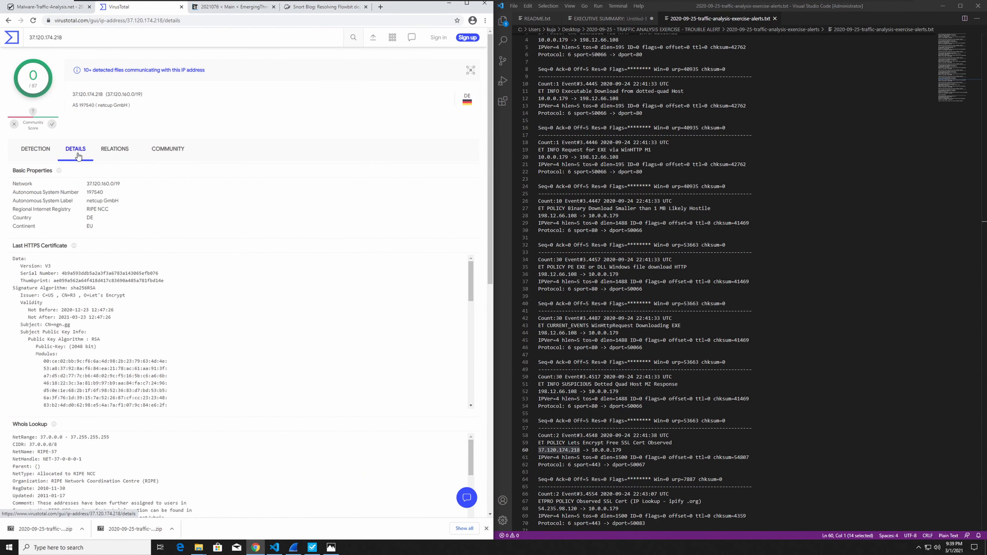
{"action": "left_click", "coordinate": [108, 158]}
{"action": "scroll", "coordinate": [109, 175], "scroll_direction": "down", "scroll_amount": 4}
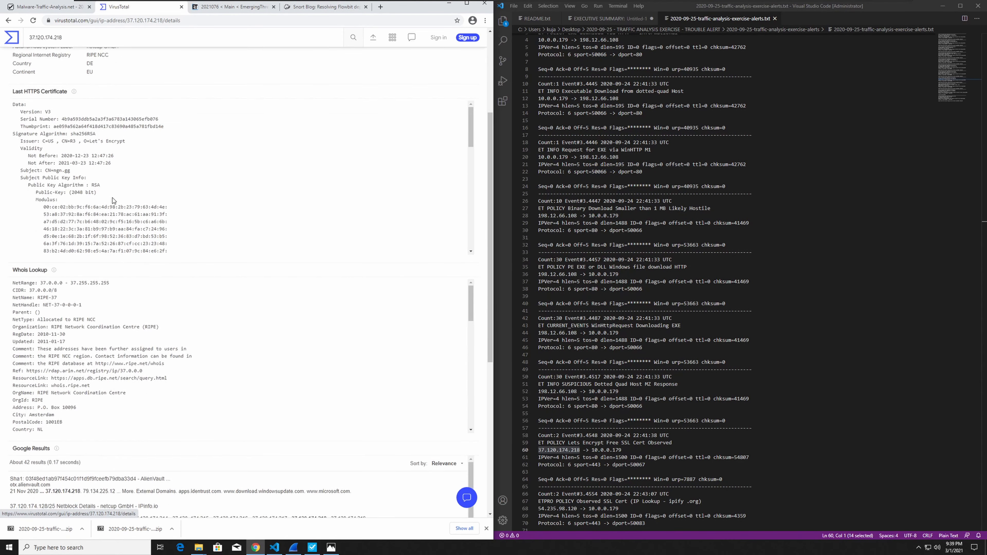
{"action": "scroll", "coordinate": [113, 200], "scroll_direction": "down", "scroll_amount": 2}
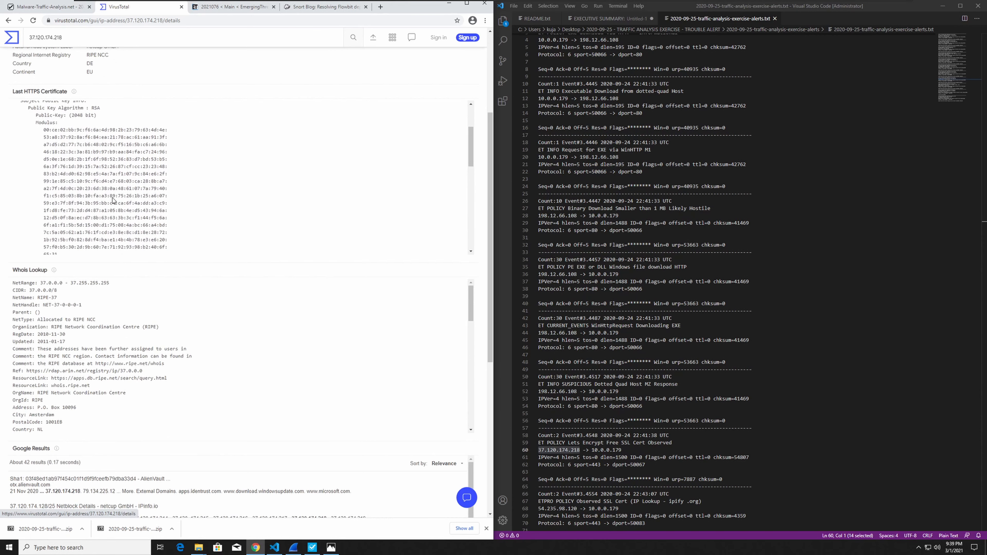
{"action": "scroll", "coordinate": [245, 288], "scroll_direction": "down", "scroll_amount": 3}
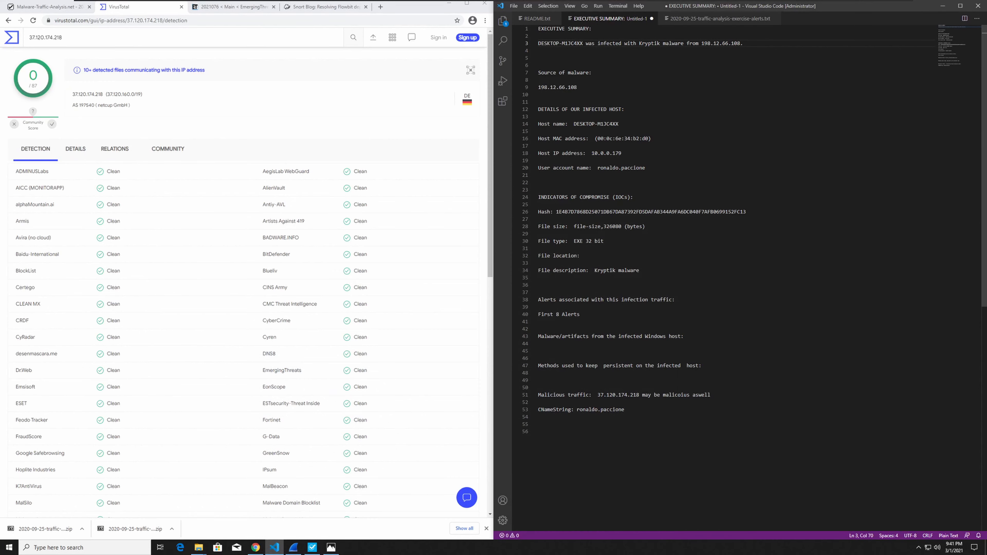
Copy the source IP 54.235.98.120 from the ipify.org certificate alert in the alerts text file.
{"action": "left_click", "coordinate": [705, 20]}
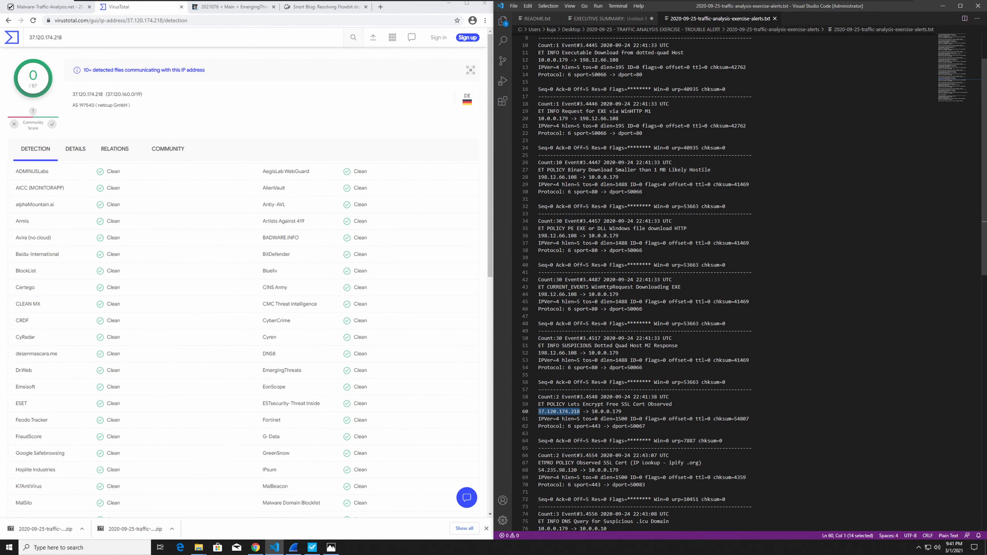
{"action": "left_click_drag", "start_coordinate": [577, 470], "coordinate": [538, 470]}
{"action": "key", "text": "ctrl+c"}
{"action": "left_click", "coordinate": [574, 471]}
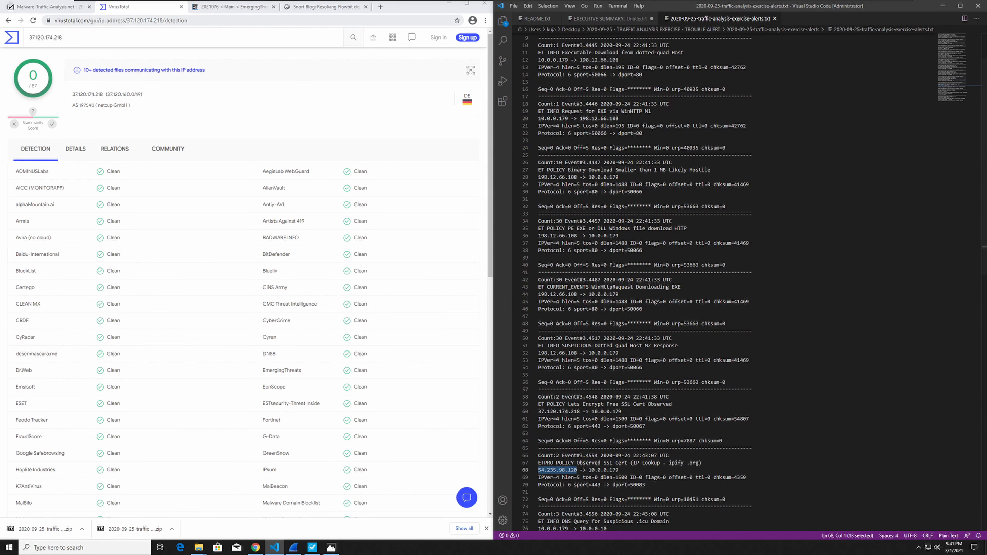
{"action": "left_click", "coordinate": [319, 7]}
{"action": "key", "text": "ctrl+v"}
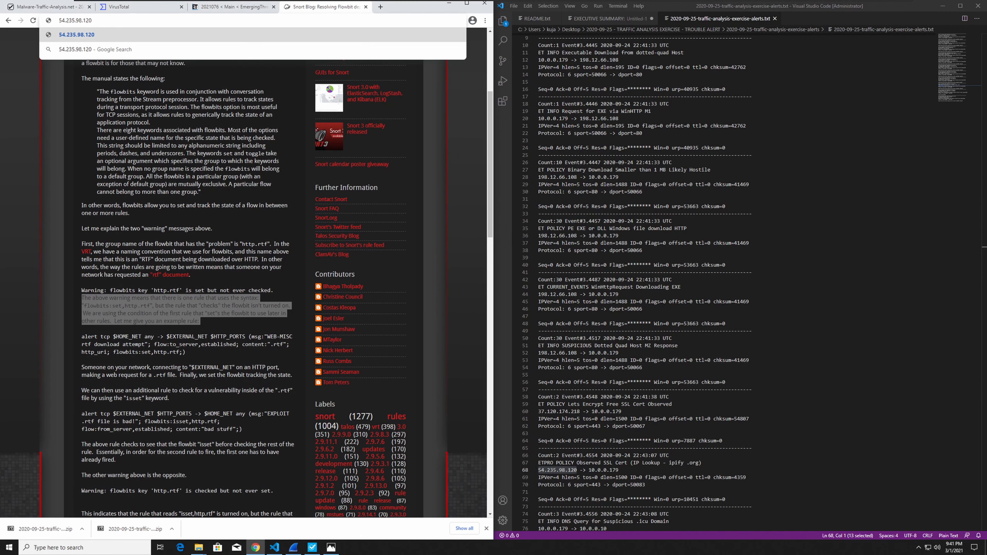
{"action": "key", "text": "Return"}
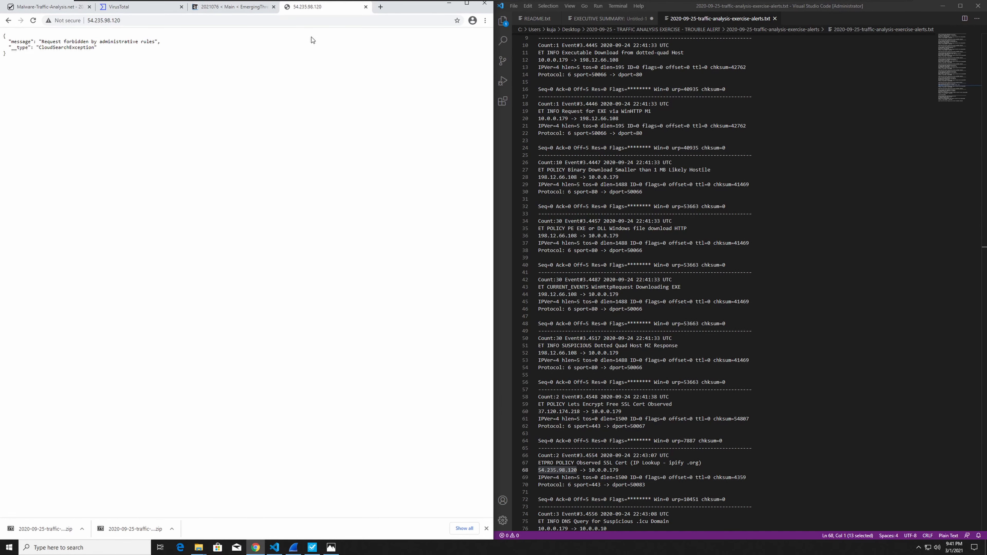
{"action": "left_click", "coordinate": [365, 7]}
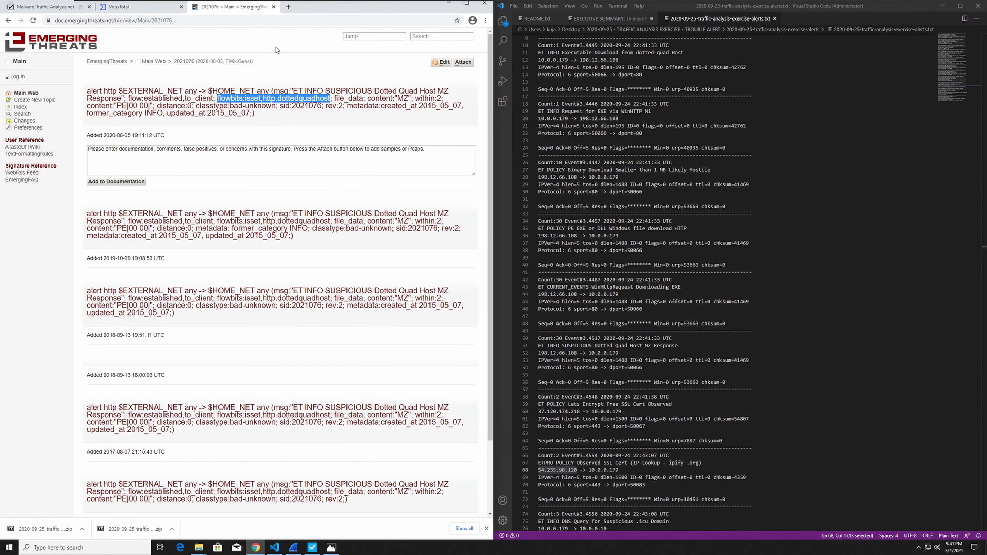
{"action": "left_click", "coordinate": [141, 8]}
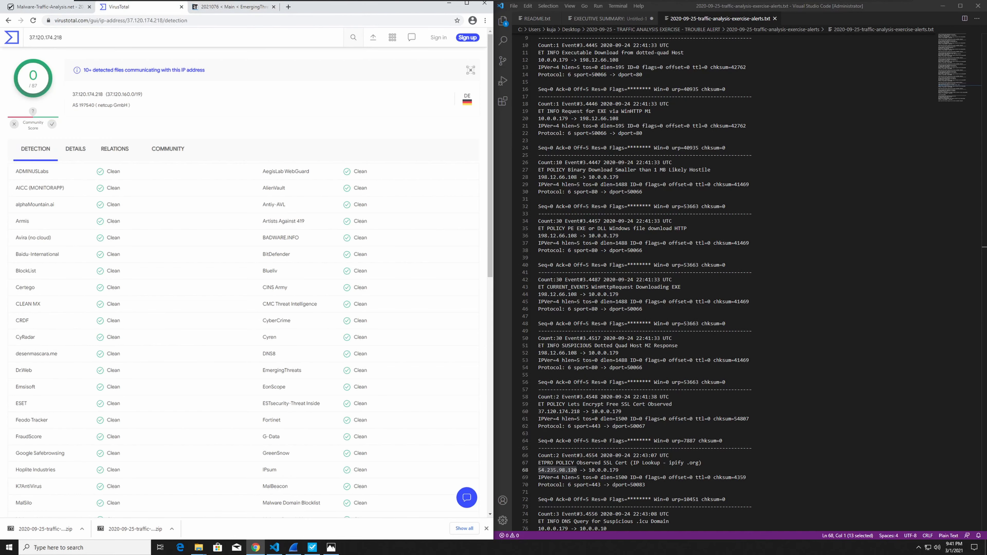
{"action": "left_click", "coordinate": [143, 22]}
{"action": "key", "text": "ctrl+v"}
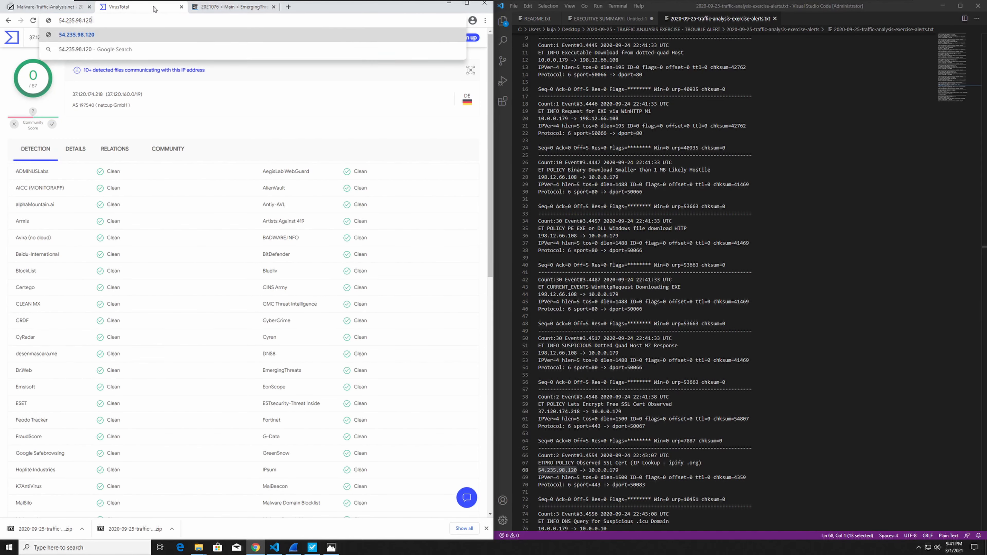
{"action": "key", "text": "Return"}
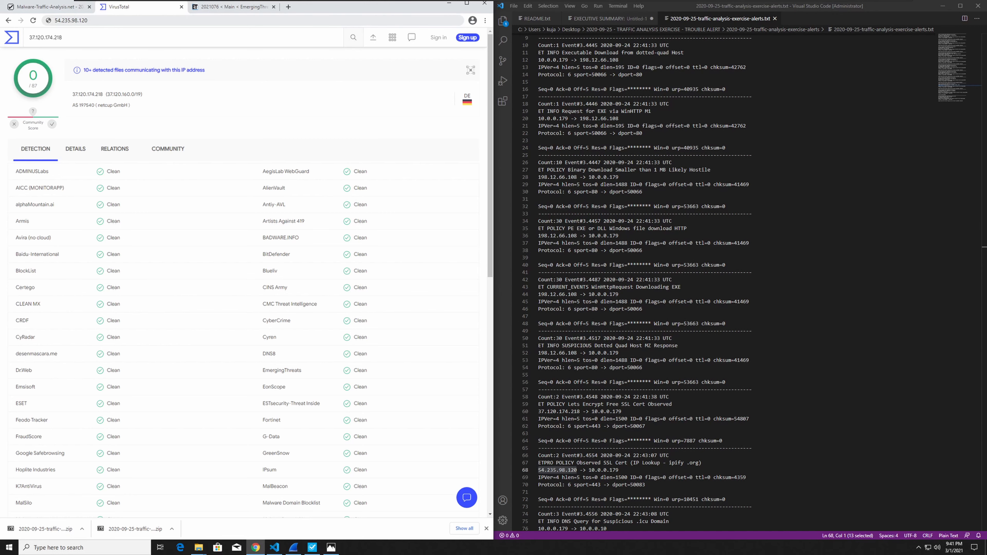
{"action": "left_click", "coordinate": [144, 22]}
{"action": "key", "text": "ctrl+c"}
{"action": "key", "text": "Return"}
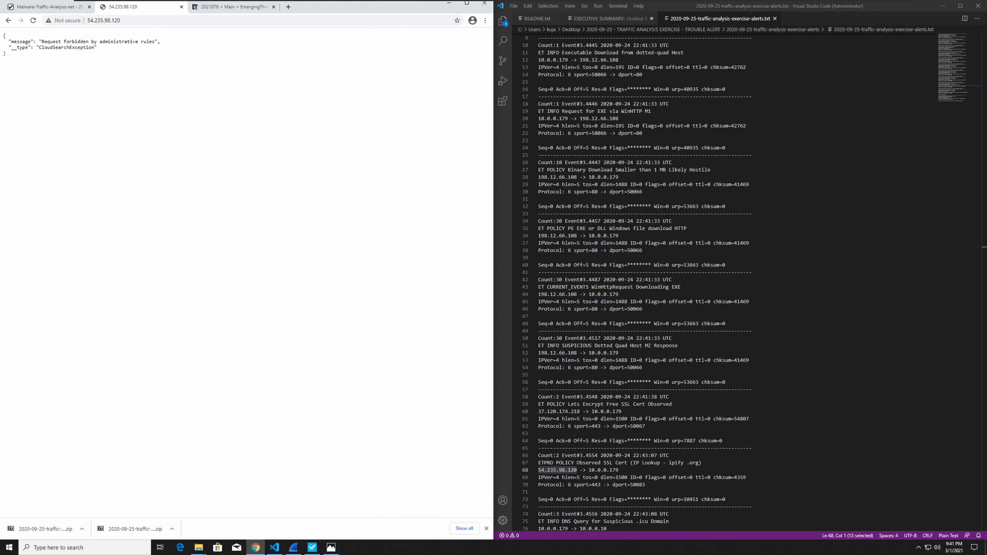
{"action": "left_click", "coordinate": [8, 21]}
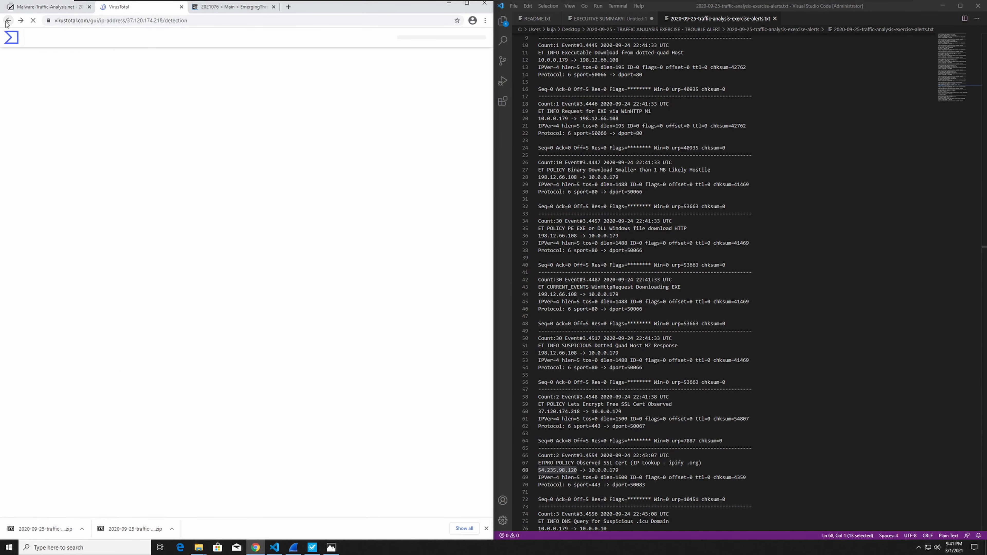
{"action": "left_click", "coordinate": [9, 21]}
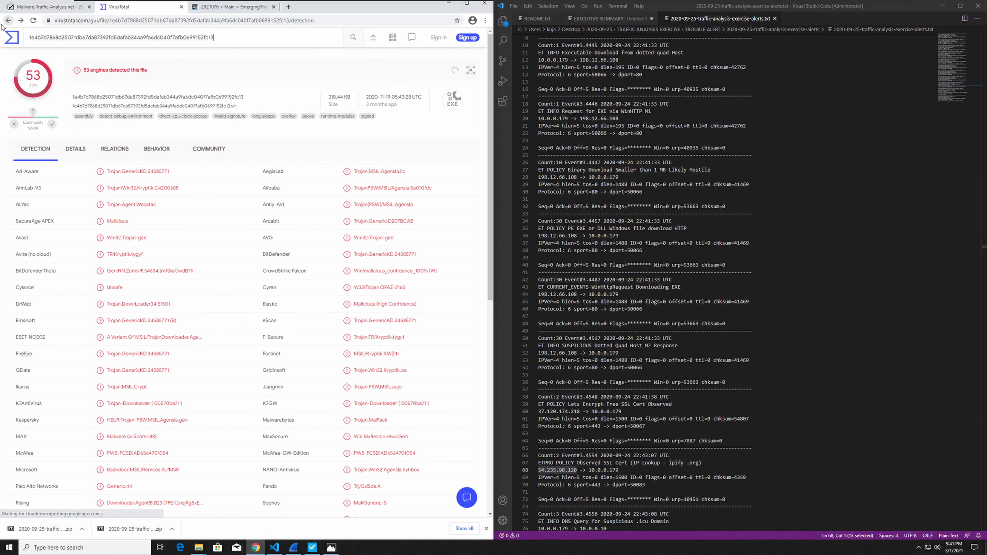
Search VirusTotal for 54.235.98.120 in place of the file hash.
{"action": "double_click", "coordinate": [56, 38]}
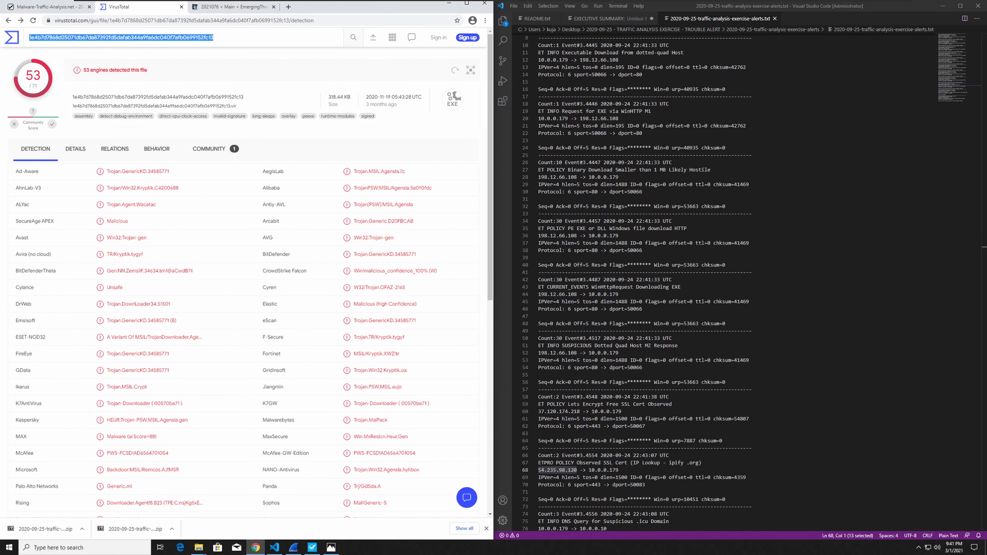
{"action": "key", "text": "ctrl+v"}
{"action": "key", "text": "Return"}
Open ipify.org, the domain named in the IP lookup alert, in the browser and review what the site offers.
{"action": "left_click_drag", "start_coordinate": [700, 463], "coordinate": [669, 463]}
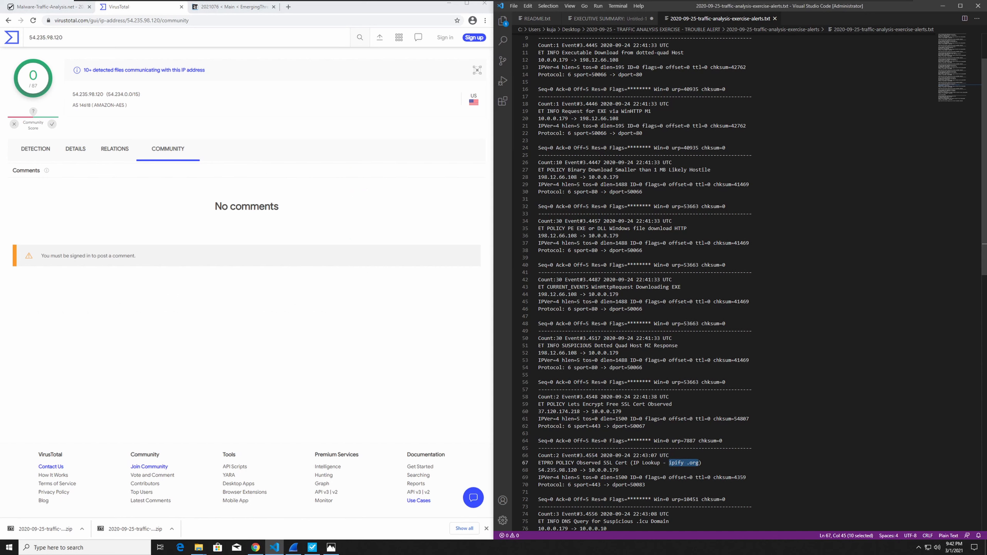
{"action": "left_click", "coordinate": [269, 21]}
{"action": "type", "text": "ipify .org"}
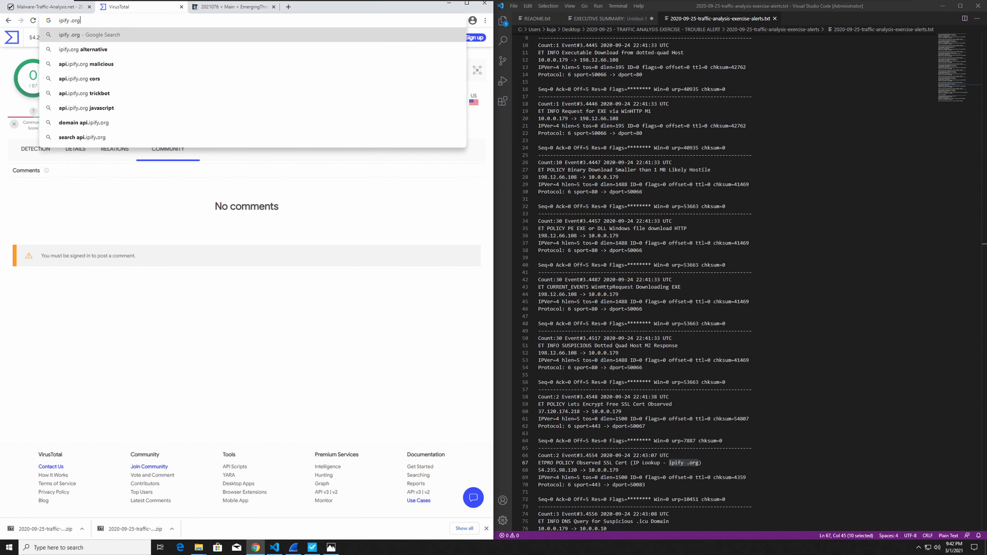
{"action": "left_click", "coordinate": [70, 21]}
{"action": "key", "text": "BackSpace"}
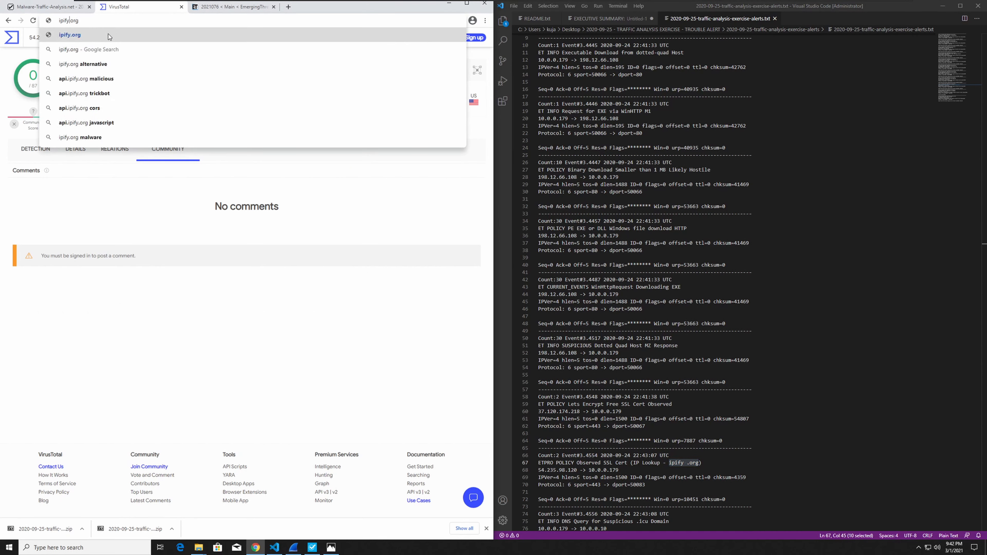
{"action": "key", "text": "Return"}
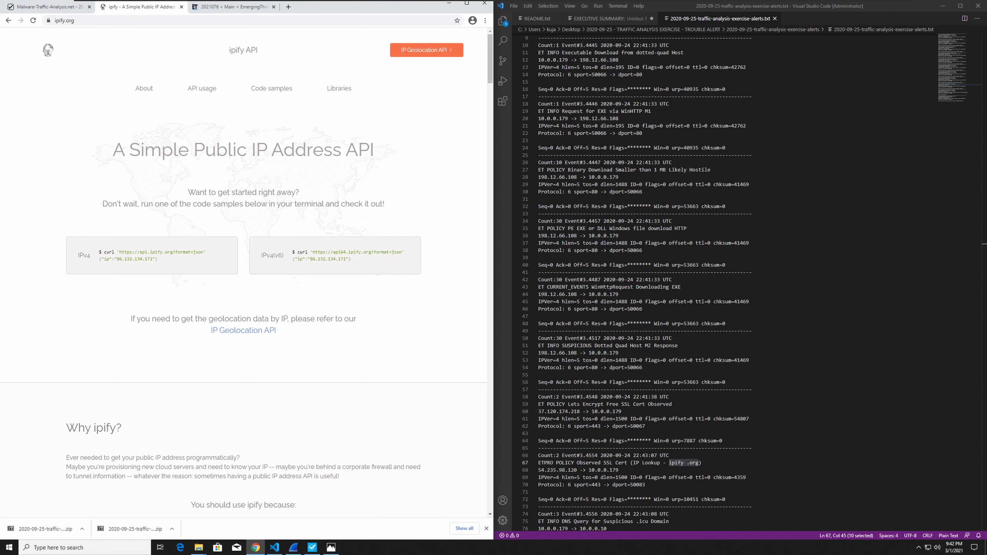
{"action": "scroll", "coordinate": [265, 345], "scroll_direction": "down", "scroll_amount": 4}
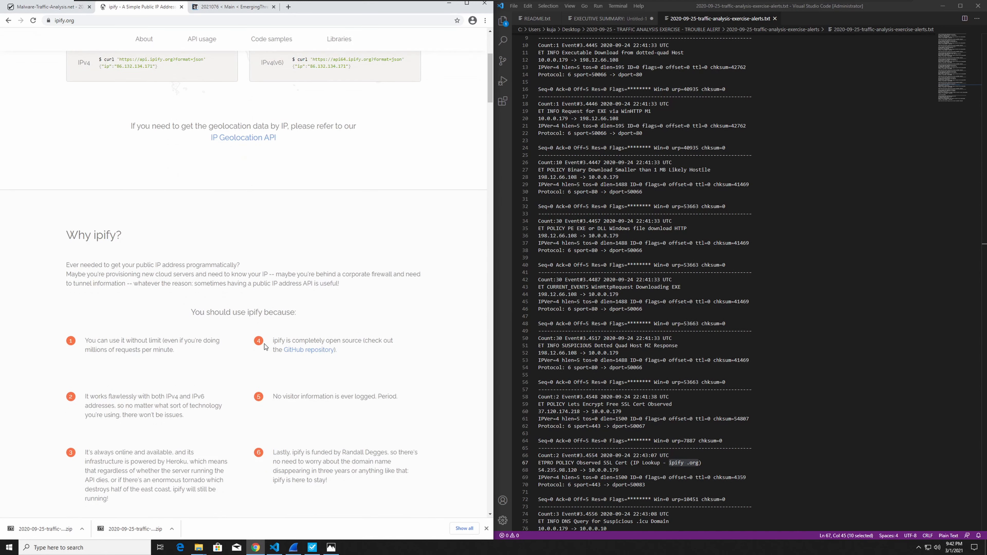
{"action": "scroll", "coordinate": [265, 344], "scroll_direction": "up", "scroll_amount": 3}
{"action": "scroll", "coordinate": [266, 346], "scroll_direction": "down", "scroll_amount": 1}
{"action": "scroll", "coordinate": [265, 346], "scroll_direction": "up", "scroll_amount": 2}
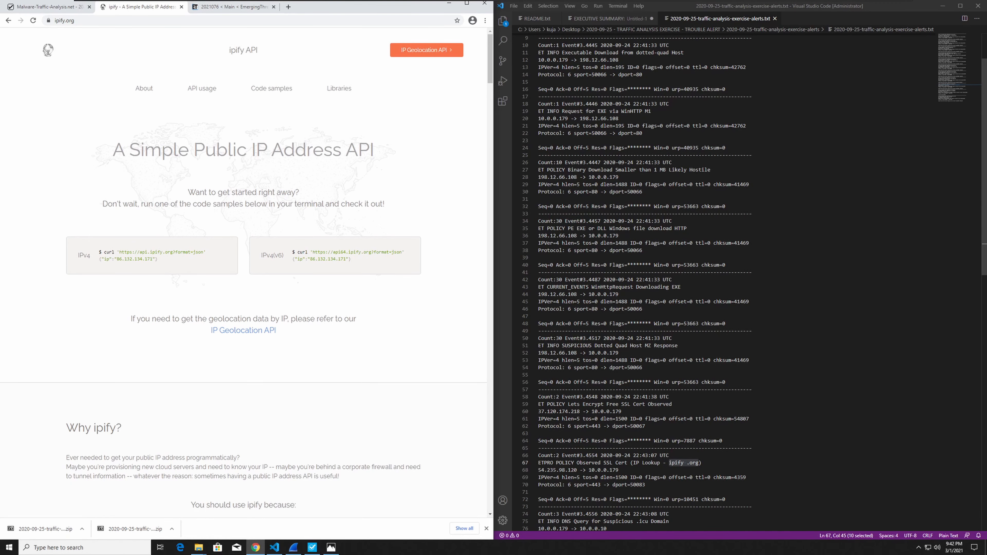
Review the ipify lookup alert's source IP 54.235.98.120 and the remaining alerts through the end of the alerts text file.
{"action": "left_click", "coordinate": [647, 426]}
{"action": "scroll", "coordinate": [646, 426], "scroll_direction": "down", "scroll_amount": 3}
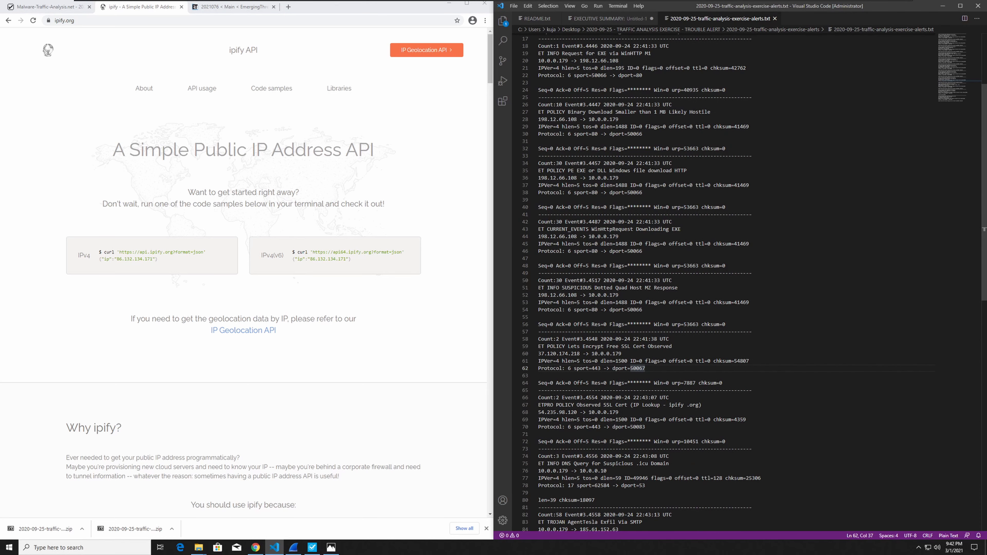
{"action": "left_click", "coordinate": [556, 413]}
{"action": "scroll", "coordinate": [556, 413], "scroll_direction": "down", "scroll_amount": 2}
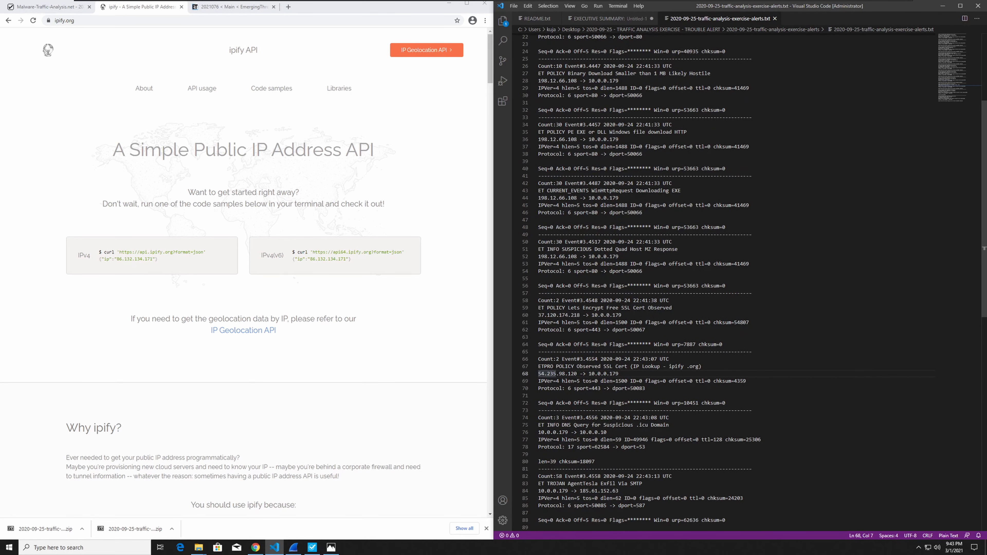
{"action": "left_click_drag", "start_coordinate": [580, 374], "coordinate": [529, 374]}
{"action": "scroll", "coordinate": [739, 280], "scroll_direction": "down", "scroll_amount": 1}
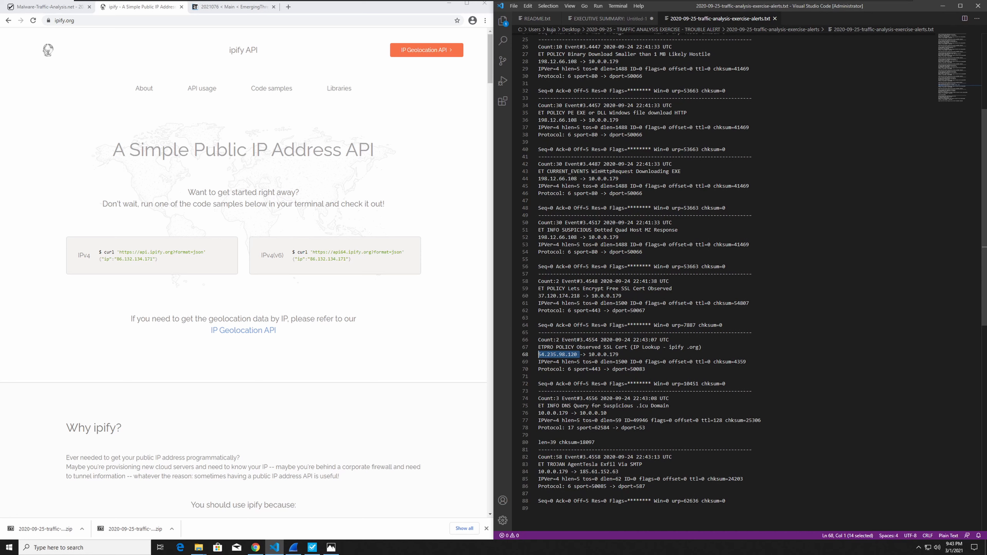
Copy the destination IP 185.61.152.63 from the AgentTesla exfiltration alert and search VirusTotal for it.
{"action": "left_click_drag", "start_coordinate": [618, 472], "coordinate": [579, 472]}
{"action": "key", "text": "ctrl+c"}
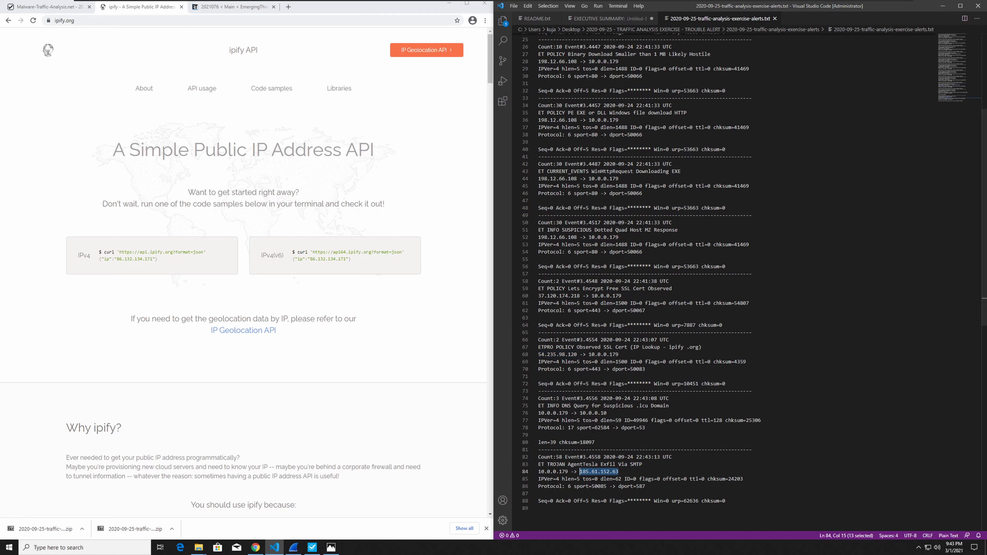
{"action": "left_click", "coordinate": [71, 7]}
{"action": "left_click", "coordinate": [245, 7]}
{"action": "left_click", "coordinate": [243, 18]}
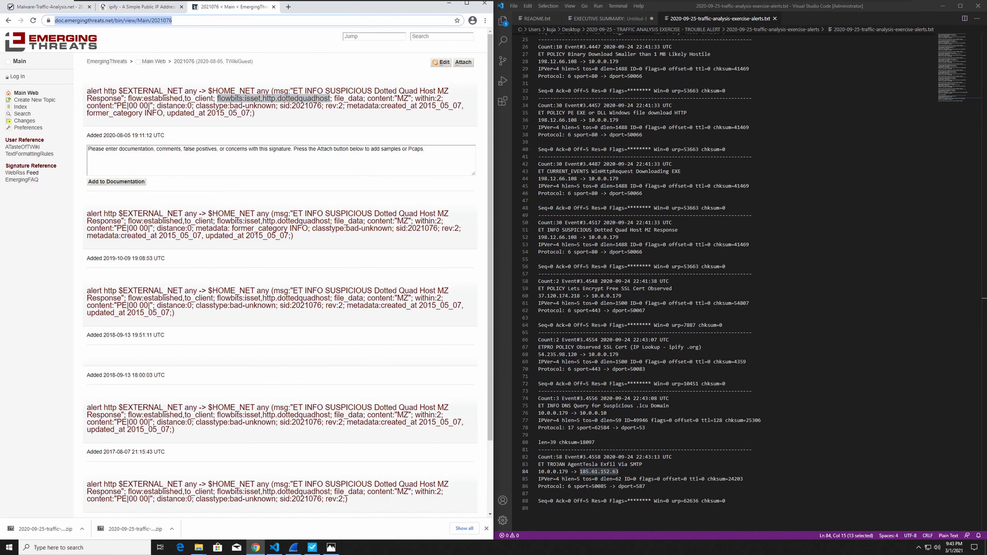
{"action": "type", "text": "vi"}
{"action": "key", "text": "Return"}
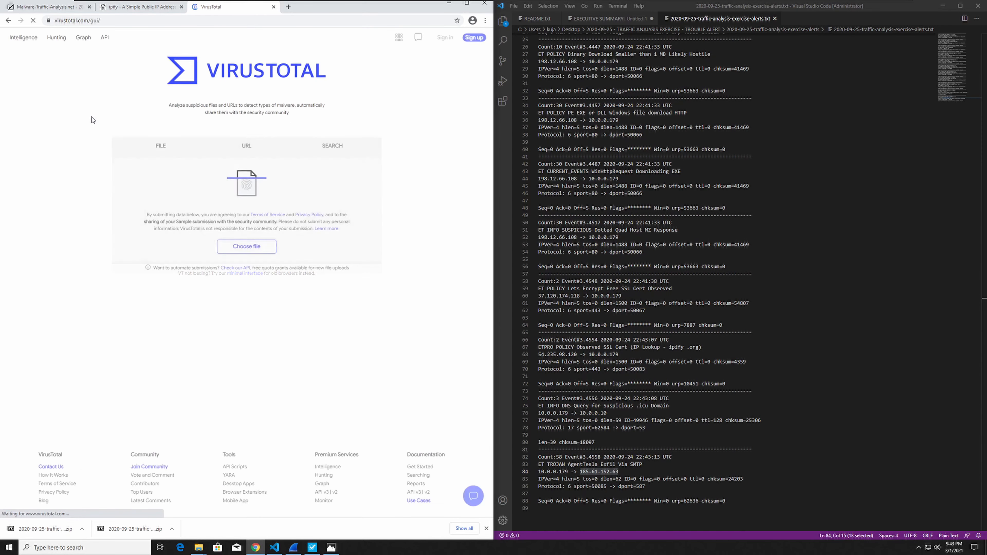
{"action": "key", "text": "ctrl+v"}
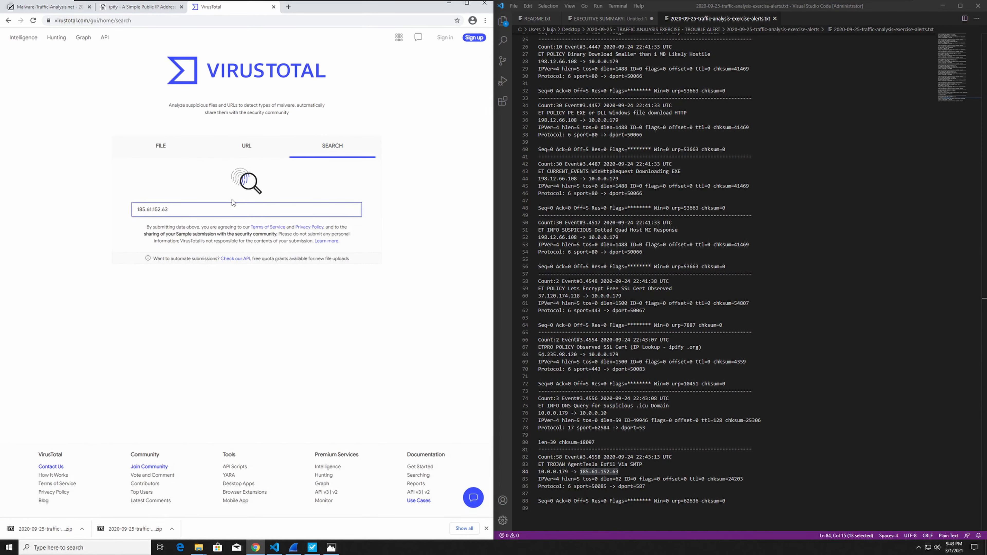
{"action": "key", "text": "Return"}
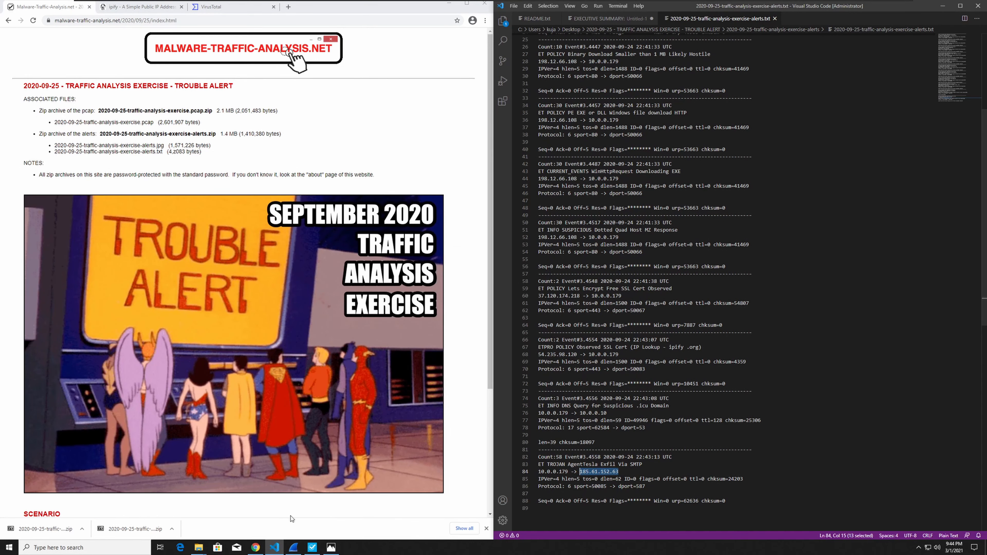
Switch to Wireshark and filter the capture with ip.addr == 185.61.152.63.
{"action": "left_click", "coordinate": [449, 3]}
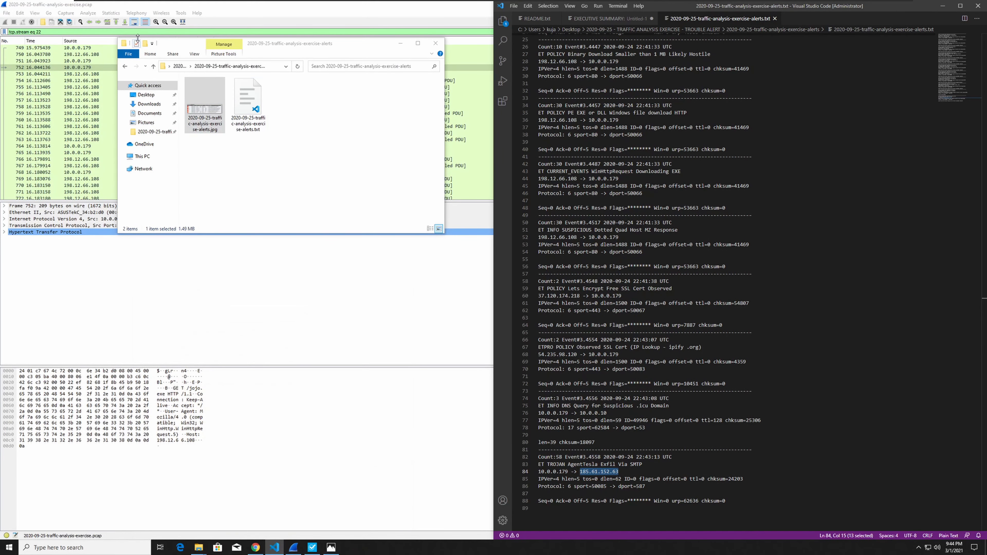
{"action": "left_click", "coordinate": [132, 32]}
{"action": "key", "text": "ctrl+a"}
{"action": "key", "text": "ctrl+v"}
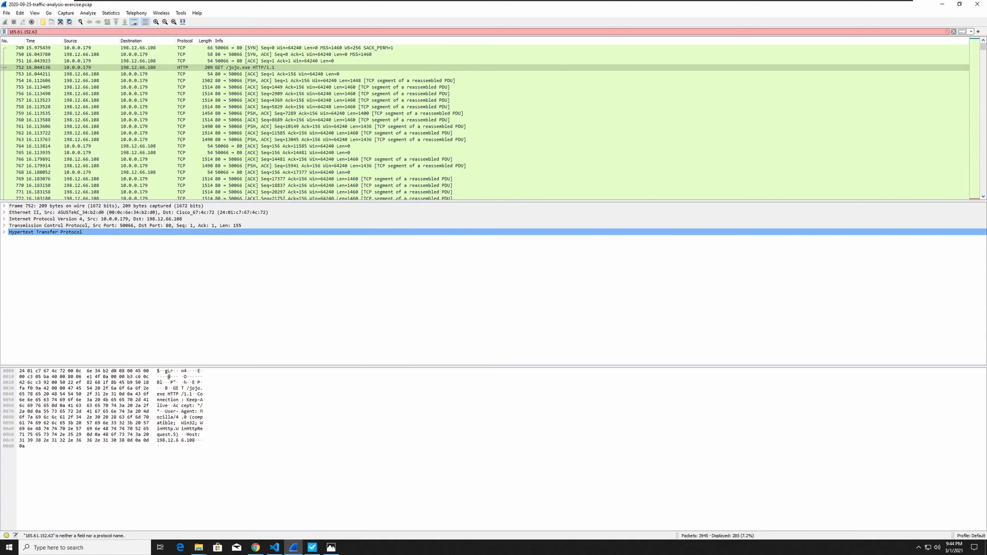
{"action": "key", "text": "Home"}
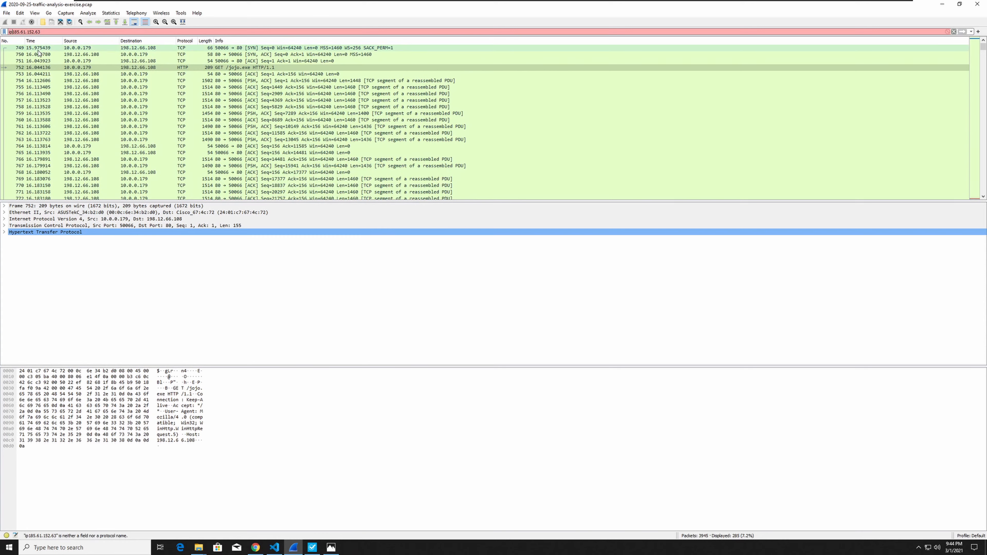
{"action": "type", "text": "ip.addr =="}
{"action": "key", "text": "Return"}
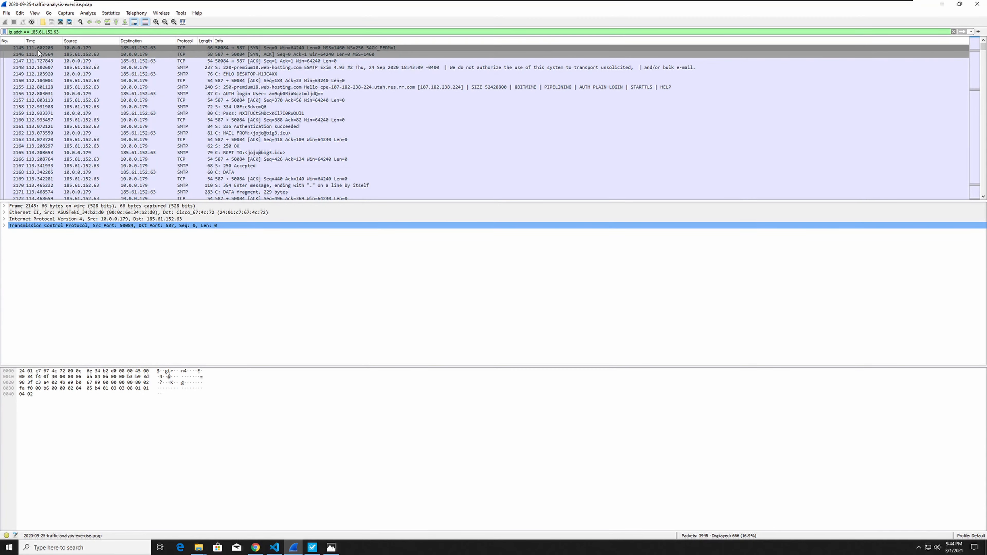
Follow the TCP stream of the first SMTP server greeting packet from 185.61.152.63.
{"action": "left_click", "coordinate": [230, 80]}
{"action": "left_click", "coordinate": [231, 68]}
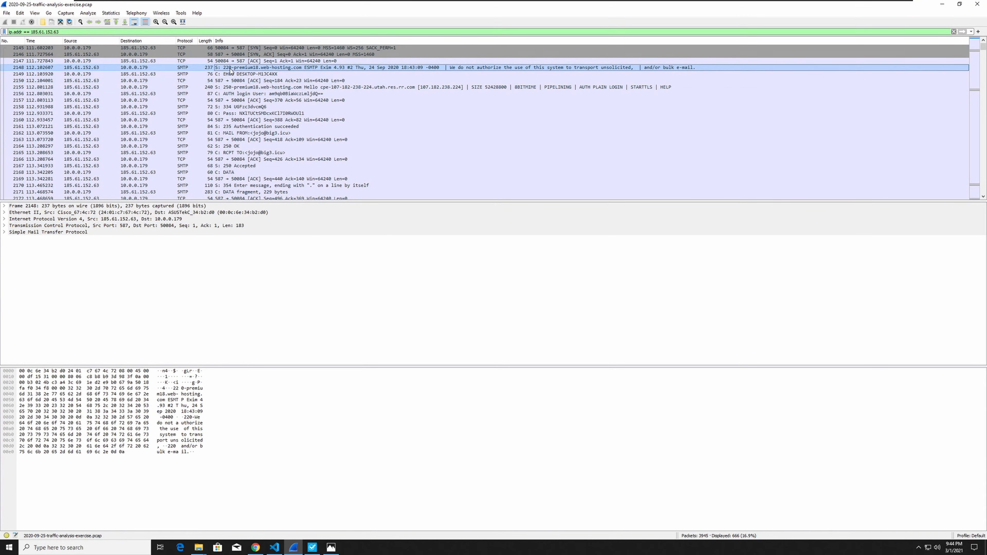
{"action": "right_click", "coordinate": [231, 70]}
{"action": "mouse_move", "coordinate": [263, 177]}
{"action": "left_click", "coordinate": [410, 178]}
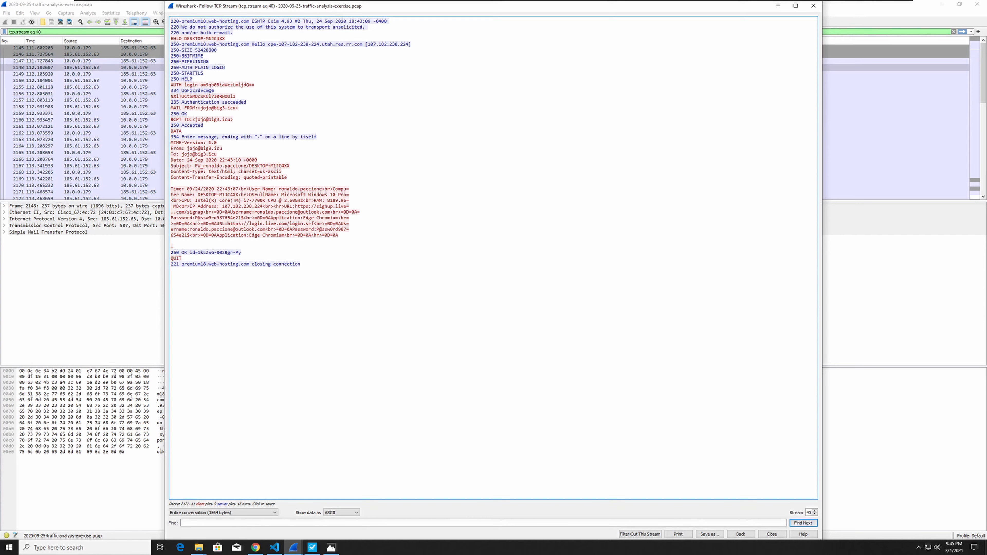
Examine the SMTP stream's recipient address, Windows user name, computer name and captured account e-mail.
{"action": "left_click_drag", "start_coordinate": [197, 119], "coordinate": [205, 119]}
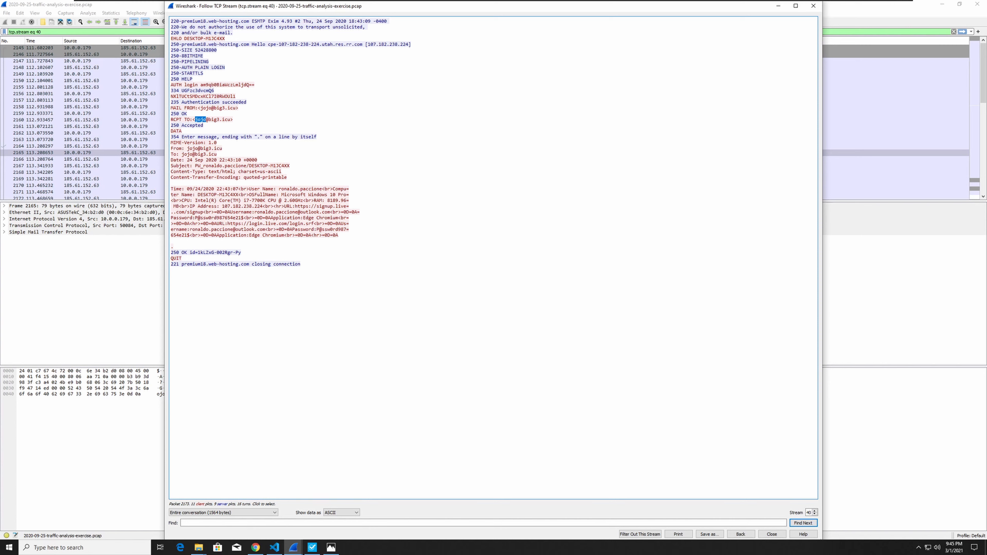
{"action": "left_click_drag", "start_coordinate": [279, 189], "coordinate": [322, 189]}
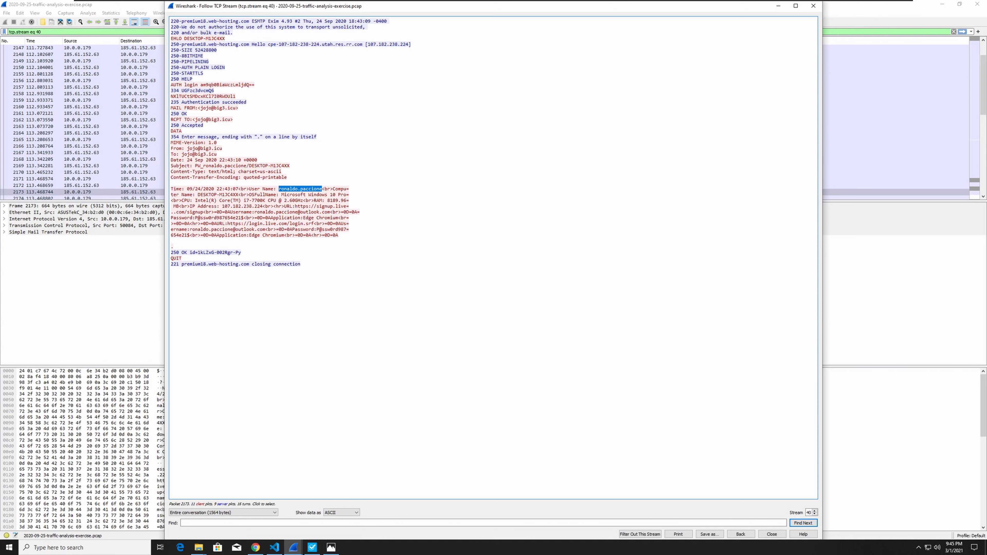
{"action": "left_click_drag", "start_coordinate": [198, 195], "coordinate": [241, 195]}
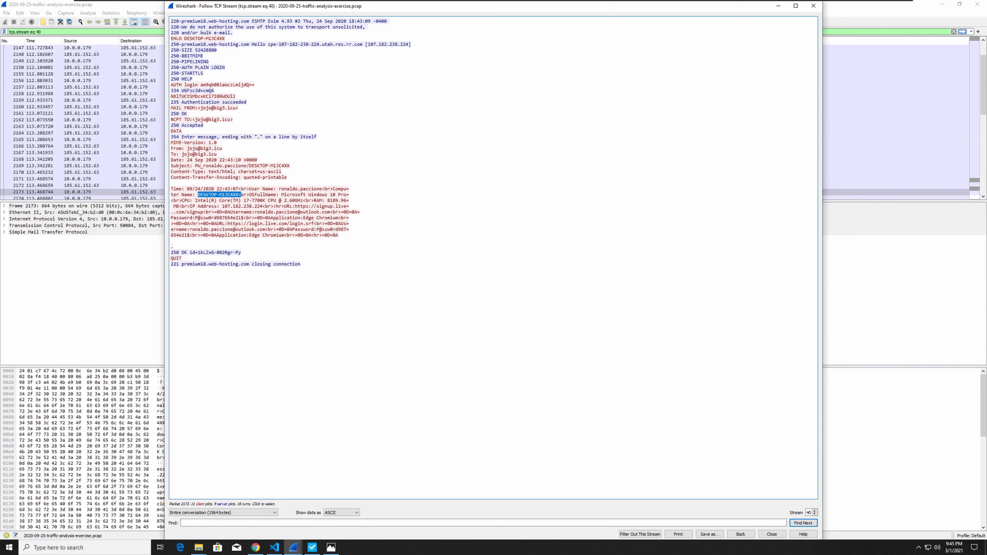
{"action": "left_click_drag", "start_coordinate": [255, 212], "coordinate": [332, 212]}
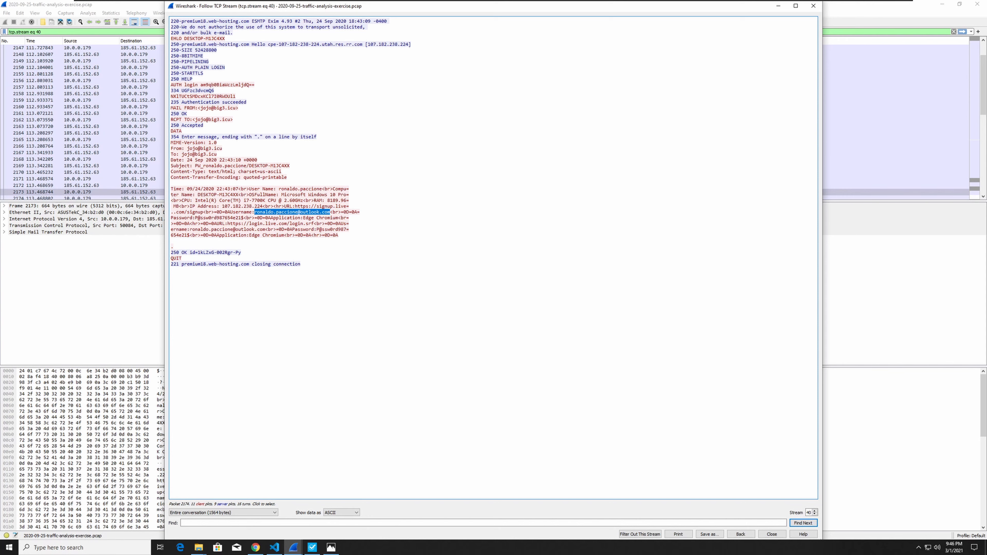
Copy the exfiltrated e-mail, including the stolen account password, from its From line onward into the report's Malicious traffic section in place of the CNameString line.
{"action": "left_click_drag", "start_coordinate": [341, 235], "coordinate": [171, 148]}
{"action": "key", "text": "ctrl+c"}
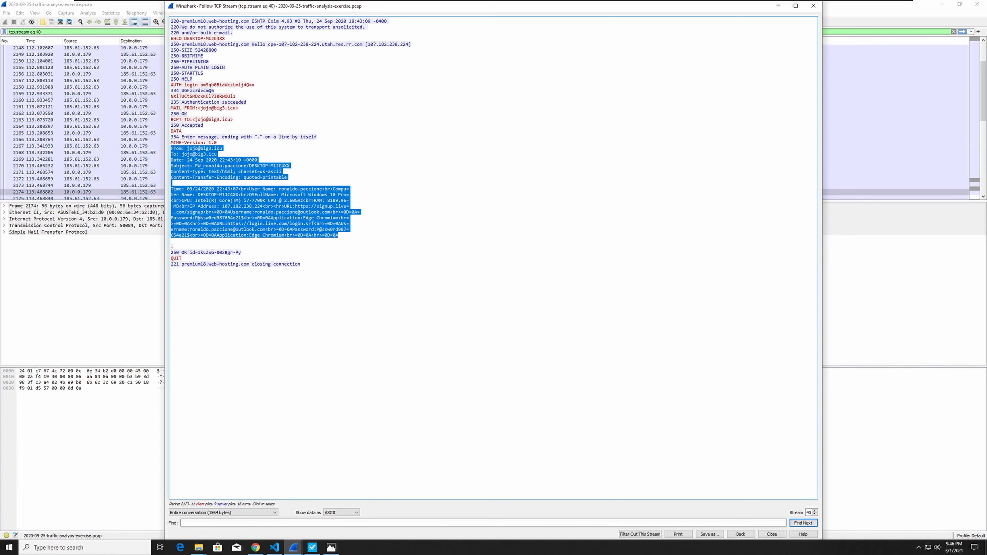
{"action": "left_click", "coordinate": [274, 547]}
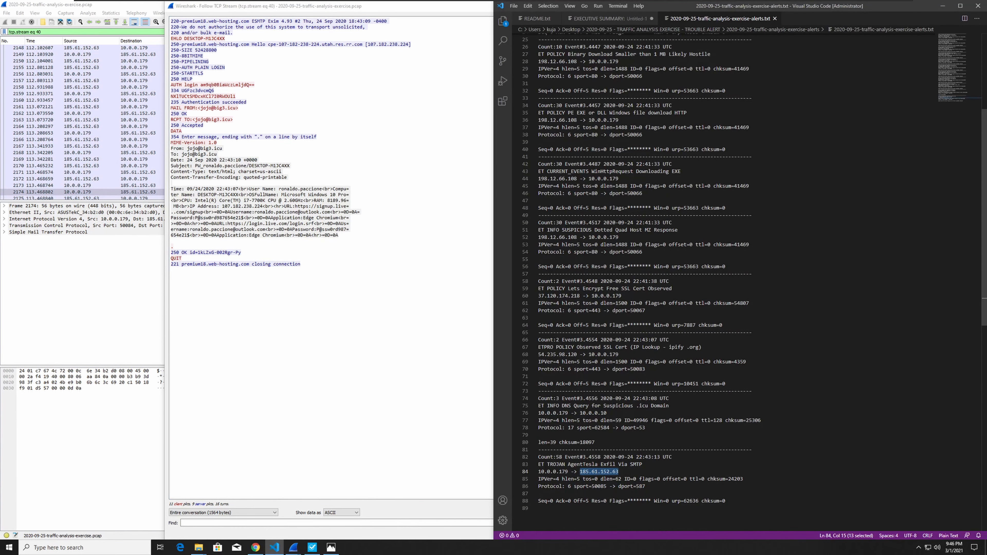
{"action": "left_click", "coordinate": [621, 18]}
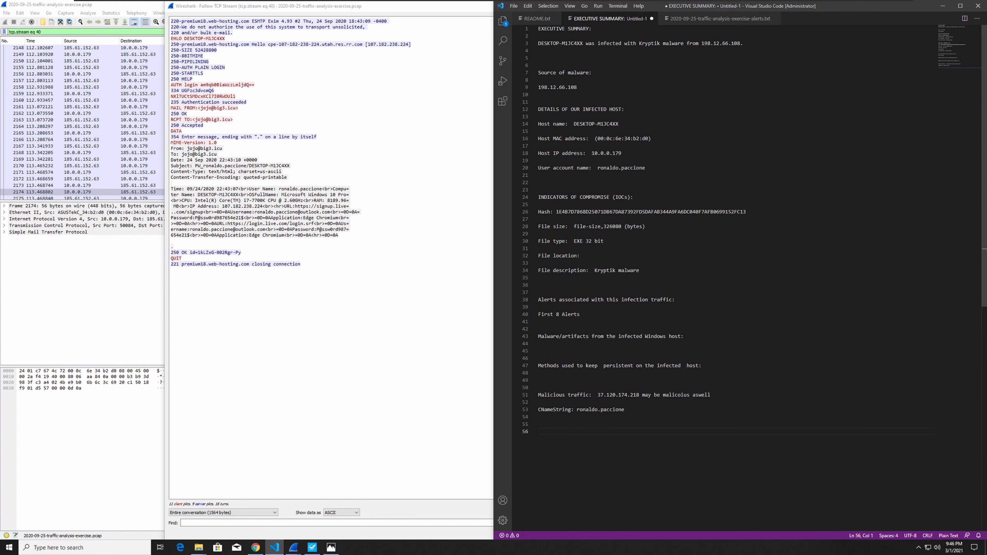
{"action": "left_click", "coordinate": [712, 395]}
{"action": "key", "text": "Return"}
{"action": "key", "text": "Return"}
{"action": "key", "text": "ctrl+v"}
{"action": "key", "text": "Return"}
{"action": "key", "text": "Return"}
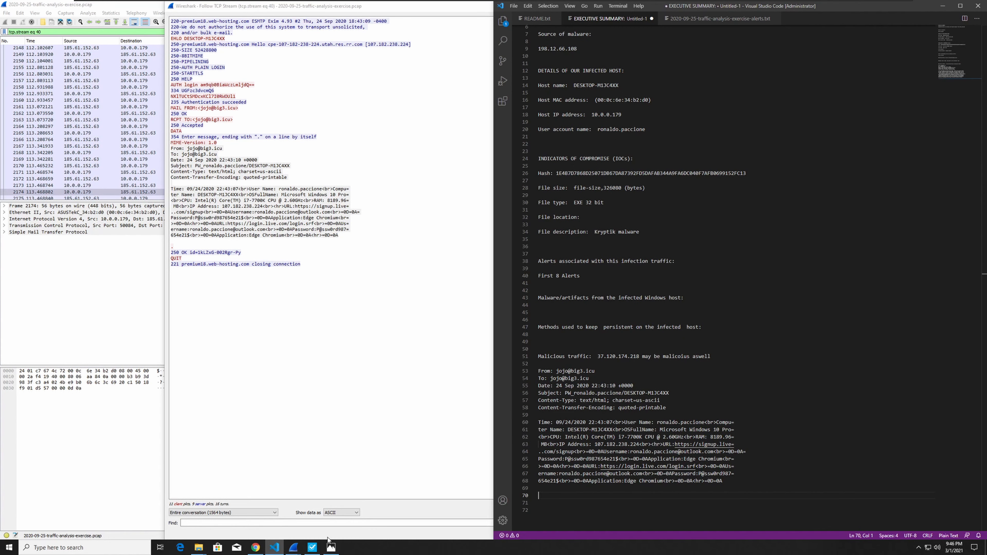
Return to the alerts text file and review the alert about the DNS query for a suspicious .icu domain.
{"action": "left_click", "coordinate": [312, 547]}
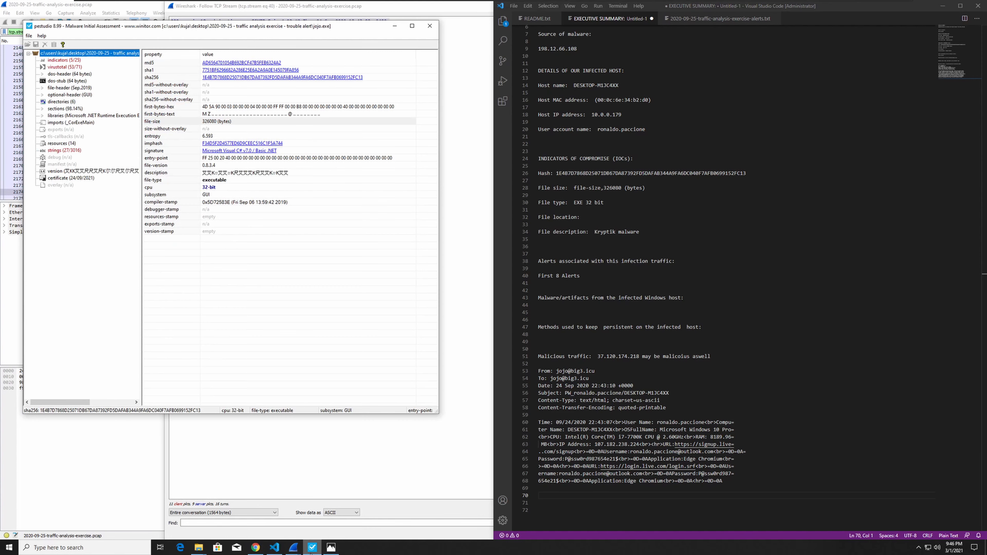
{"action": "left_click", "coordinate": [312, 549]}
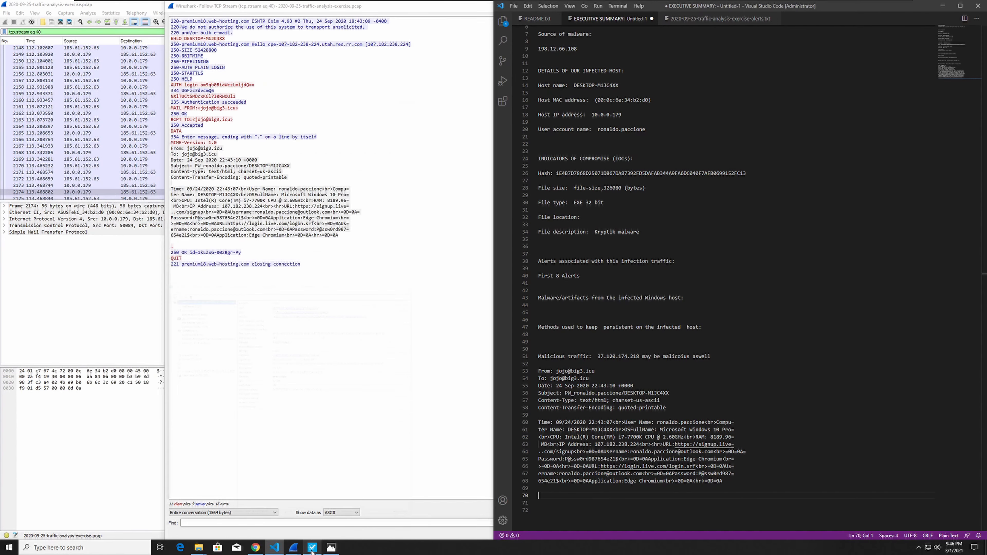
{"action": "left_click", "coordinate": [726, 22]}
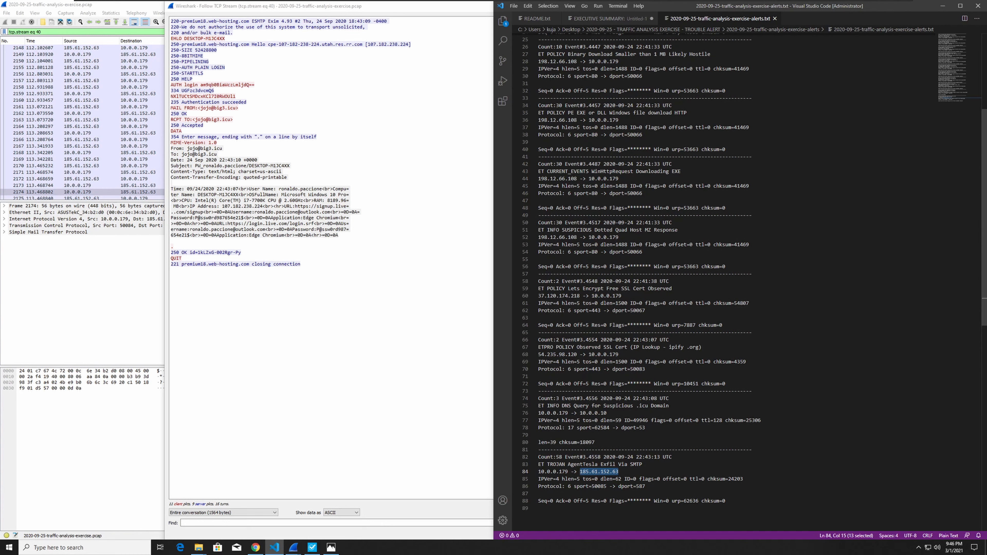
{"action": "double_click", "coordinate": [643, 406]}
{"action": "key", "text": "shift+Left"}
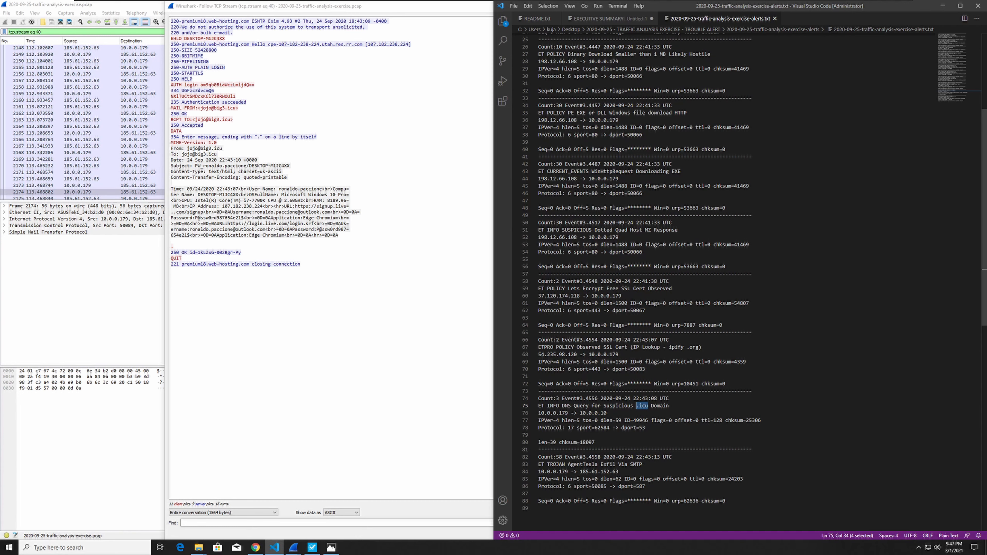
{"action": "left_click", "coordinate": [613, 421]}
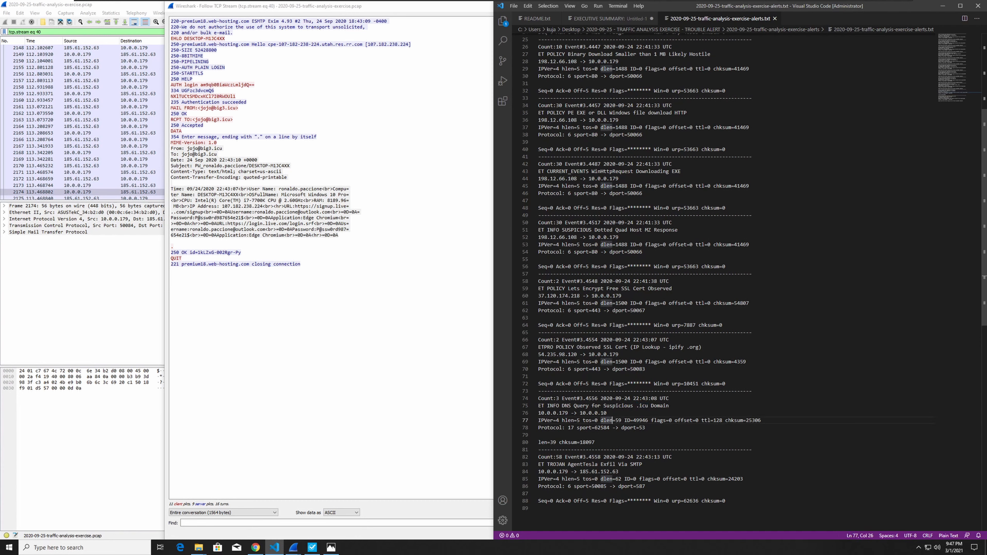
{"action": "left_click", "coordinate": [596, 405]}
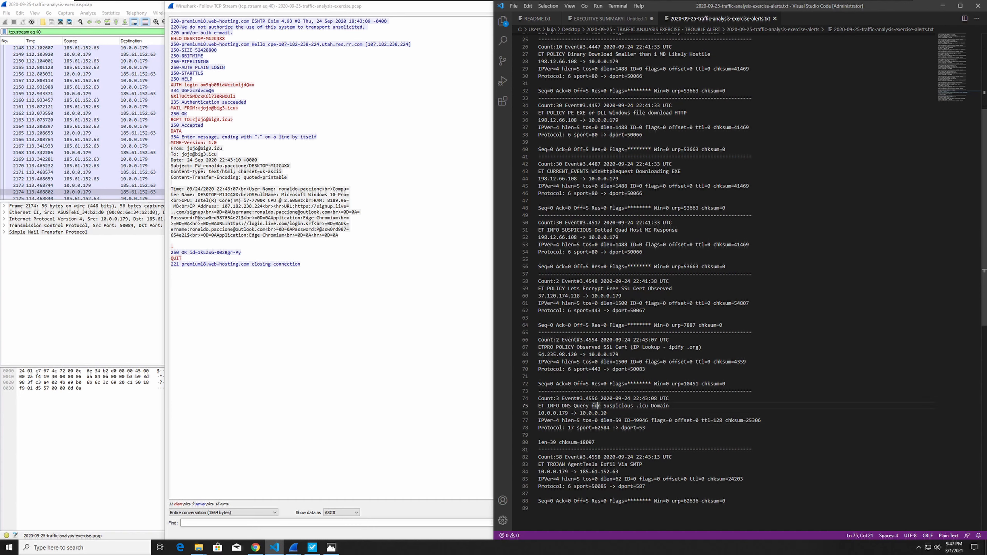
{"action": "left_click", "coordinate": [570, 369]}
{"action": "left_click_drag", "start_coordinate": [578, 354], "coordinate": [538, 355]}
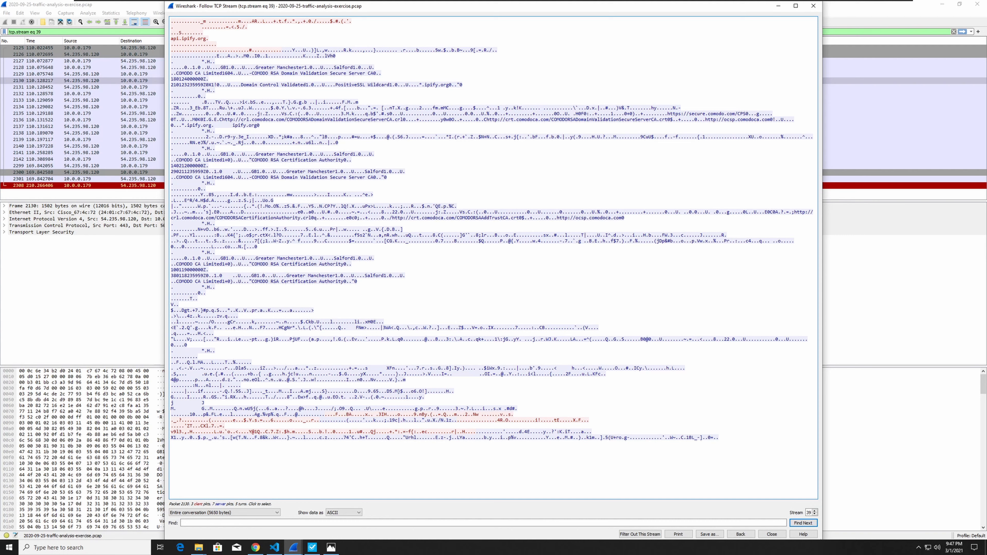
{"action": "left_click_drag", "start_coordinate": [485, 119], "coordinate": [546, 119]}
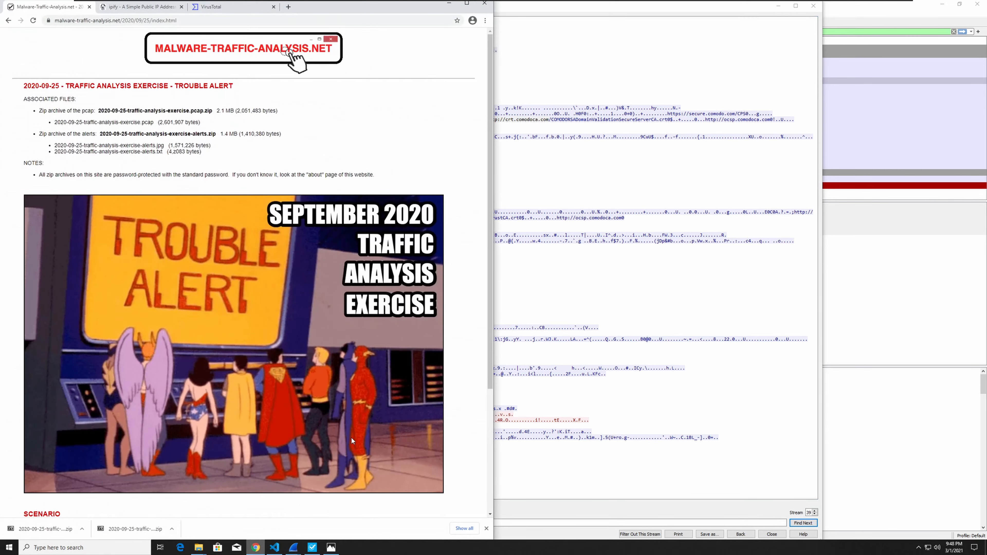
{"action": "left_click", "coordinate": [206, 11]}
{"action": "key", "text": "ctrl+a"}
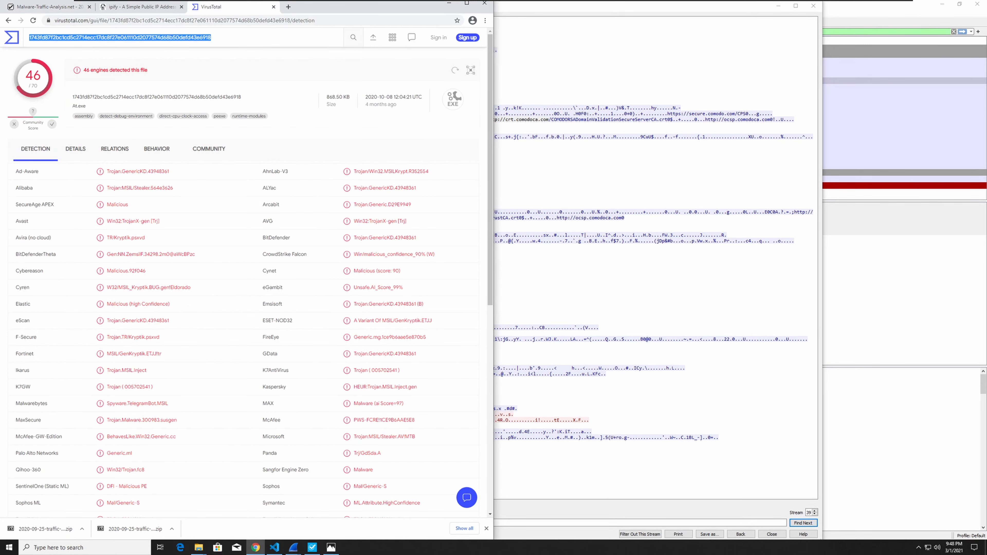
{"action": "type", "text": "http://crt.comodoca.com"}
{"action": "key", "text": "Return"}
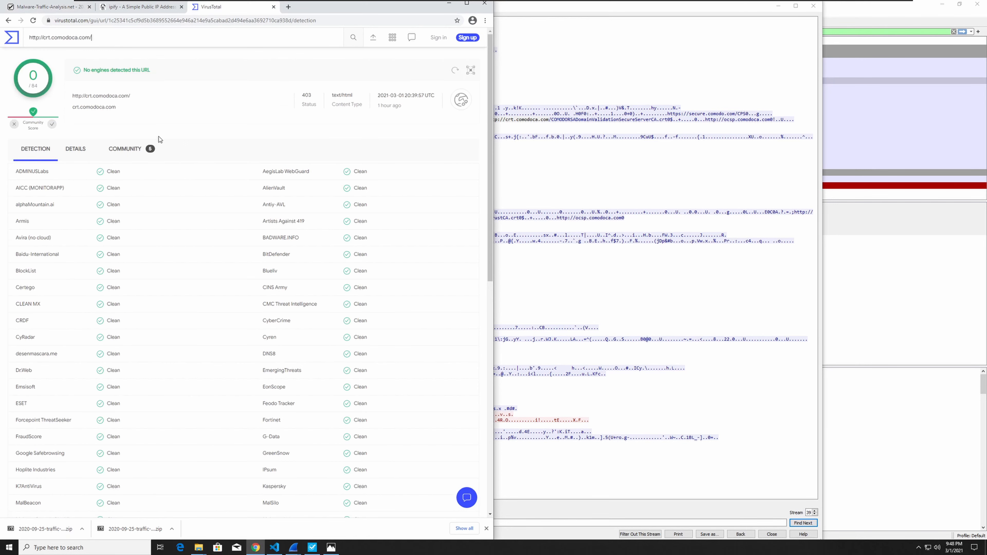
{"action": "left_click", "coordinate": [179, 150]}
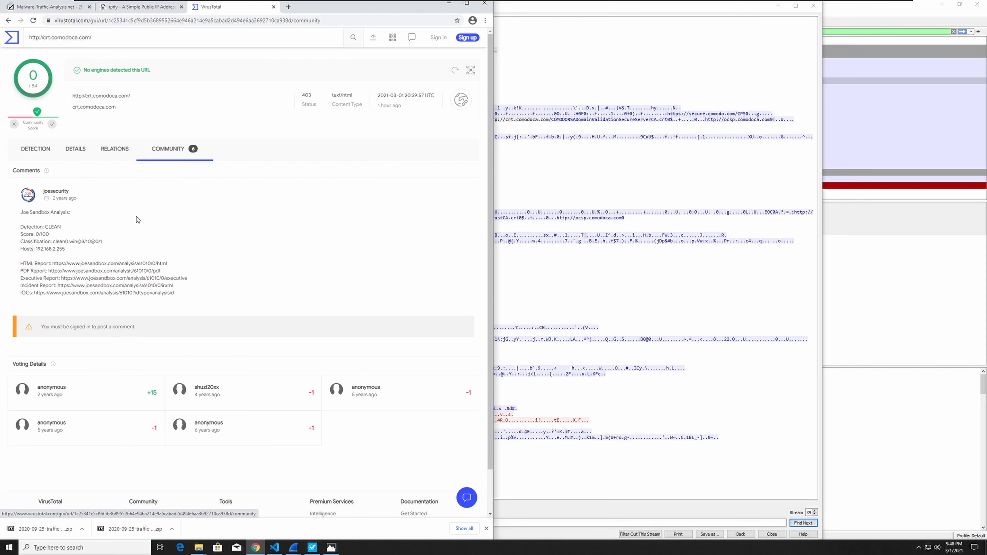
{"action": "left_click", "coordinate": [37, 151]}
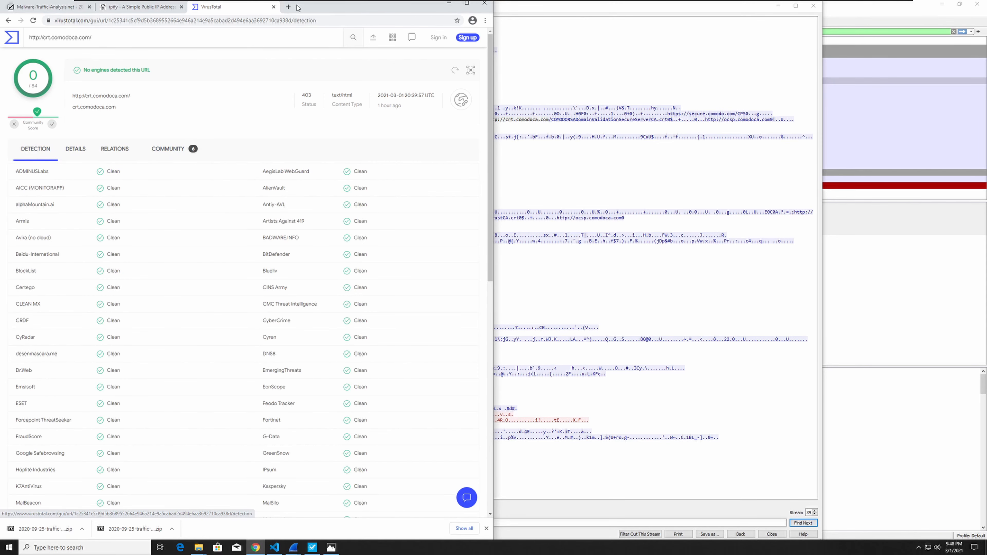
{"action": "left_click", "coordinate": [288, 7]}
{"action": "type", "text": "crt.comodoca.com"}
{"action": "key", "text": "Return"}
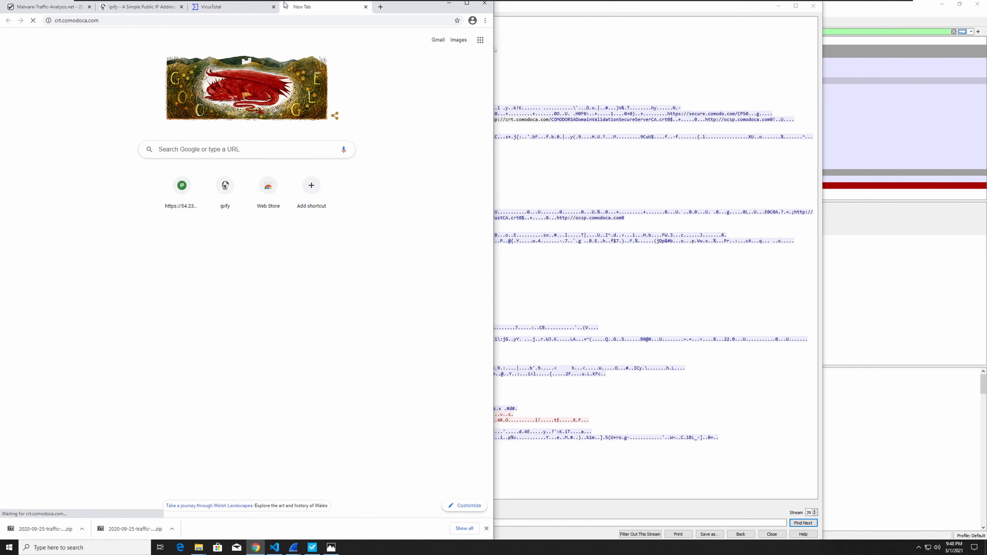
{"action": "left_click", "coordinate": [90, 22]}
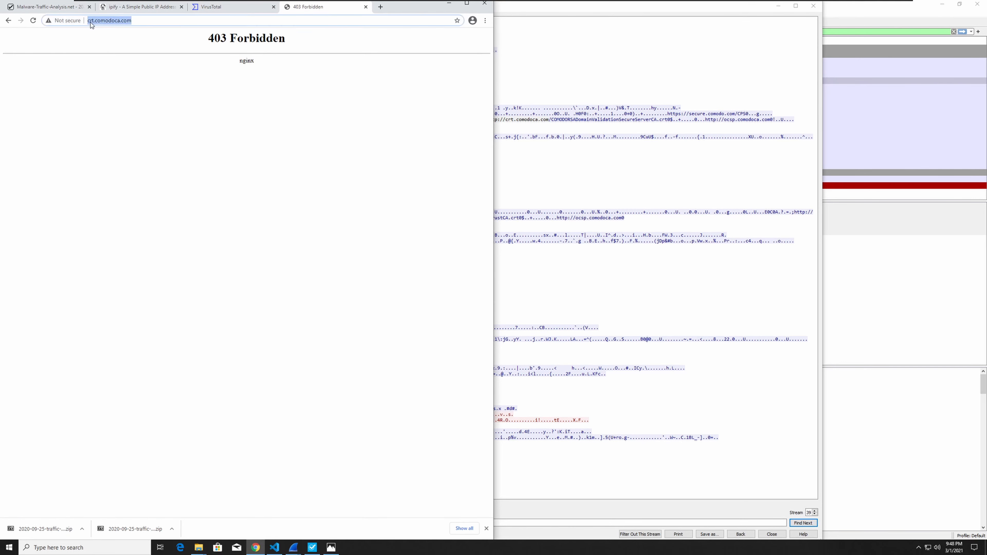
{"action": "left_click", "coordinate": [88, 21]}
{"action": "type", "text": "https://"}
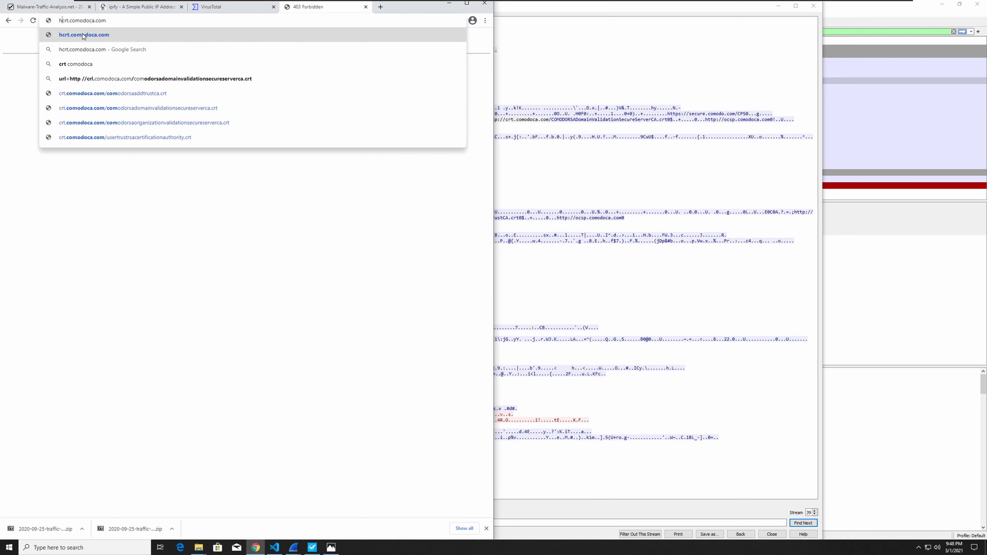
{"action": "key", "text": "Return"}
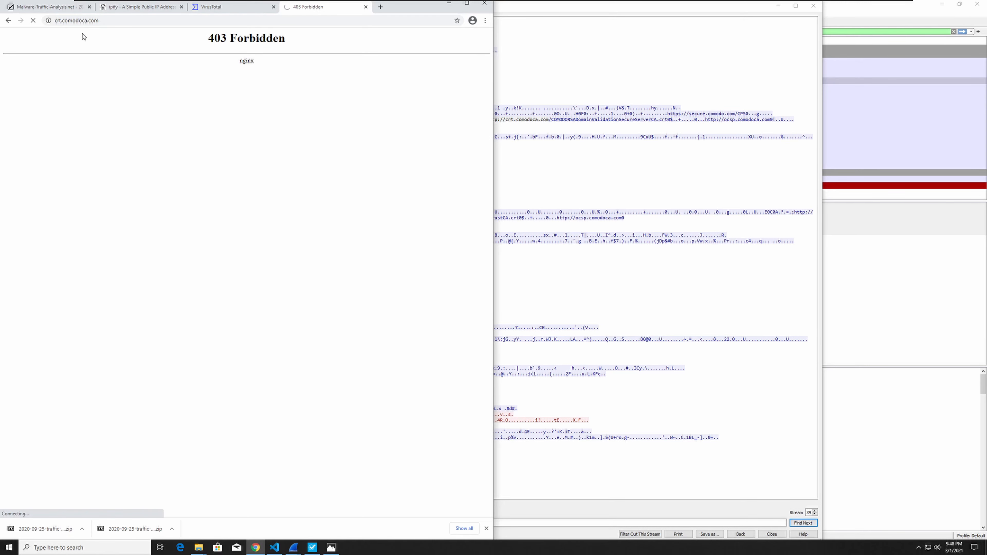
Close the crt.comodoca.com page, copy api.ipify.org from the followed TCP stream, and search VirusTotal for it.
{"action": "double_click", "coordinate": [239, 62]}
{"action": "left_click", "coordinate": [366, 7]}
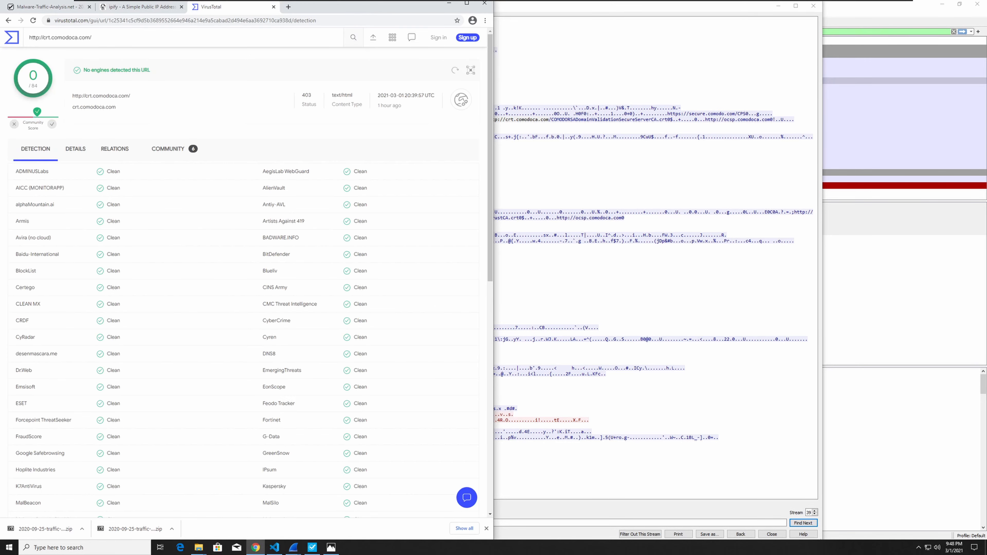
{"action": "left_click", "coordinate": [583, 287]}
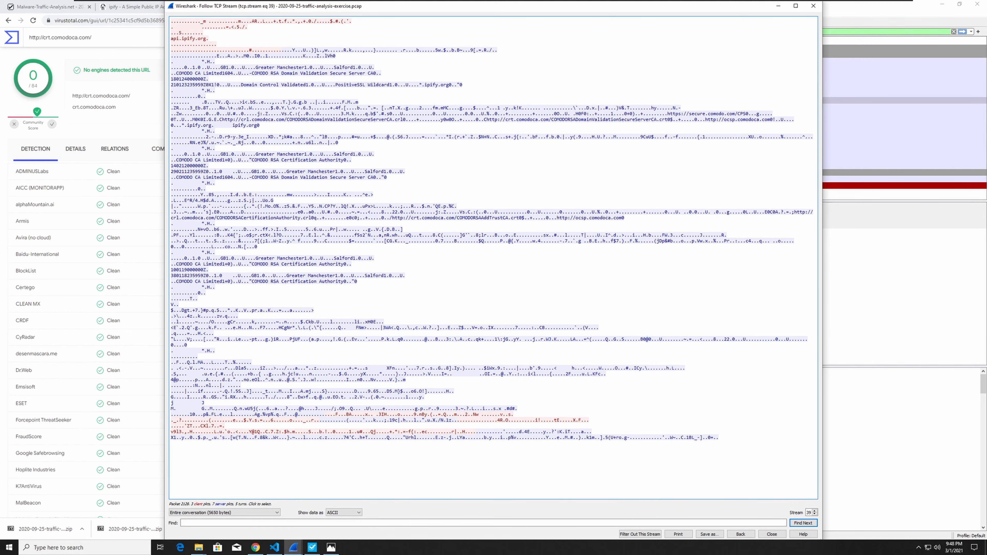
{"action": "left_click_drag", "start_coordinate": [206, 38], "coordinate": [177, 39]}
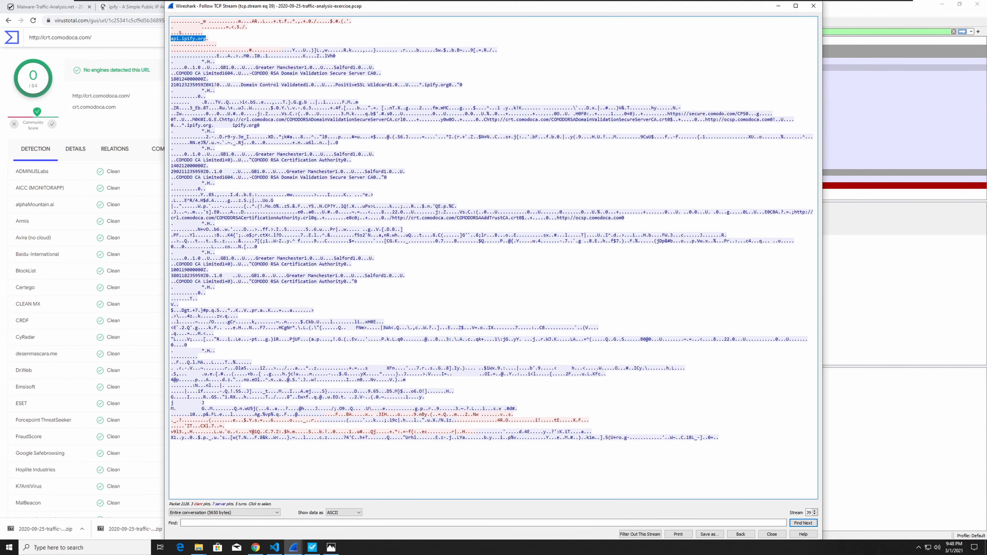
{"action": "left_click", "coordinate": [156, 59]}
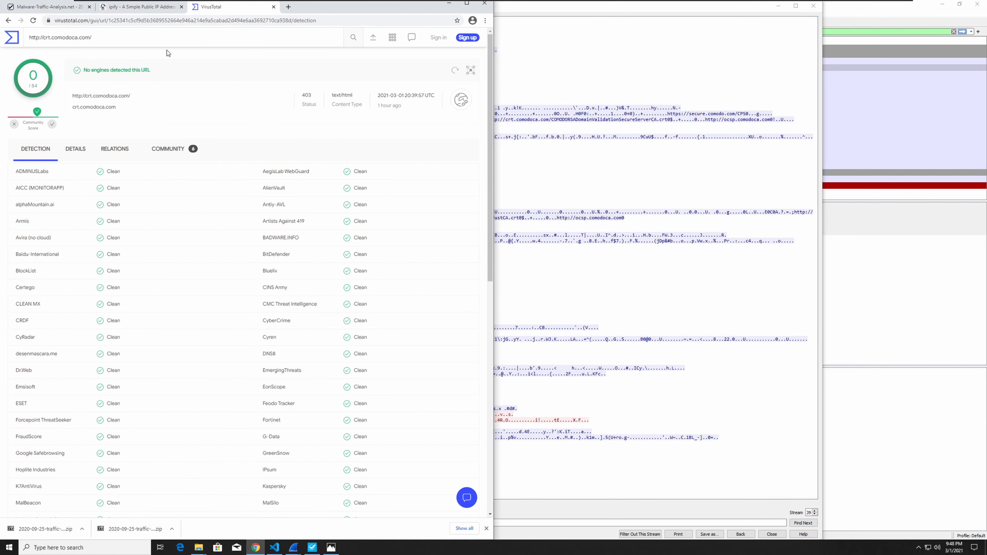
{"action": "key", "text": "ctrl+a"}
{"action": "type", "text": "api.ipify.org"}
{"action": "key", "text": "Return"}
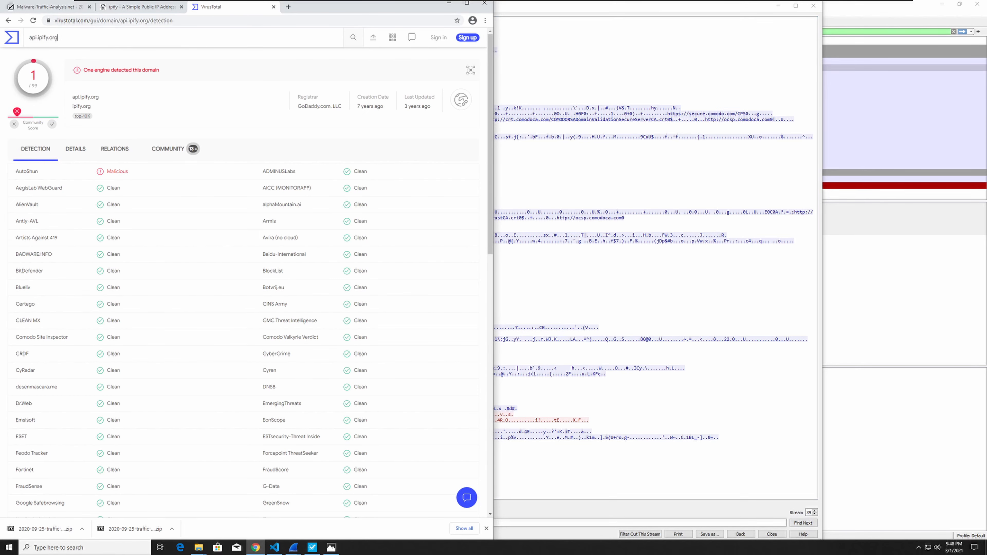
Review the vendor detections and community comments for api.ipify.org on VirusTotal.
{"action": "scroll", "coordinate": [159, 152], "scroll_direction": "down", "scroll_amount": 15}
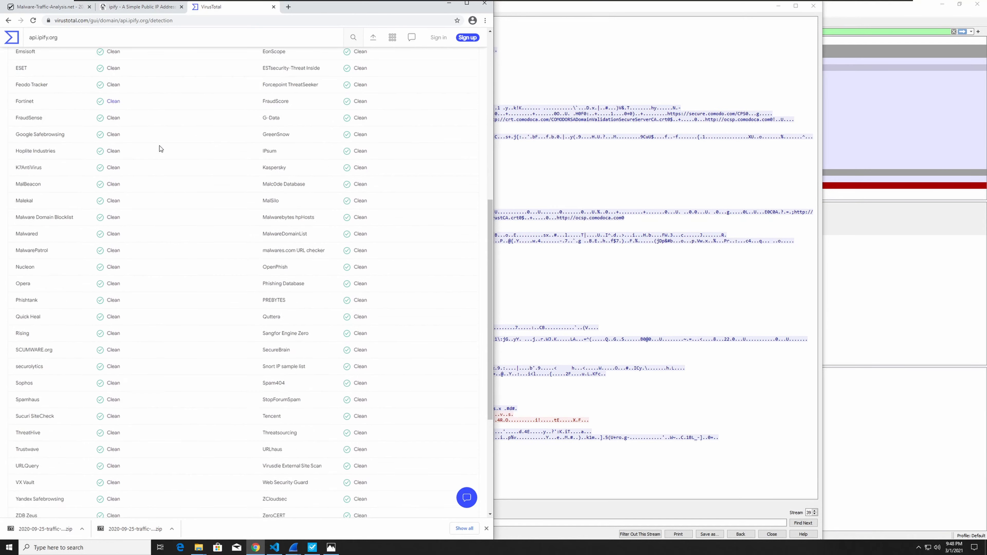
{"action": "scroll", "coordinate": [160, 160], "scroll_direction": "up", "scroll_amount": 15}
{"action": "left_click", "coordinate": [161, 160]}
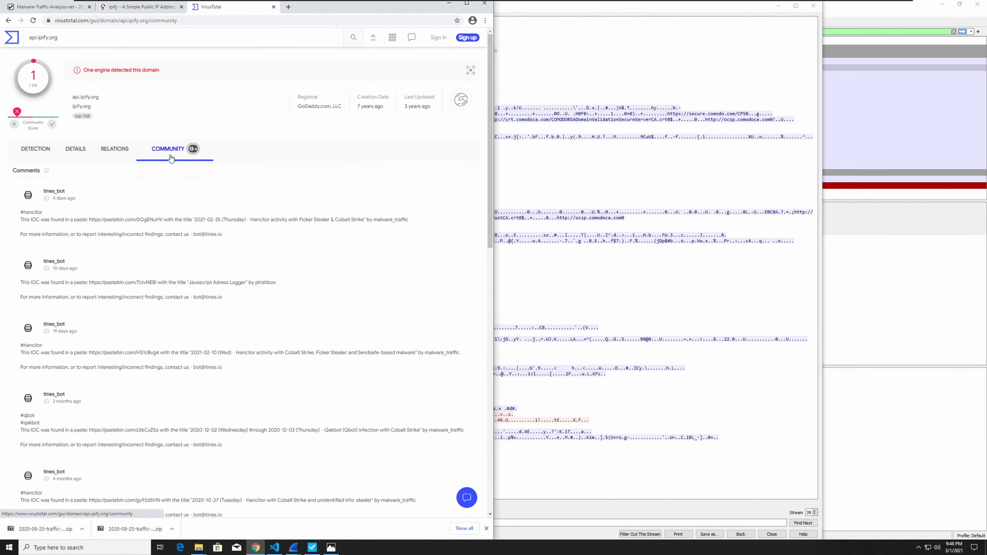
{"action": "scroll", "coordinate": [161, 223], "scroll_direction": "down", "scroll_amount": 5}
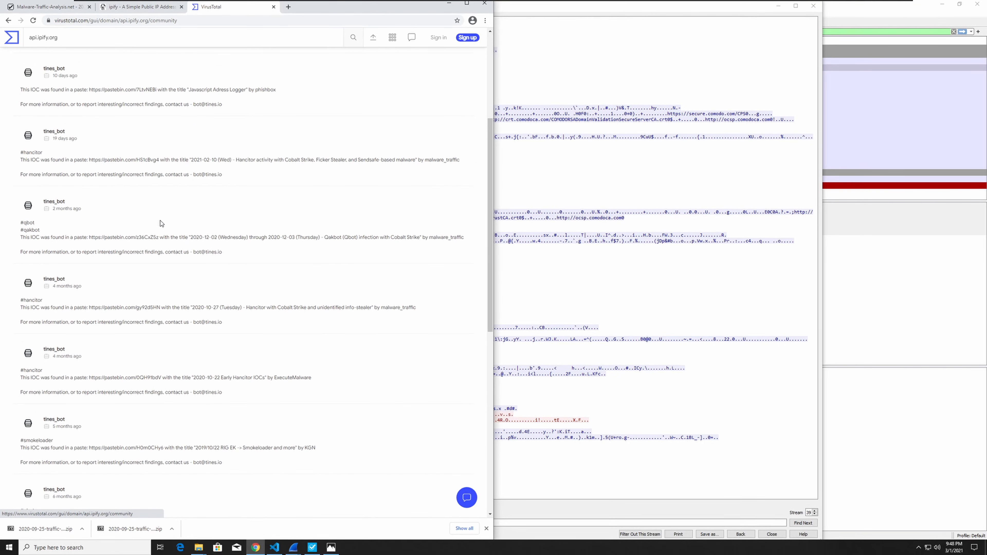
{"action": "scroll", "coordinate": [162, 223], "scroll_direction": "up", "scroll_amount": 5}
{"action": "left_click", "coordinate": [39, 158]}
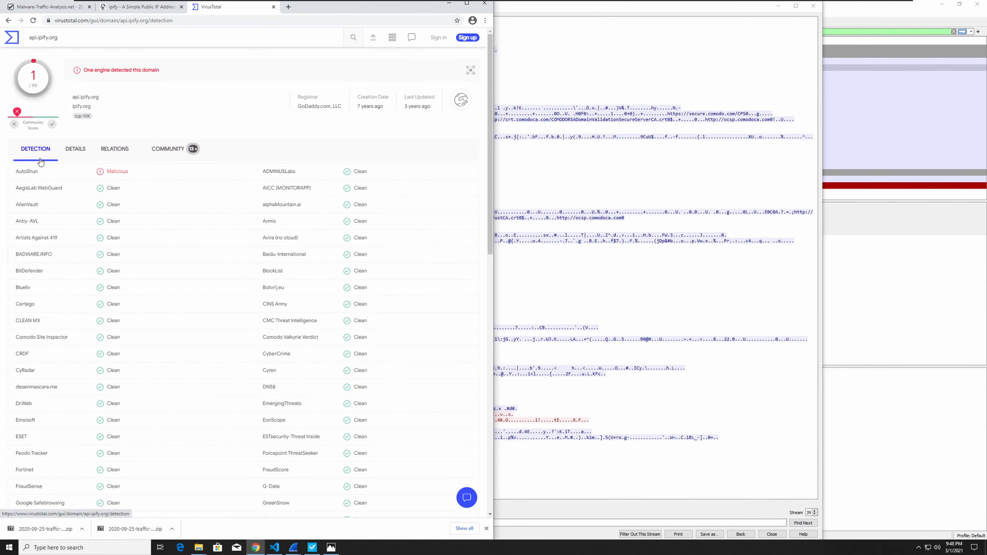
Examine the DNS records, HTTPS certificate and Whois details of api.ipify.org, and switch back to the Wireshark packet list.
{"action": "left_click", "coordinate": [74, 156]}
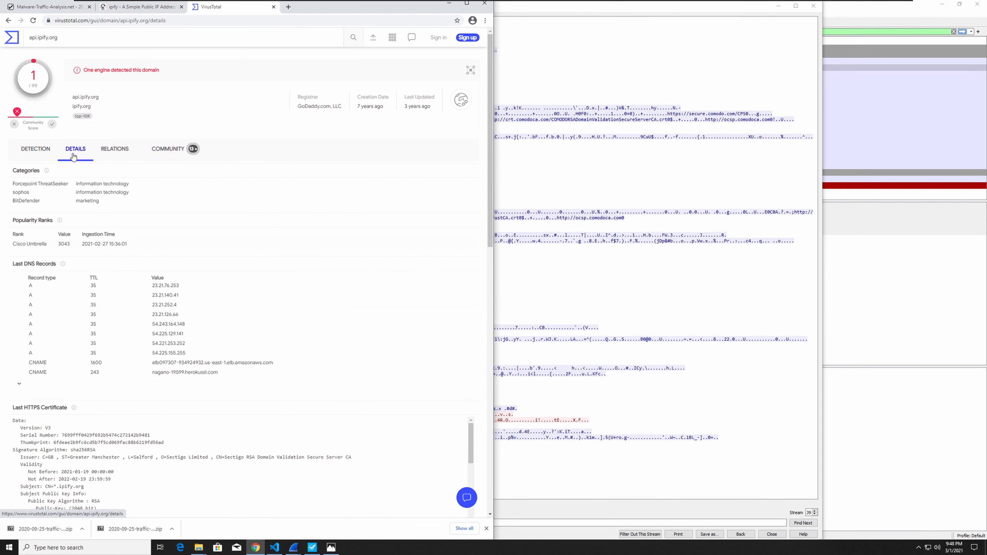
{"action": "scroll", "coordinate": [162, 295], "scroll_direction": "down", "scroll_amount": 3}
{"action": "scroll", "coordinate": [162, 296], "scroll_direction": "down", "scroll_amount": 5}
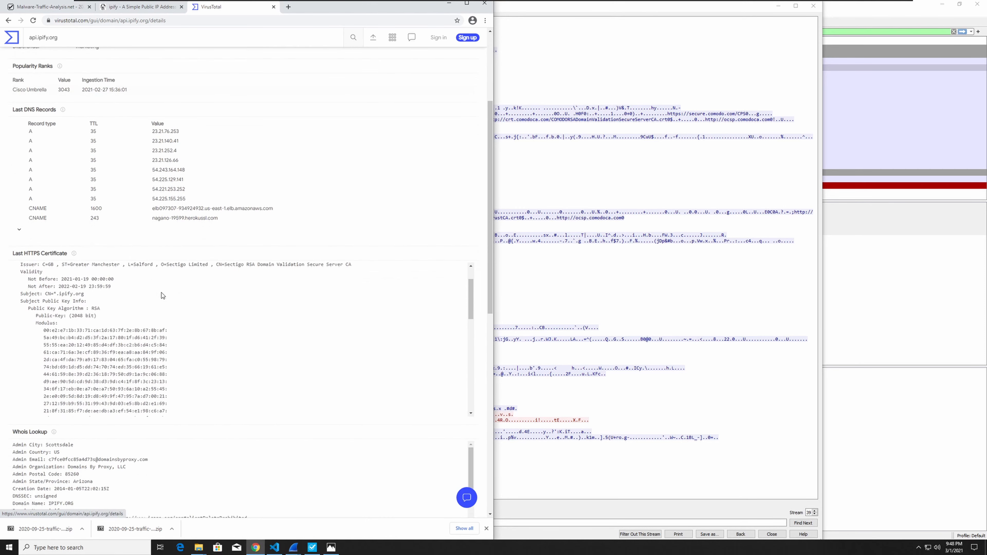
{"action": "scroll", "coordinate": [162, 295], "scroll_direction": "up", "scroll_amount": 5}
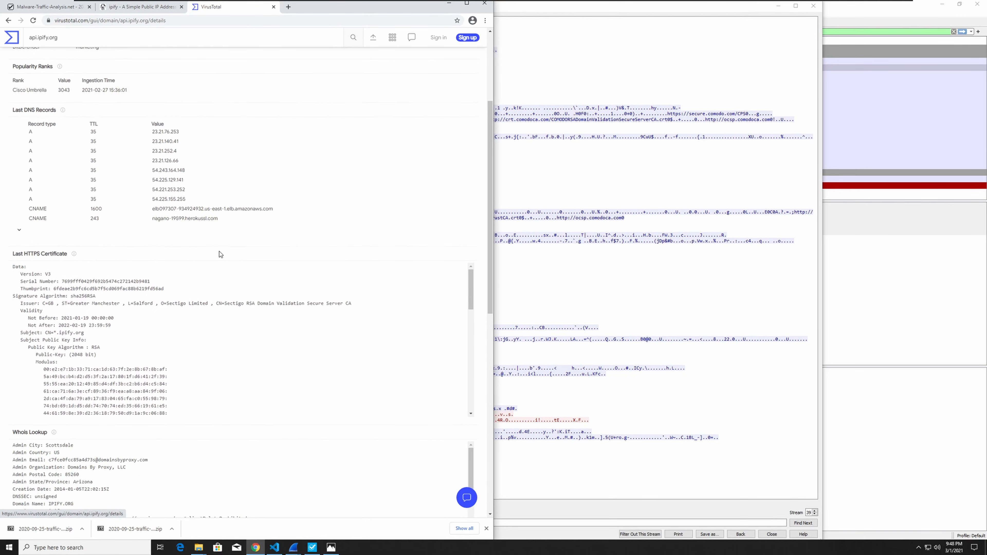
{"action": "scroll", "coordinate": [206, 273], "scroll_direction": "up", "scroll_amount": 4}
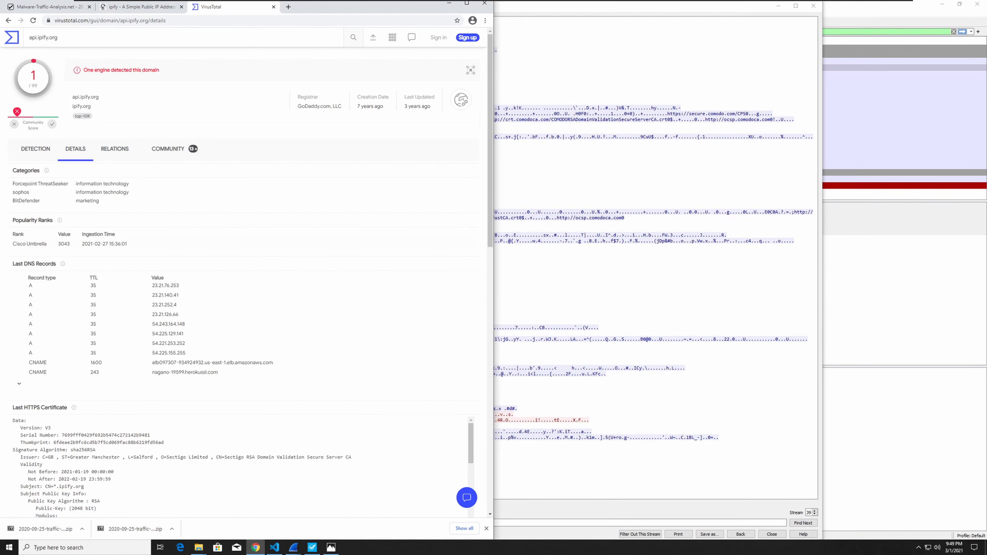
{"action": "left_click", "coordinate": [844, 534]}
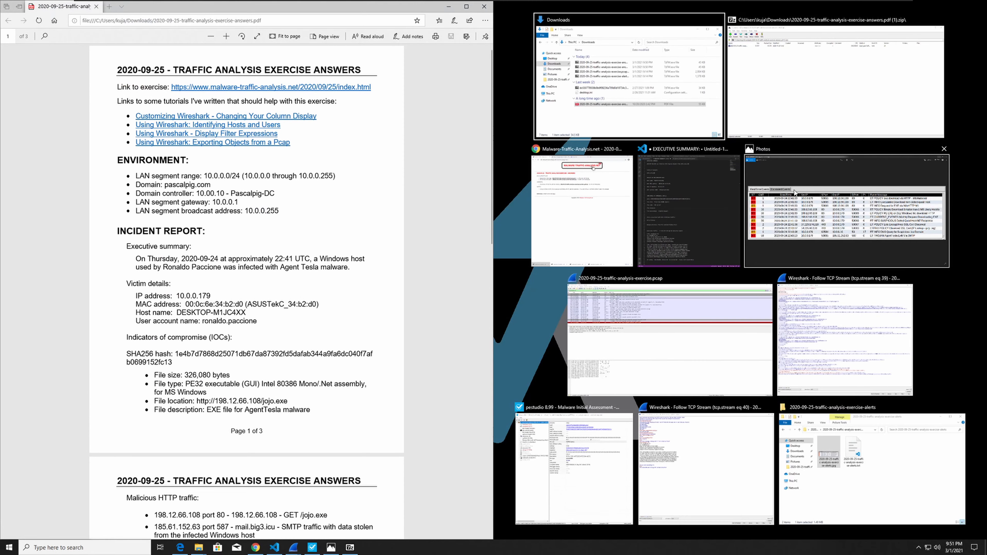
{"action": "left_click", "coordinate": [688, 210]}
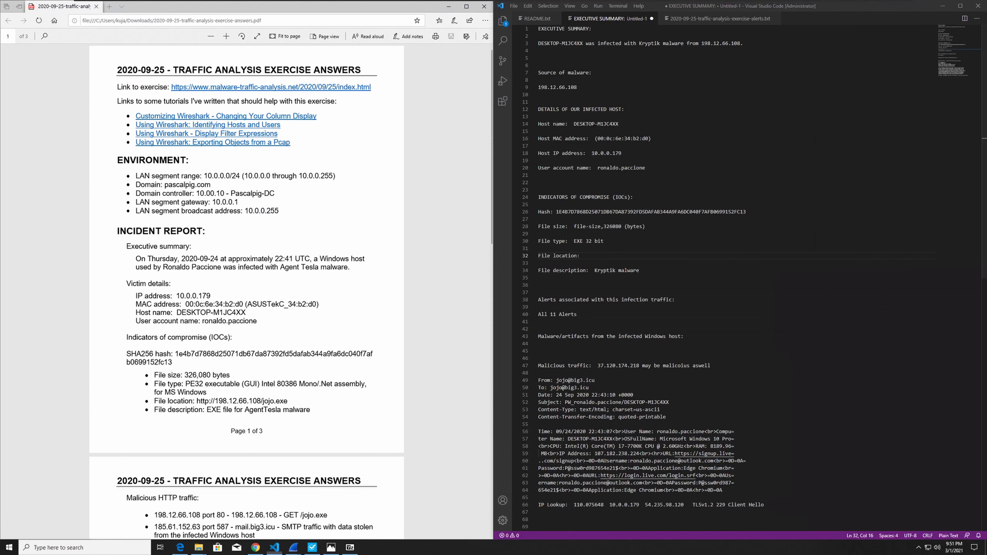
Compare the answer PDF's executive summary with the incident report, marking the infection time and the malware name.
{"action": "left_click", "coordinate": [311, 228]}
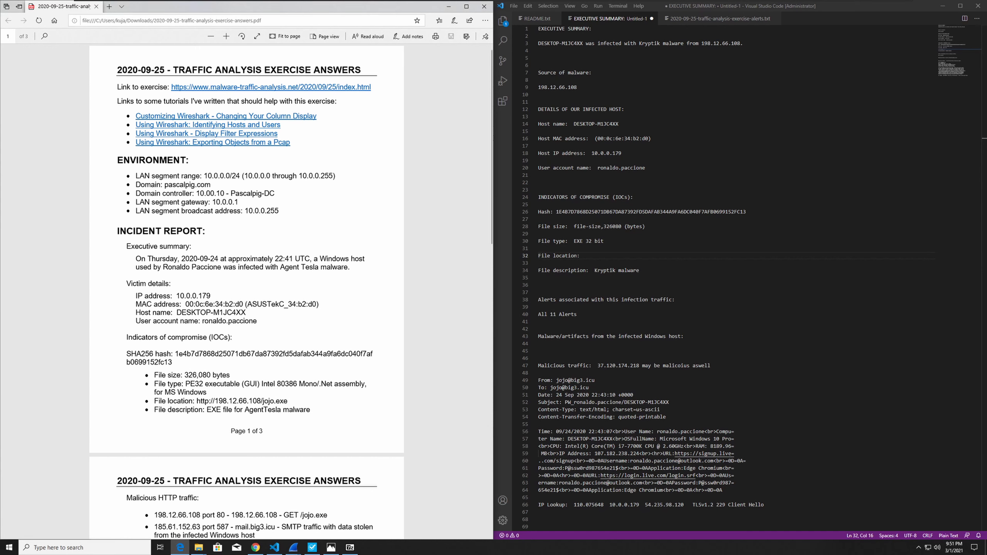
{"action": "left_click_drag", "start_coordinate": [273, 258], "coordinate": [310, 258]}
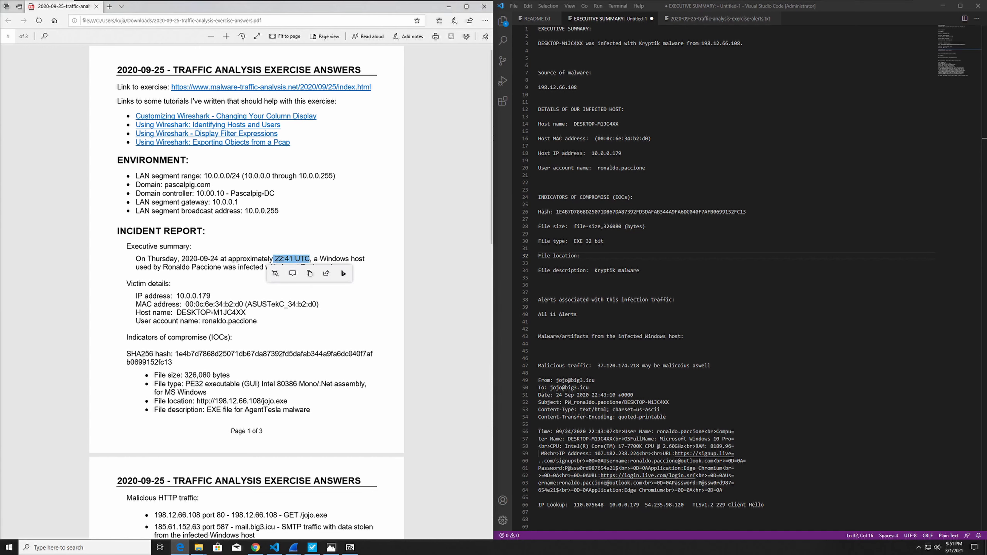
{"action": "left_click", "coordinate": [420, 260]}
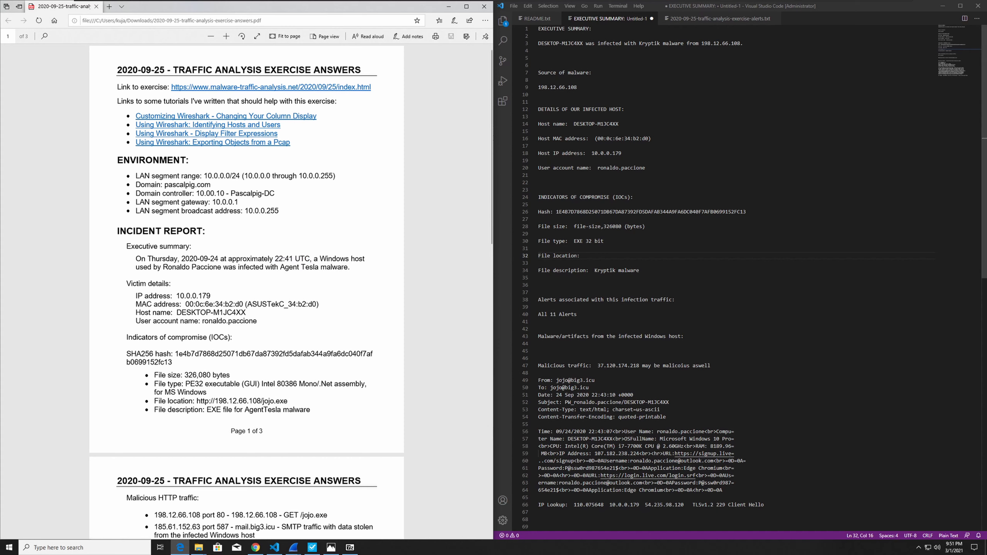
{"action": "left_click", "coordinate": [672, 365]}
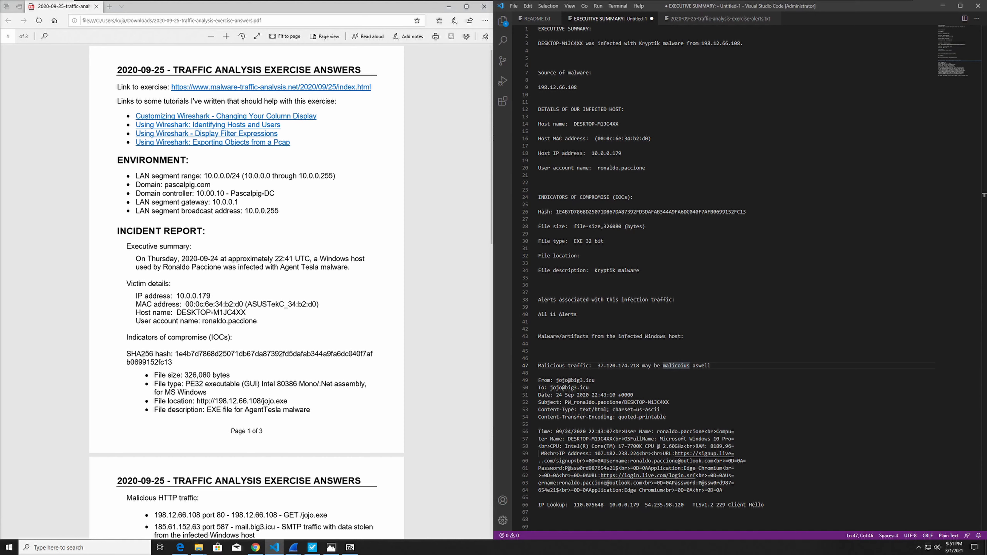
{"action": "left_click_drag", "start_coordinate": [318, 268], "coordinate": [281, 267]}
{"action": "left_click", "coordinate": [306, 273]}
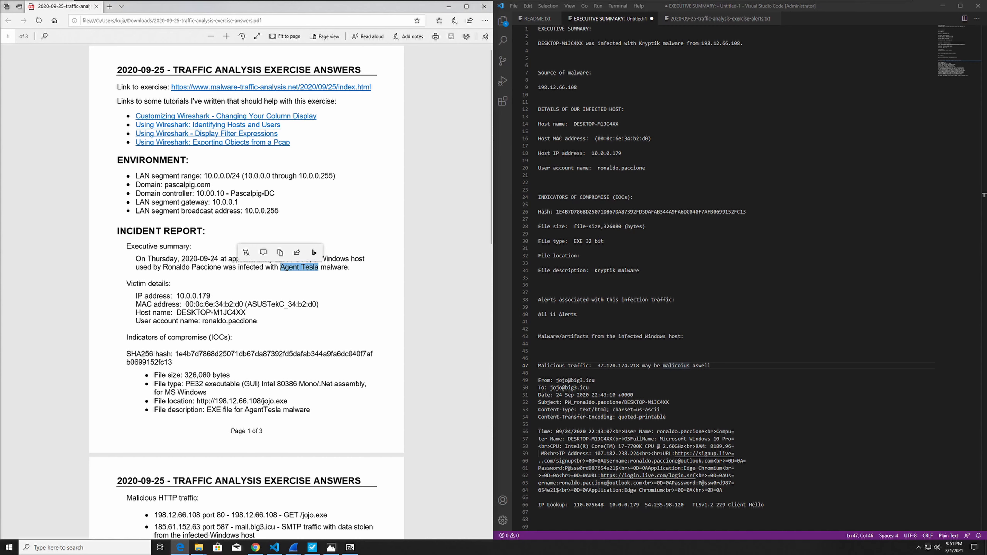
{"action": "left_click", "coordinate": [539, 278]}
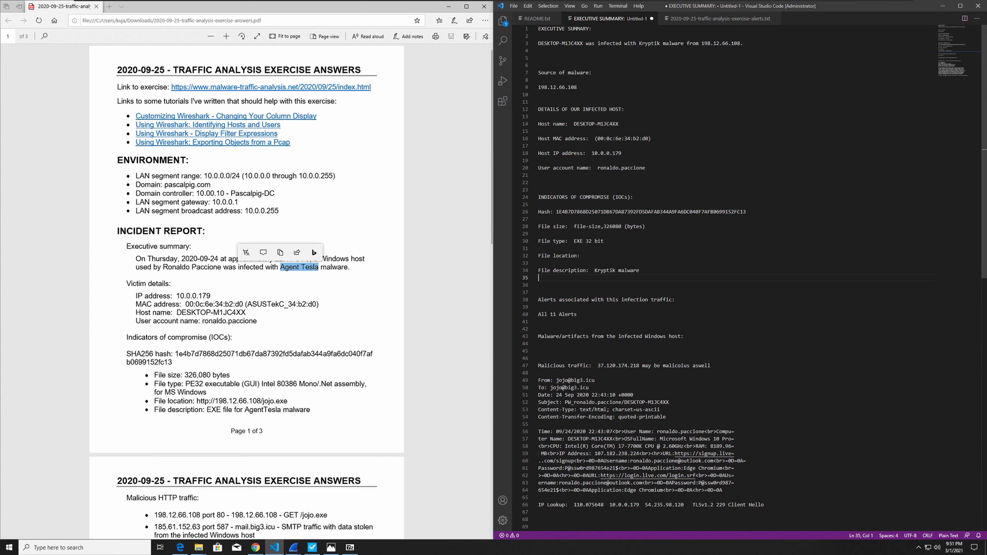
Check the report's infected host details and its file size and type indicators against the answer PDF.
{"action": "left_click", "coordinate": [622, 153]}
{"action": "left_click", "coordinate": [619, 124]}
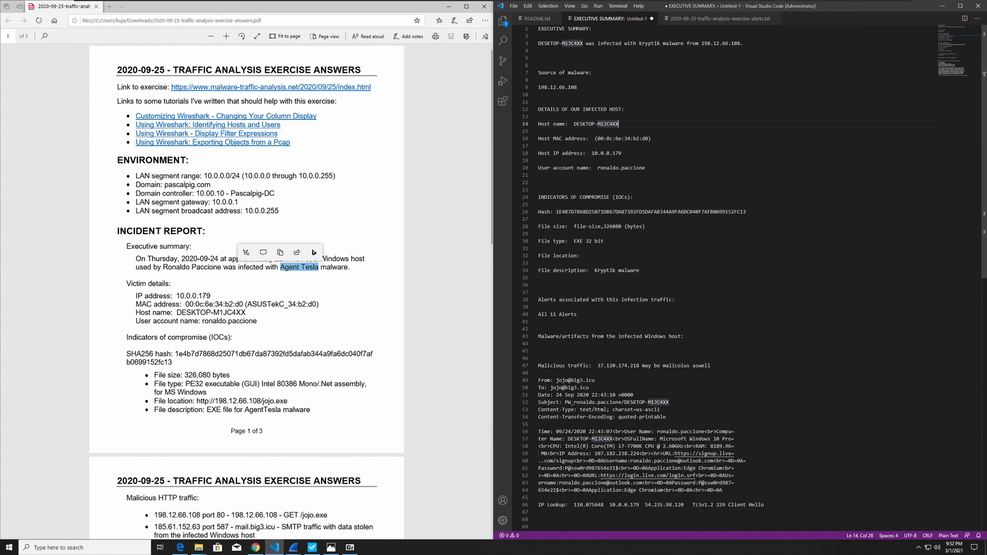
{"action": "left_click", "coordinate": [628, 139]}
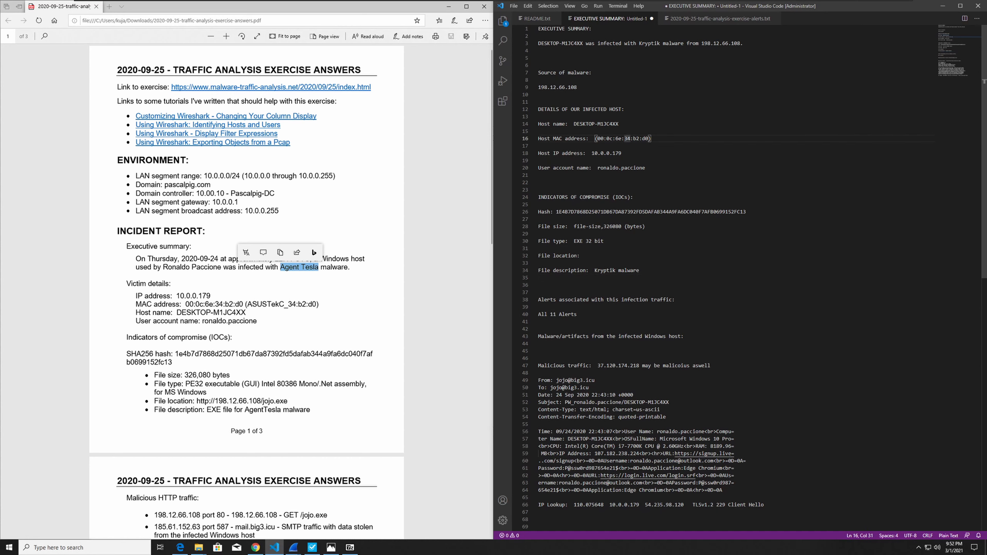
{"action": "left_click", "coordinate": [627, 168]}
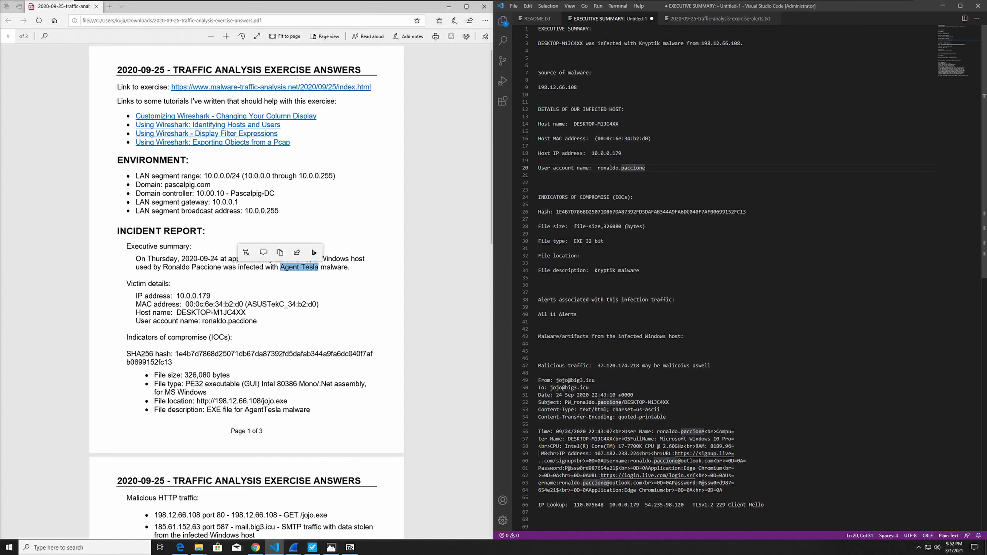
{"action": "left_click", "coordinate": [613, 198]}
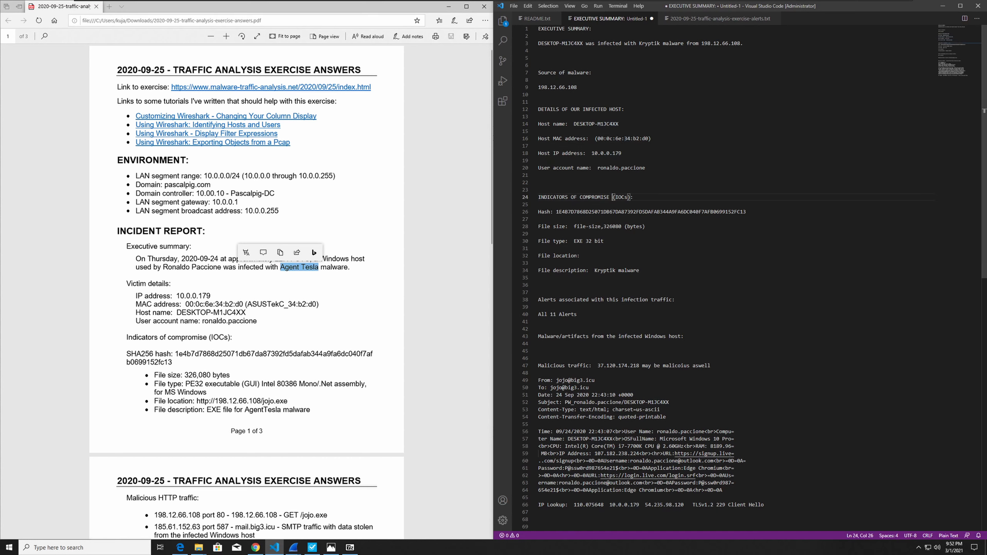
{"action": "left_click", "coordinate": [607, 227]}
{"action": "left_click", "coordinate": [598, 241]}
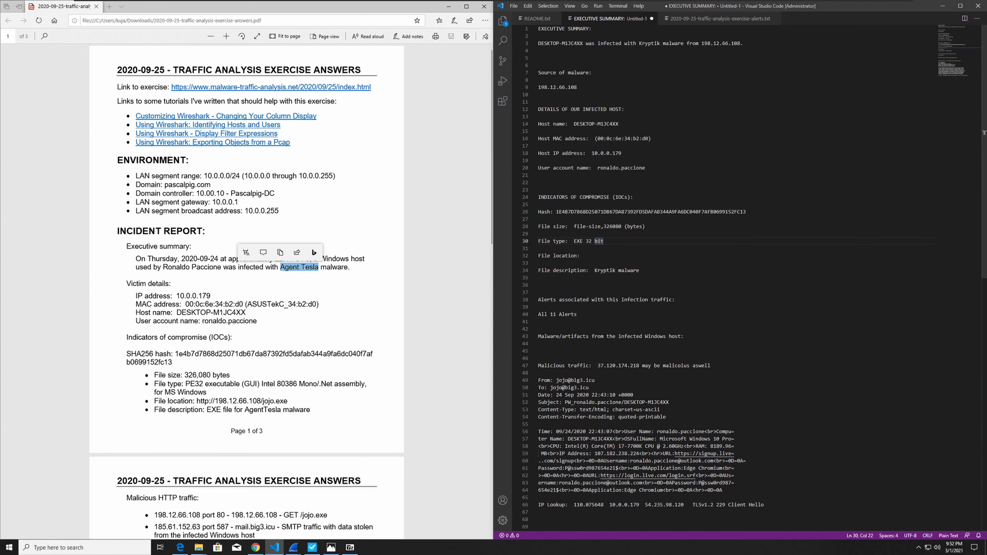
Compare the answer PDF's file location and file description with the corresponding entries in the report.
{"action": "scroll", "coordinate": [247, 291], "scroll_direction": "down", "scroll_amount": 2}
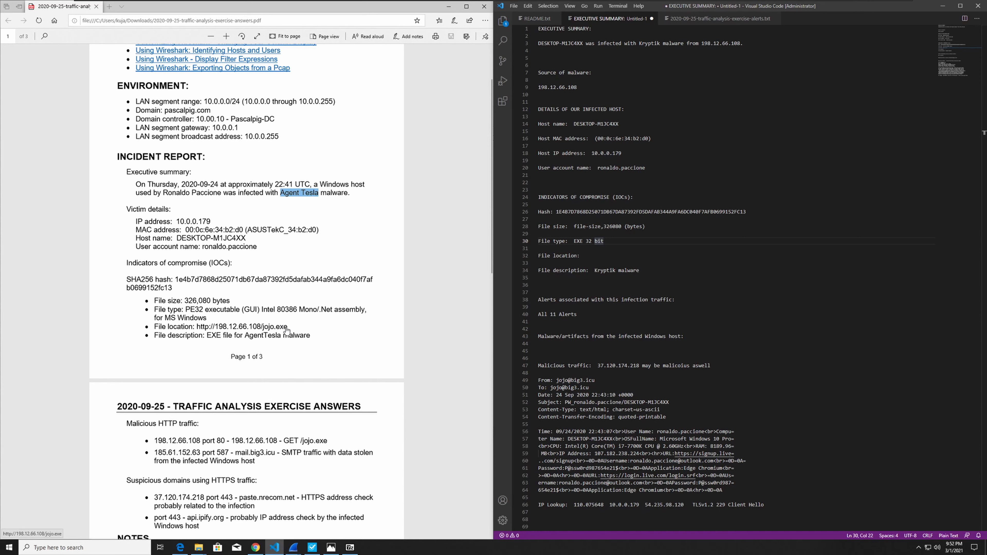
{"action": "left_click_drag", "start_coordinate": [195, 328], "coordinate": [286, 331]}
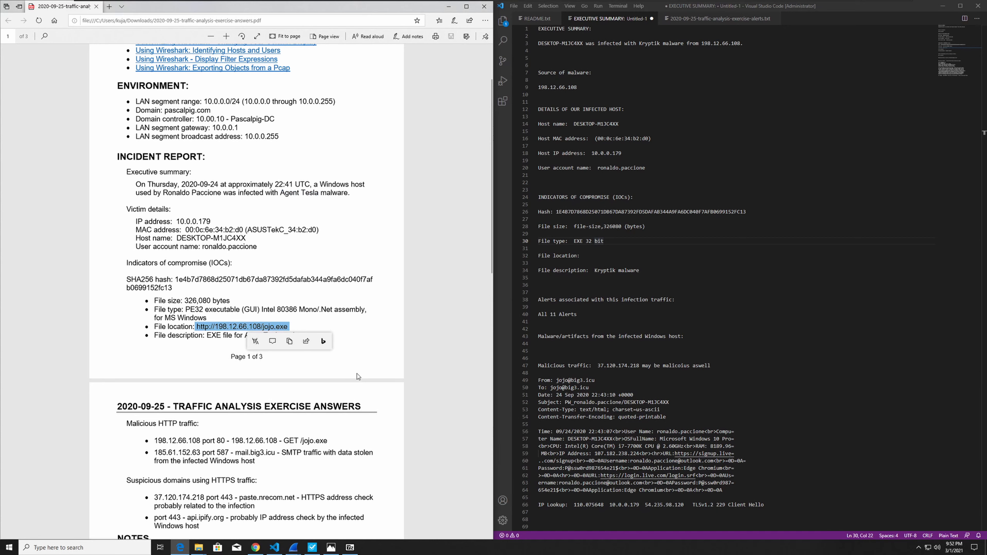
{"action": "left_click", "coordinate": [133, 345]}
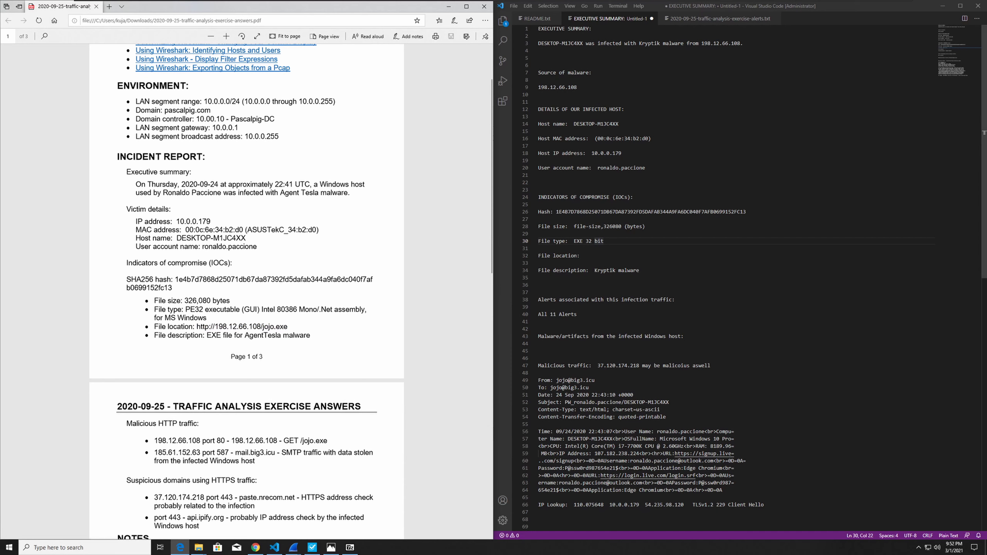
{"action": "double_click", "coordinate": [604, 271]}
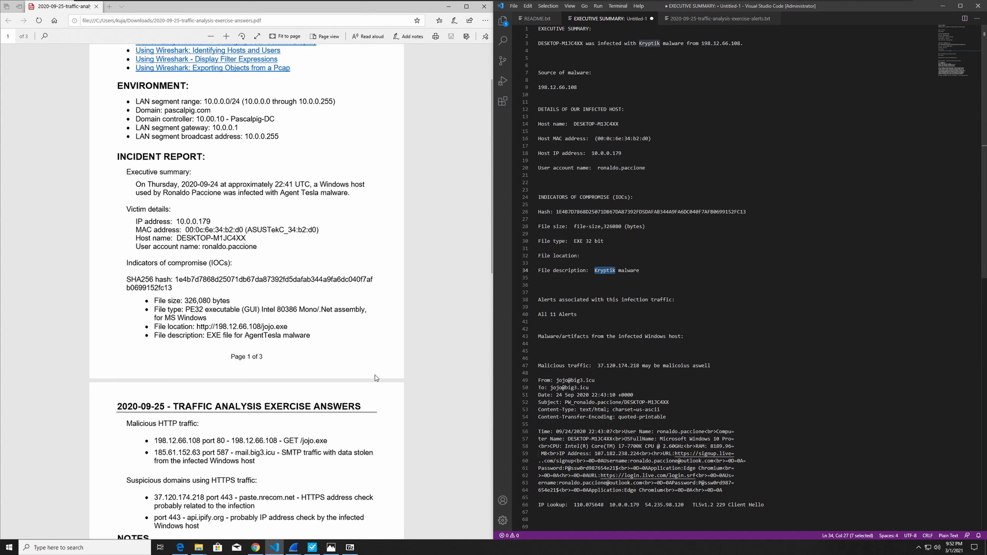
Review the malicious traffic and notes on page 2 of the answer PDF, returning to the document from the opened jojo.exe link.
{"action": "left_click", "coordinate": [284, 349]}
{"action": "scroll", "coordinate": [283, 349], "scroll_direction": "down", "scroll_amount": 8}
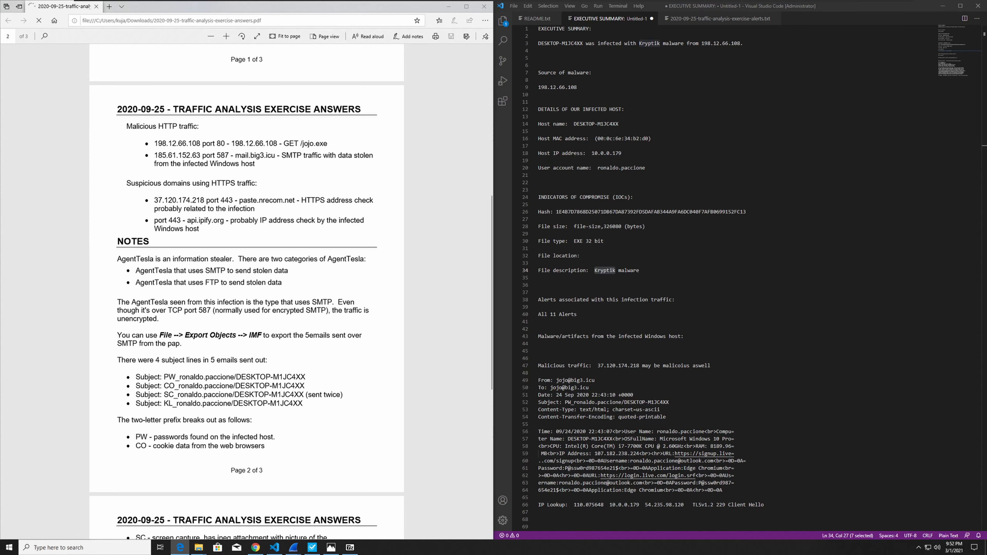
{"action": "left_click_drag", "start_coordinate": [157, 143], "coordinate": [216, 156]}
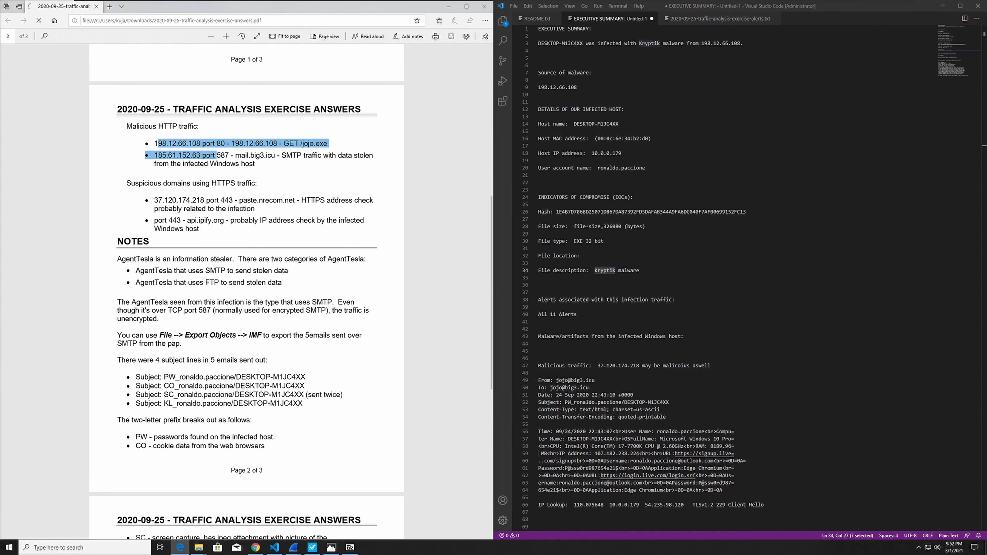
{"action": "left_click", "coordinate": [309, 163]}
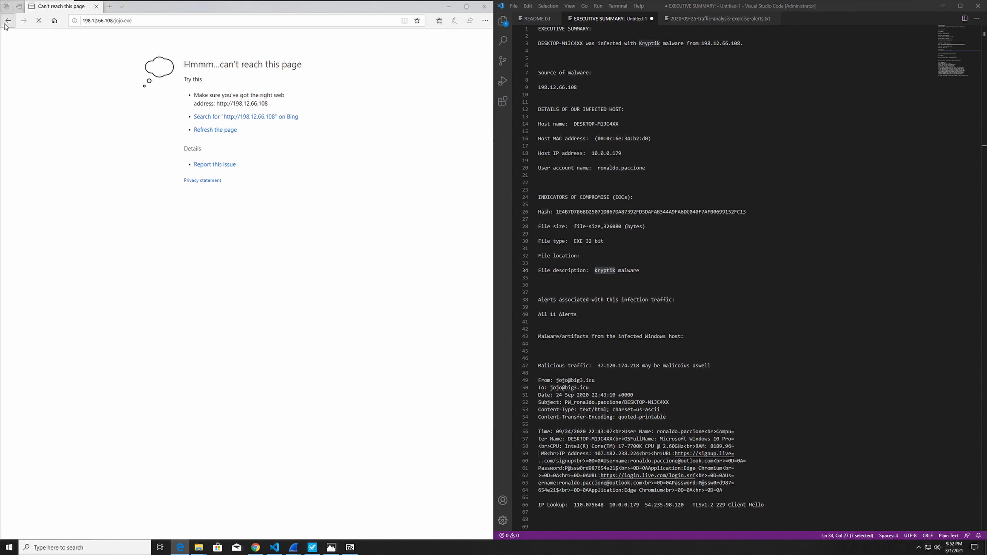
{"action": "left_click", "coordinate": [7, 22]}
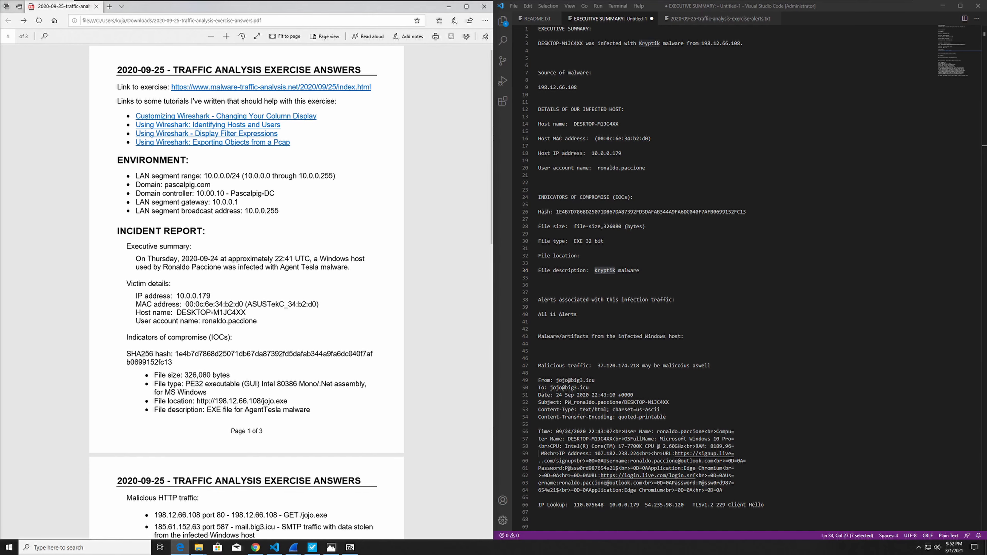
{"action": "scroll", "coordinate": [259, 161], "scroll_direction": "down", "scroll_amount": 8}
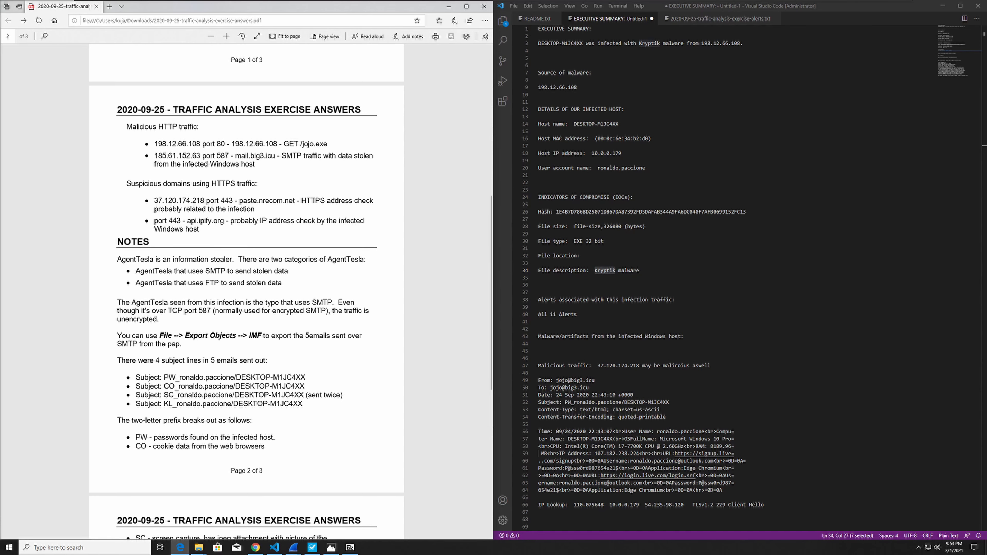
Read the answer PDF's remaining notes through page 3, marking the encrypted SMTP remark and the paste.nrecom.net domain.
{"action": "scroll", "coordinate": [247, 273], "scroll_direction": "down", "scroll_amount": 2}
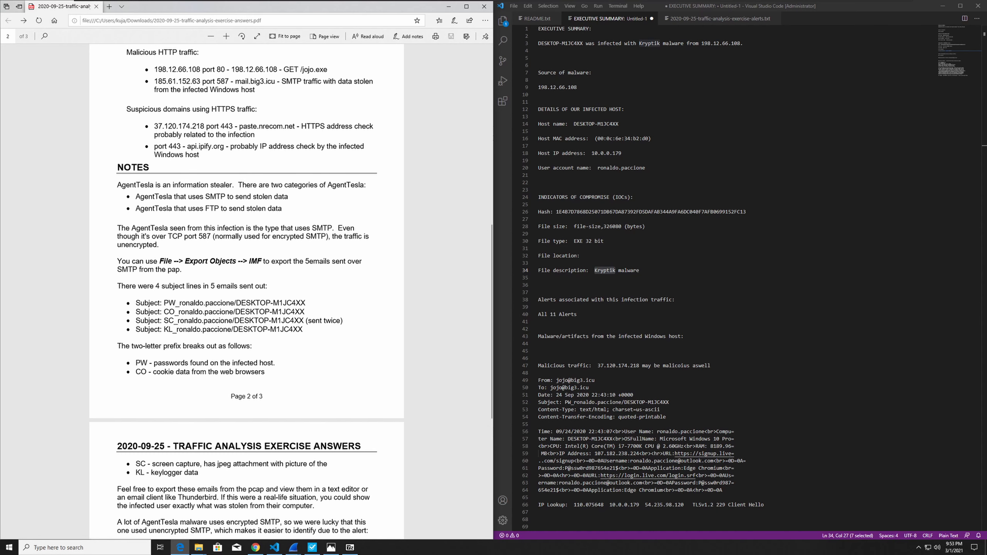
{"action": "scroll", "coordinate": [247, 290], "scroll_direction": "down", "scroll_amount": 3}
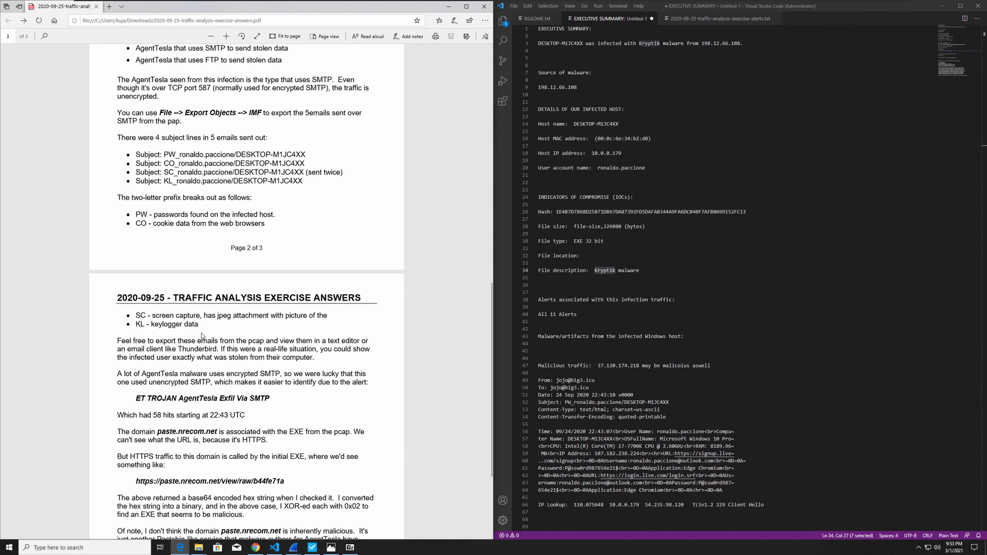
{"action": "scroll", "coordinate": [202, 334], "scroll_direction": "down", "scroll_amount": 4}
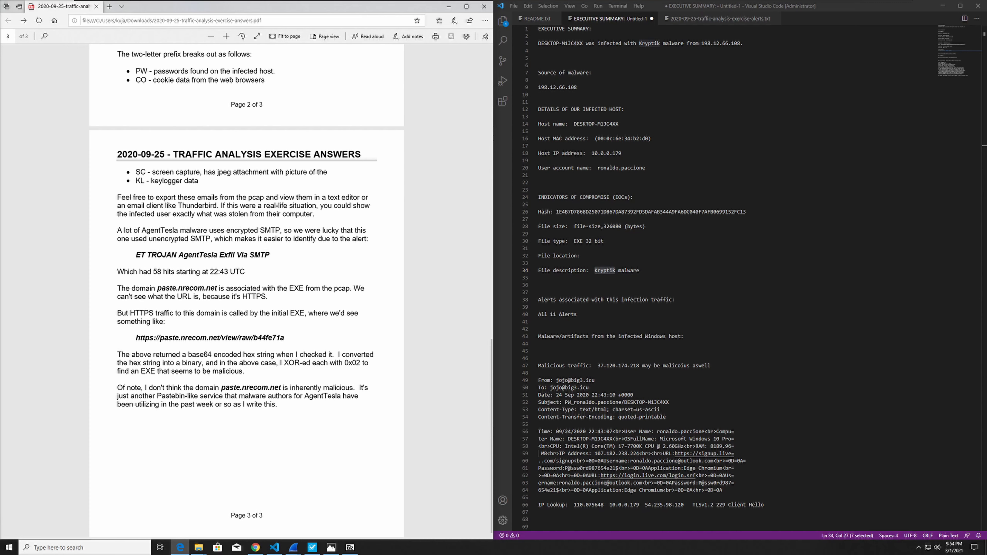
{"action": "left_click_drag", "start_coordinate": [226, 231], "coordinate": [281, 232]}
{"action": "left_click", "coordinate": [189, 308]}
{"action": "left_click_drag", "start_coordinate": [157, 288], "coordinate": [216, 289]}
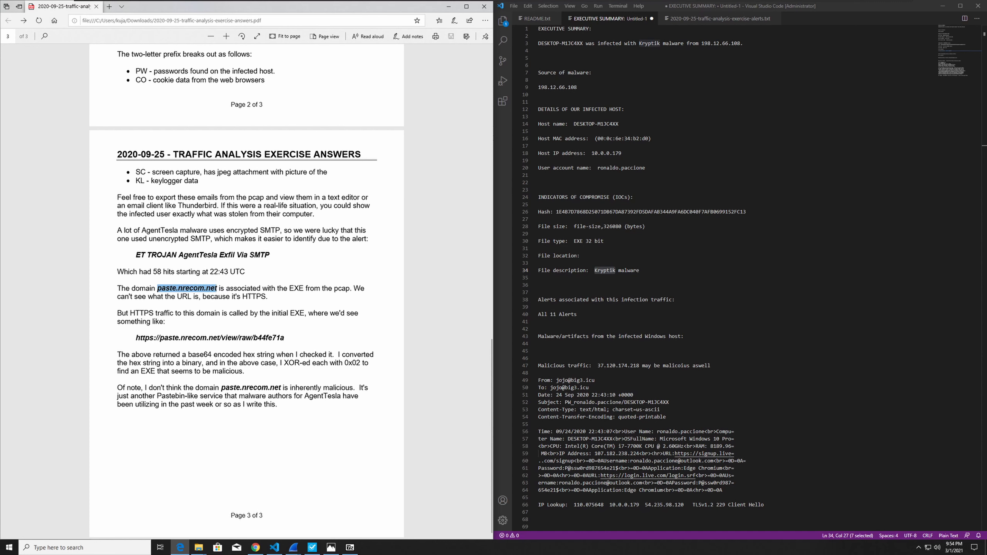
{"action": "left_click", "coordinate": [218, 289]}
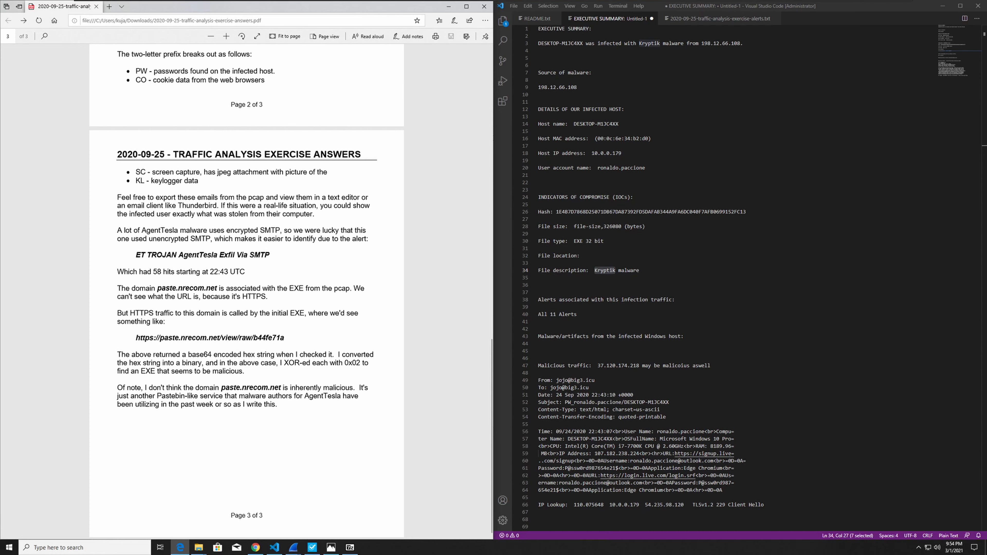
Look back over all three pages of the answer PDF, from the closing notes to the indicators of compromise.
{"action": "scroll", "coordinate": [226, 396], "scroll_direction": "up", "scroll_amount": 15}
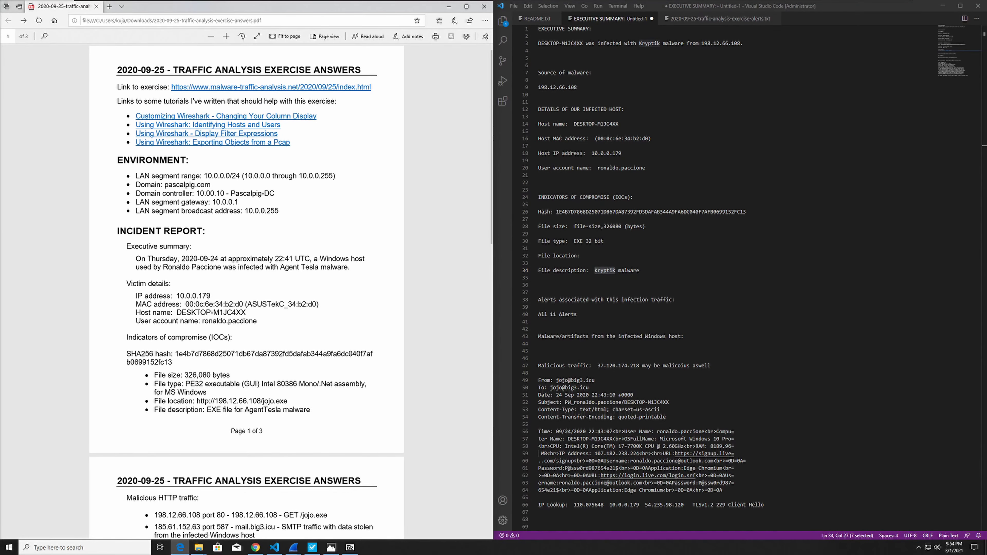
{"action": "scroll", "coordinate": [223, 394], "scroll_direction": "down", "scroll_amount": 15}
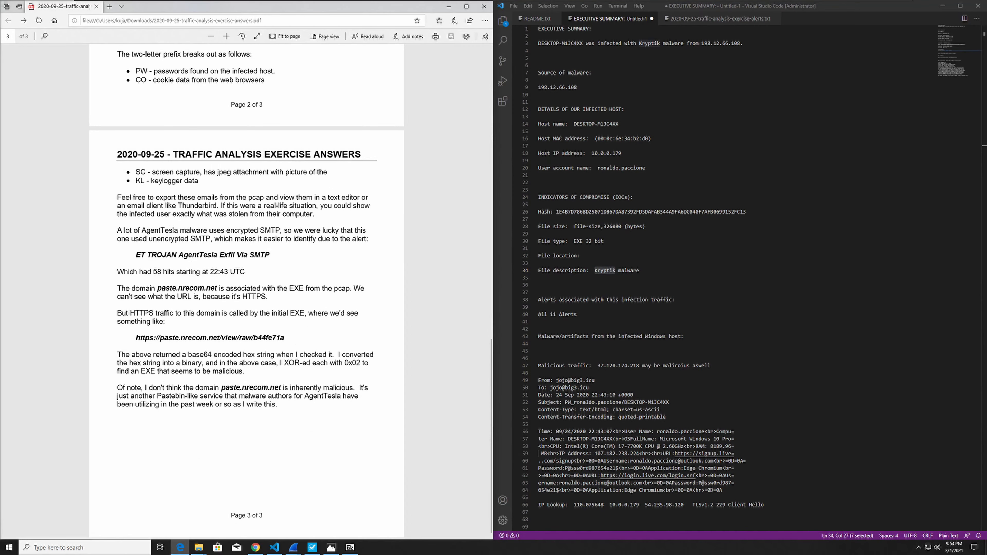
{"action": "scroll", "coordinate": [247, 291], "scroll_direction": "up", "scroll_amount": 5}
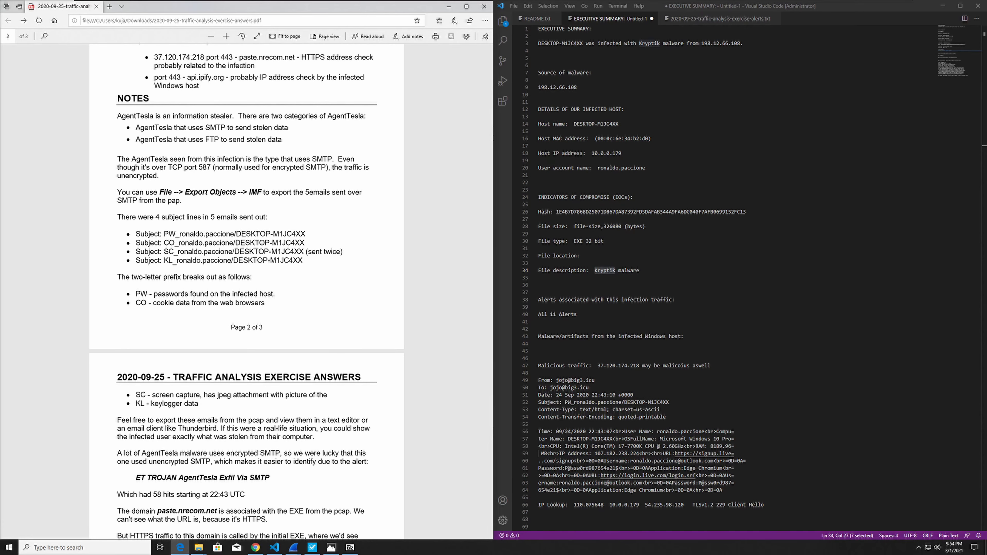
{"action": "scroll", "coordinate": [247, 292], "scroll_direction": "up", "scroll_amount": 3}
{"action": "scroll", "coordinate": [247, 291], "scroll_direction": "up", "scroll_amount": 5}
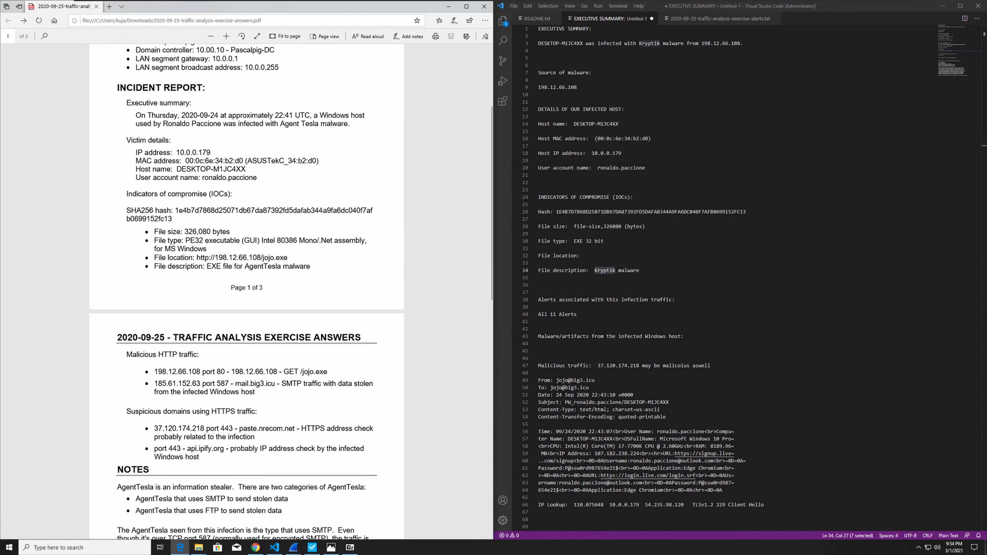
{"action": "scroll", "coordinate": [247, 291], "scroll_direction": "down", "scroll_amount": 9}
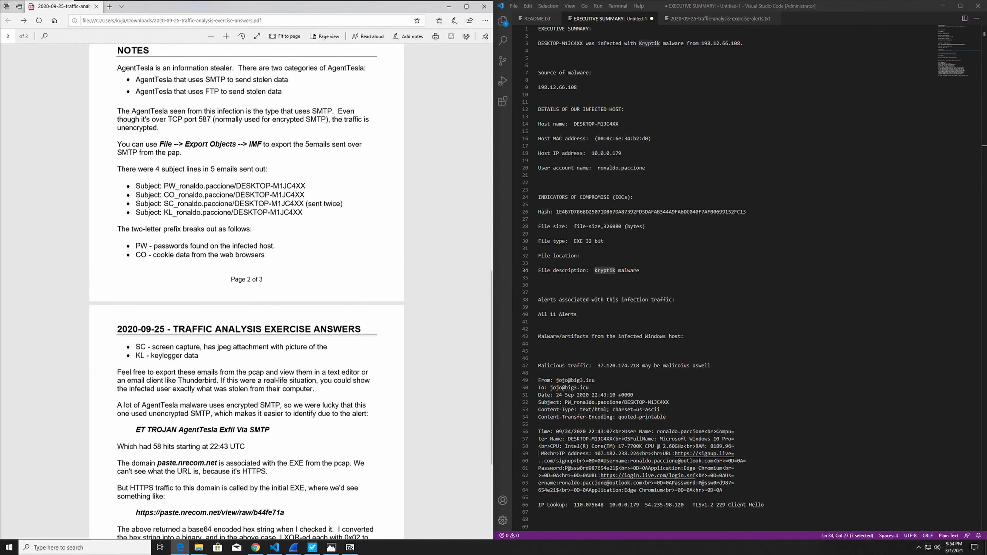
{"action": "scroll", "coordinate": [247, 292], "scroll_direction": "down", "scroll_amount": 1}
{"action": "scroll", "coordinate": [247, 292], "scroll_direction": "up", "scroll_amount": 2}
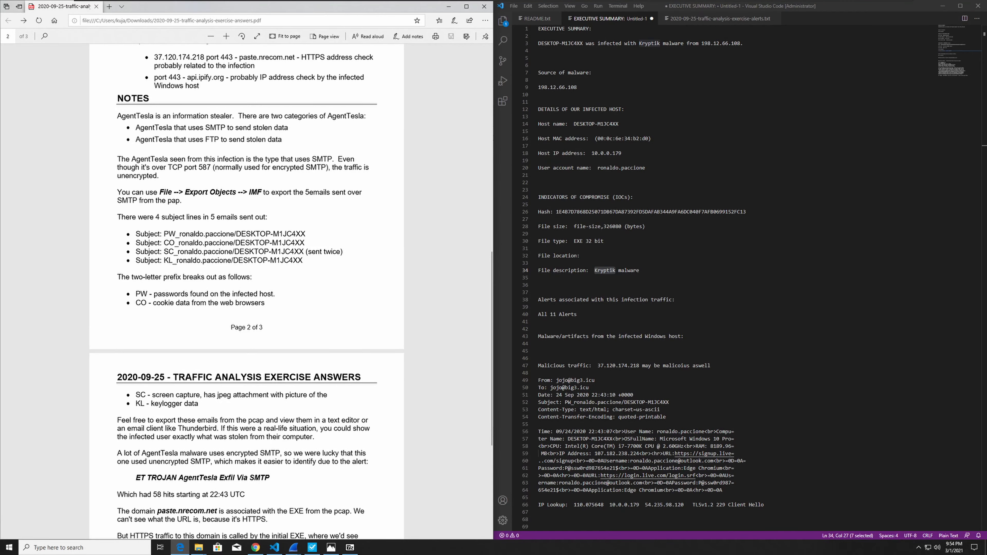
{"action": "scroll", "coordinate": [247, 291], "scroll_direction": "up", "scroll_amount": 3}
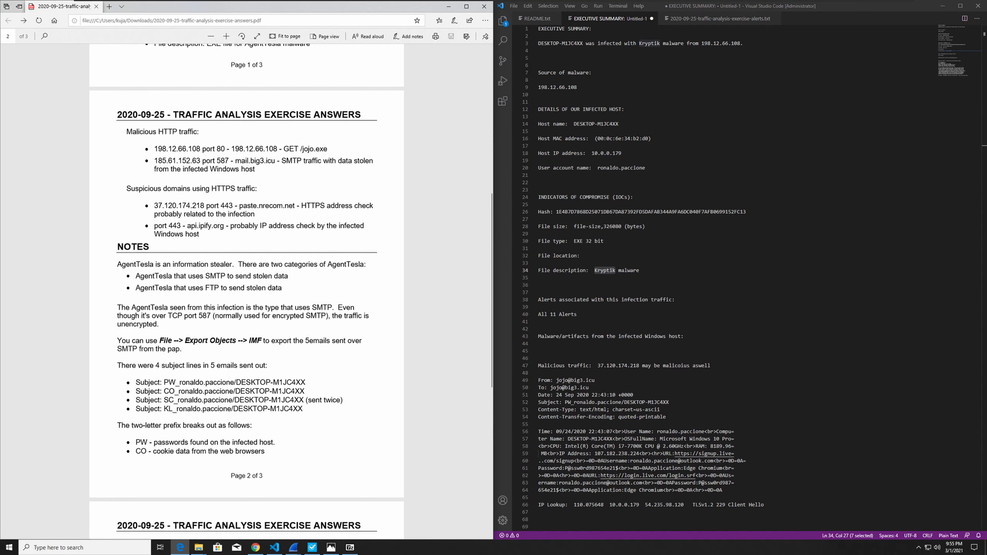
{"action": "scroll", "coordinate": [246, 292], "scroll_direction": "up", "scroll_amount": 5}
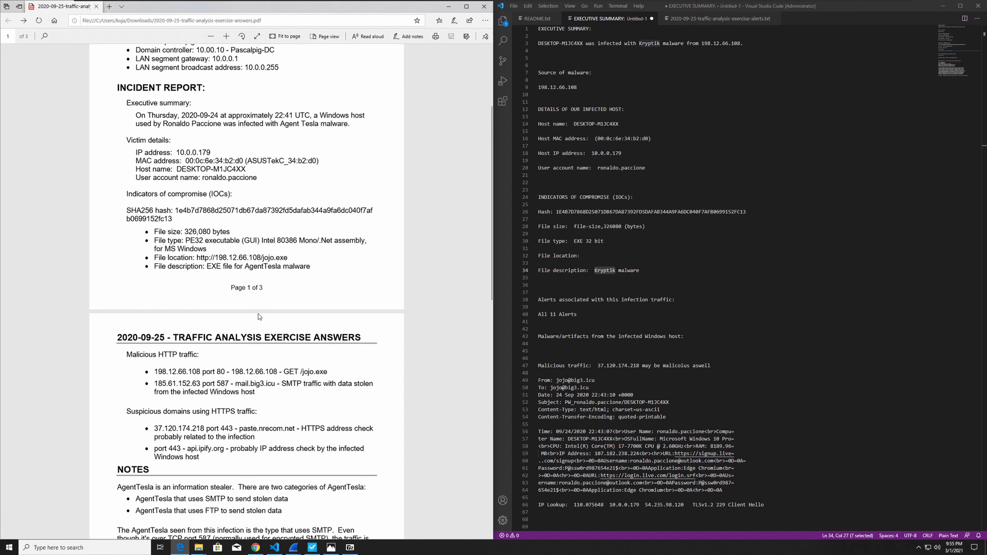
Mark the file description and its malware name AgentTesla among the answer PDF's indicators of compromise.
{"action": "left_click_drag", "start_coordinate": [205, 266], "coordinate": [311, 267]}
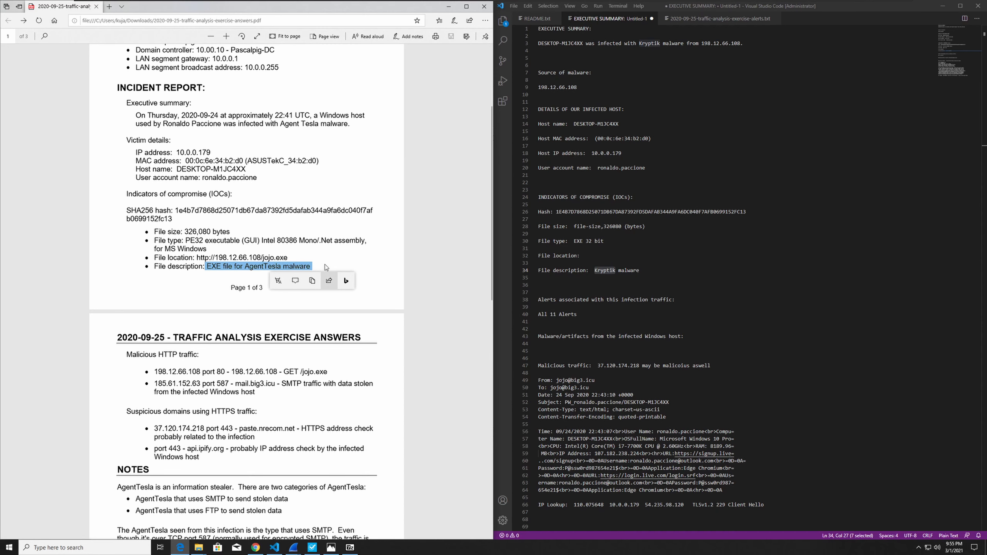
{"action": "left_click", "coordinate": [264, 275]}
{"action": "double_click", "coordinate": [263, 266]}
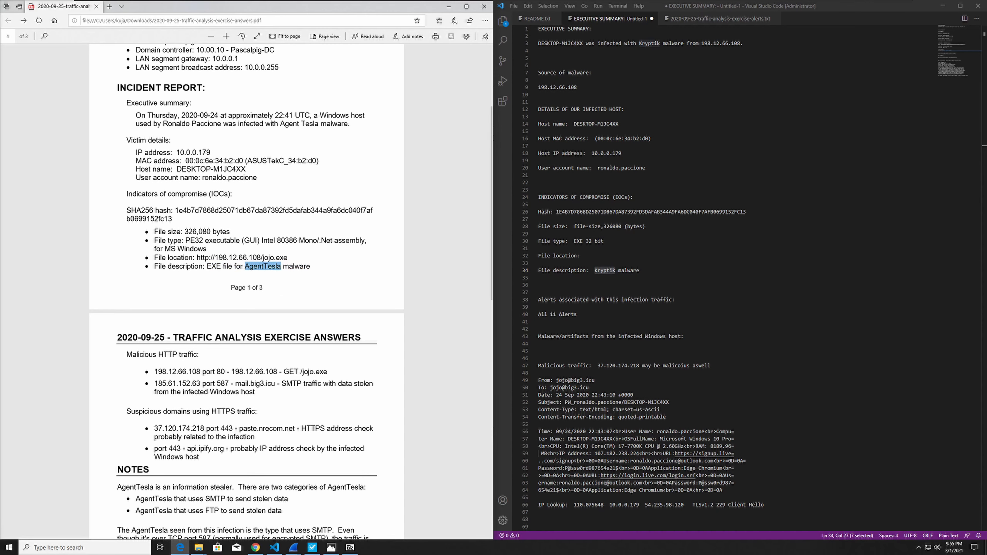
{"action": "scroll", "coordinate": [251, 382], "scroll_direction": "down", "scroll_amount": 15}
{"action": "scroll", "coordinate": [250, 381], "scroll_direction": "up", "scroll_amount": 20}
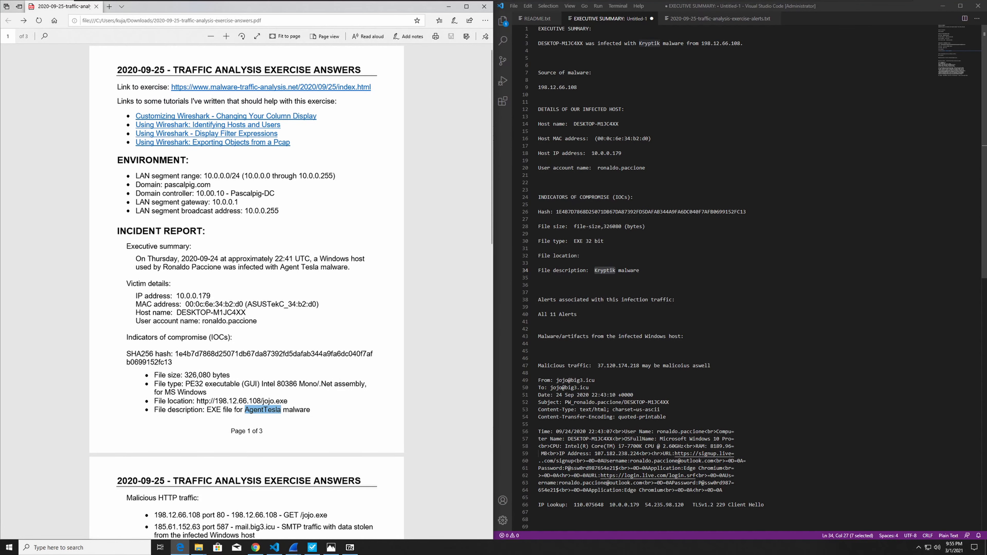
Review the stolen-data email in the incident report, highlighting its message body from the time entry to the end.
{"action": "left_click", "coordinate": [633, 395]}
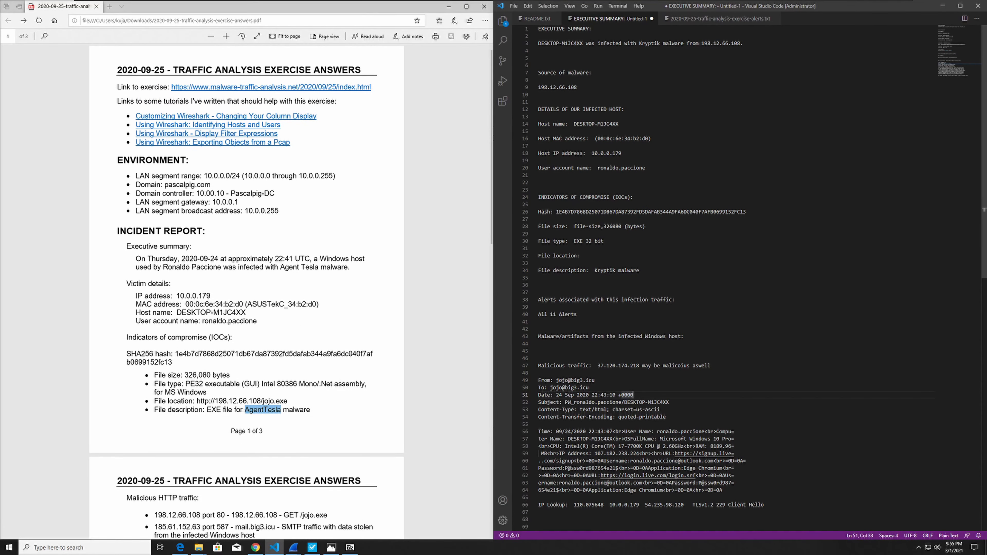
{"action": "left_click_drag", "start_coordinate": [722, 490], "coordinate": [539, 424]}
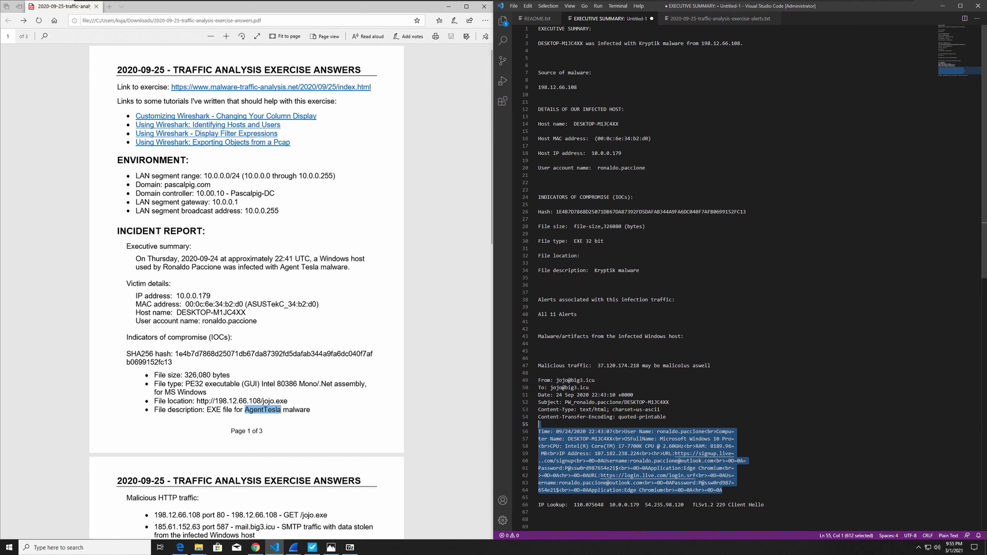
{"action": "left_click", "coordinate": [538, 321]}
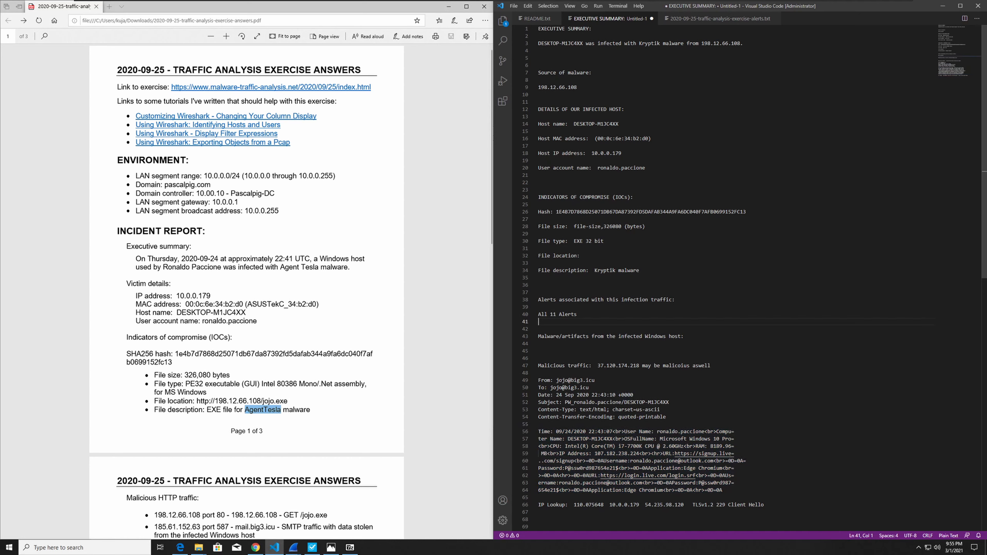